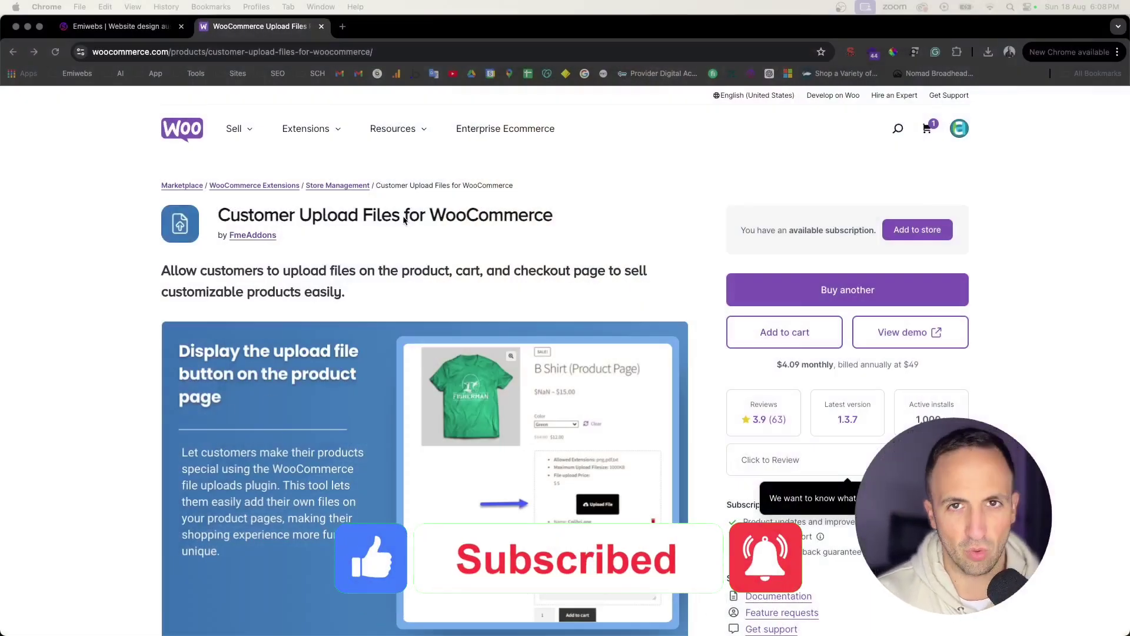
Review the plugin's product page and select the monthly price line.
scroll(462, 307, down, 3)
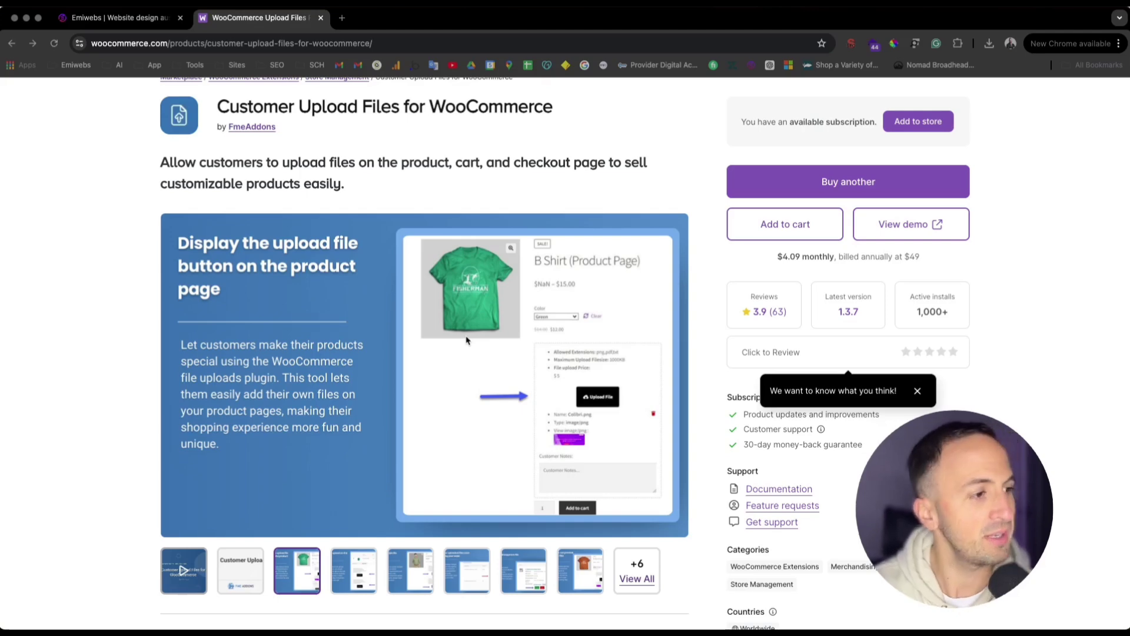
scroll(356, 188, down, 1)
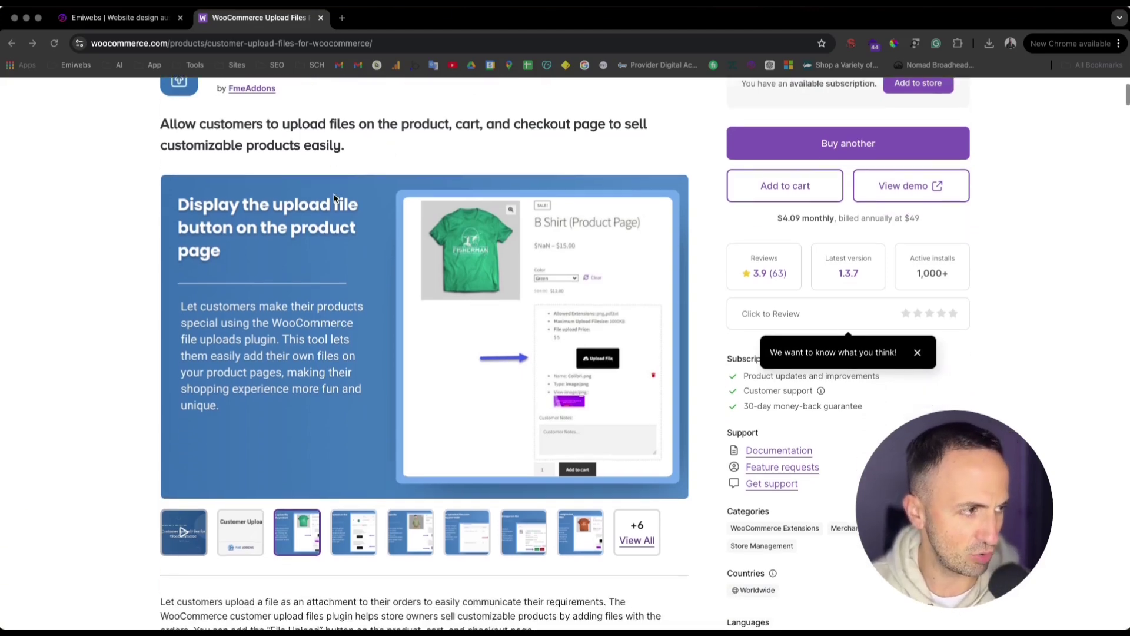
scroll(360, 253, down, 10)
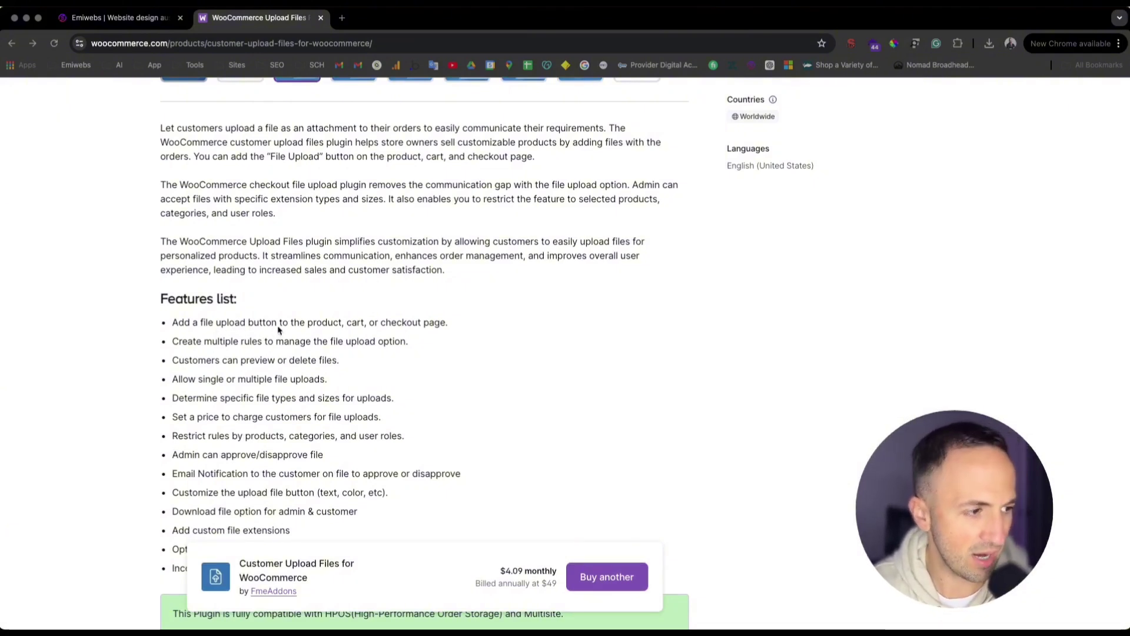
scroll(277, 345, down, 1)
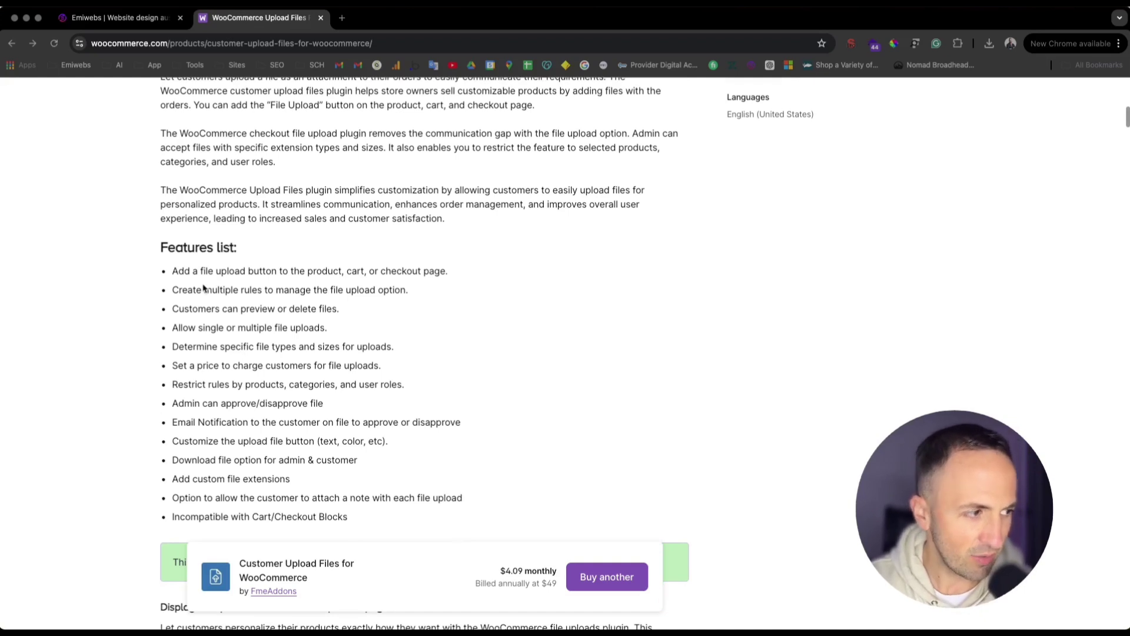
scroll(218, 349, down, 2)
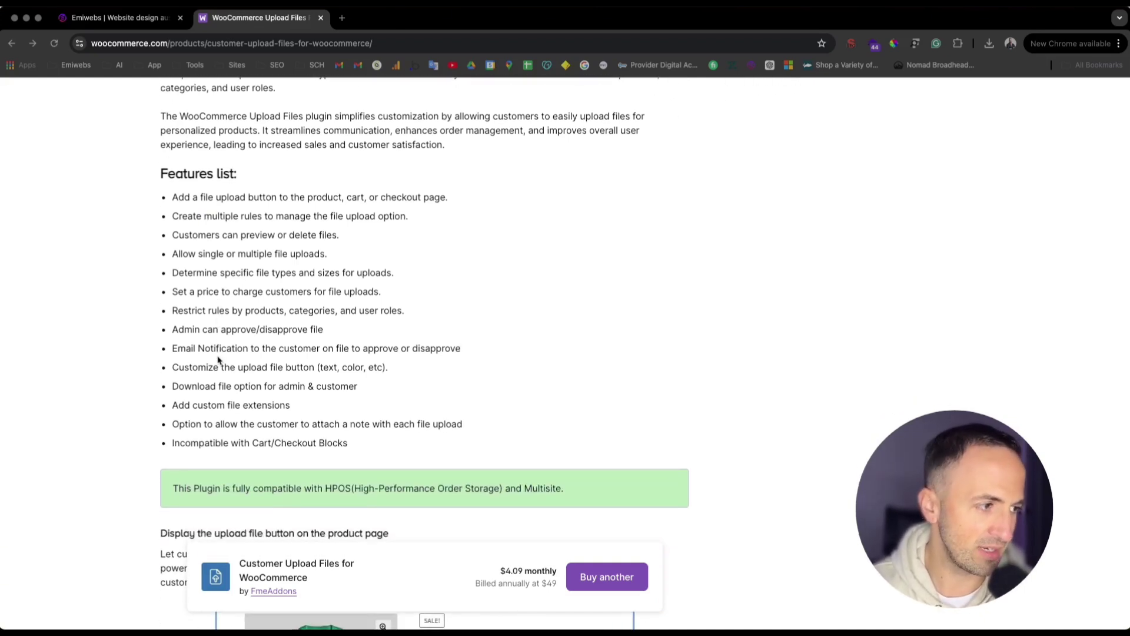
scroll(243, 328, down, 3)
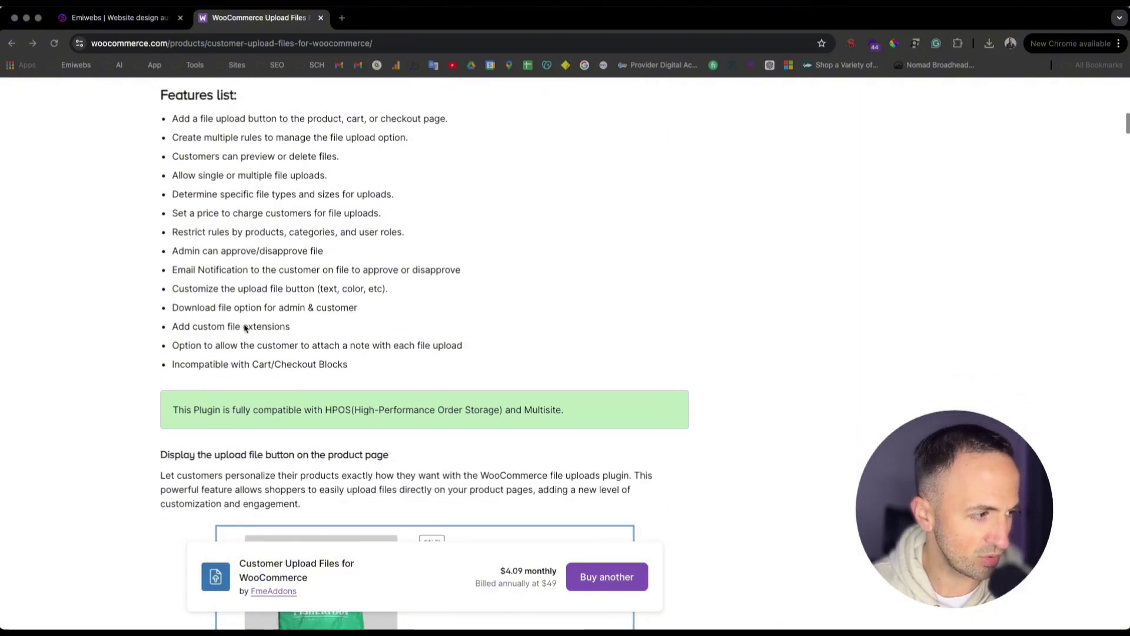
scroll(246, 328, up, 15)
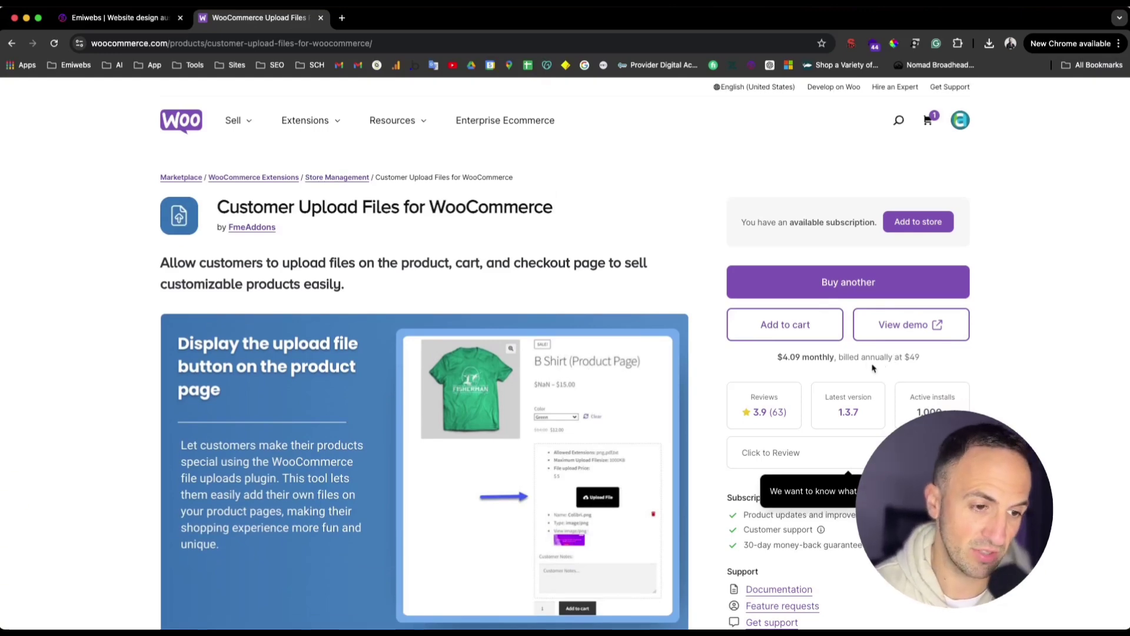
triple_click(853, 355)
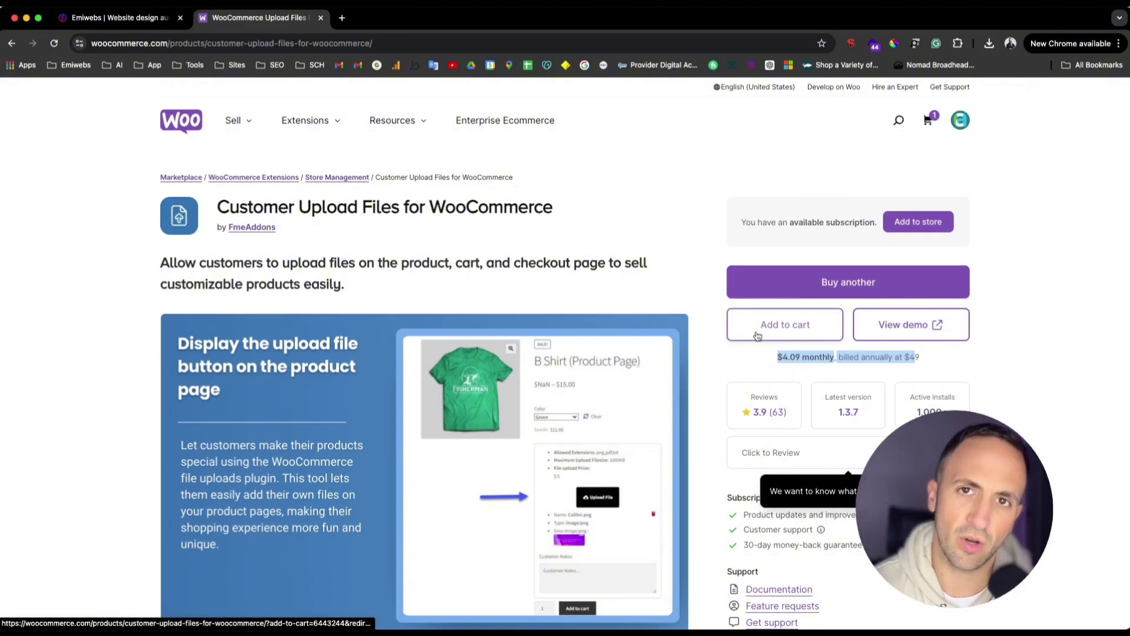
In the emiwebs site's admin dashboard, go to Plugins > Add New.
click(135, 18)
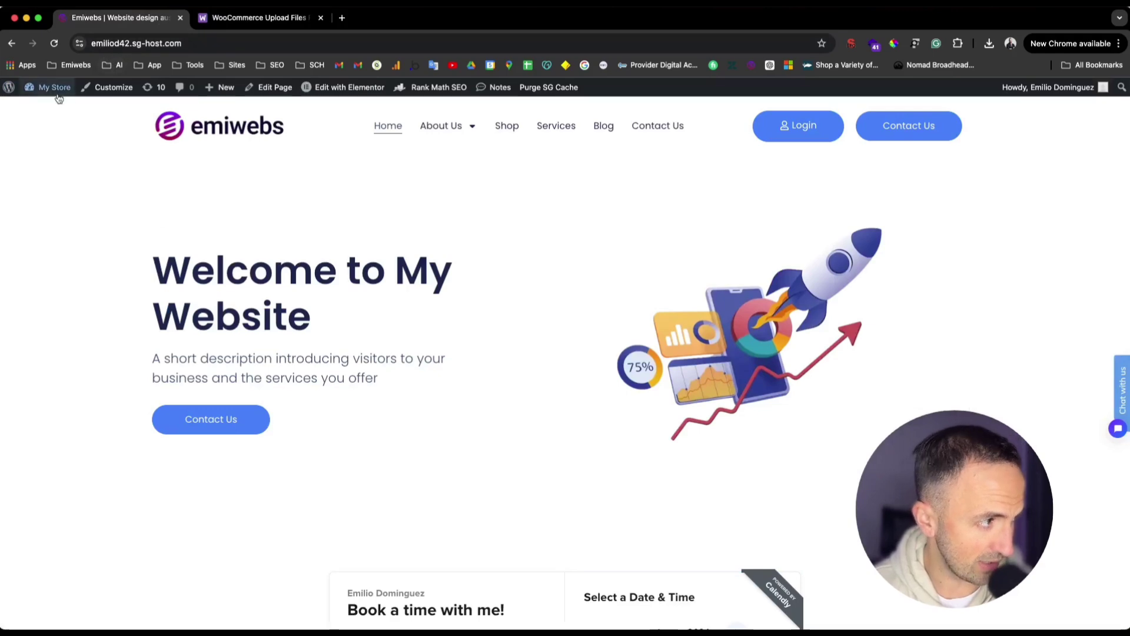
click(54, 113)
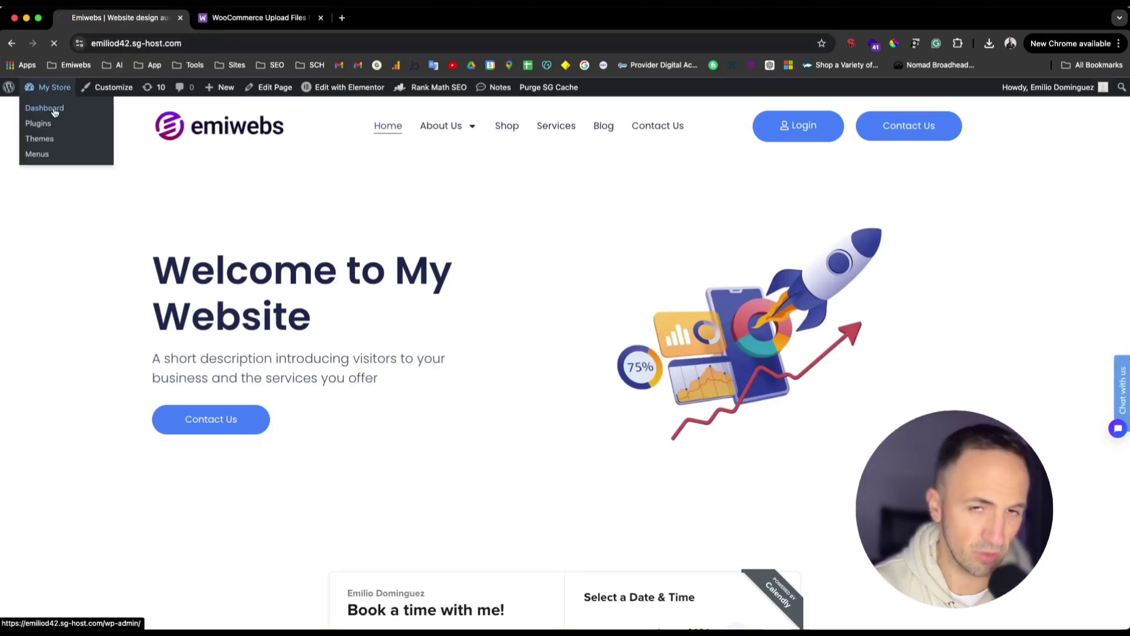
scroll(42, 530, down, 5)
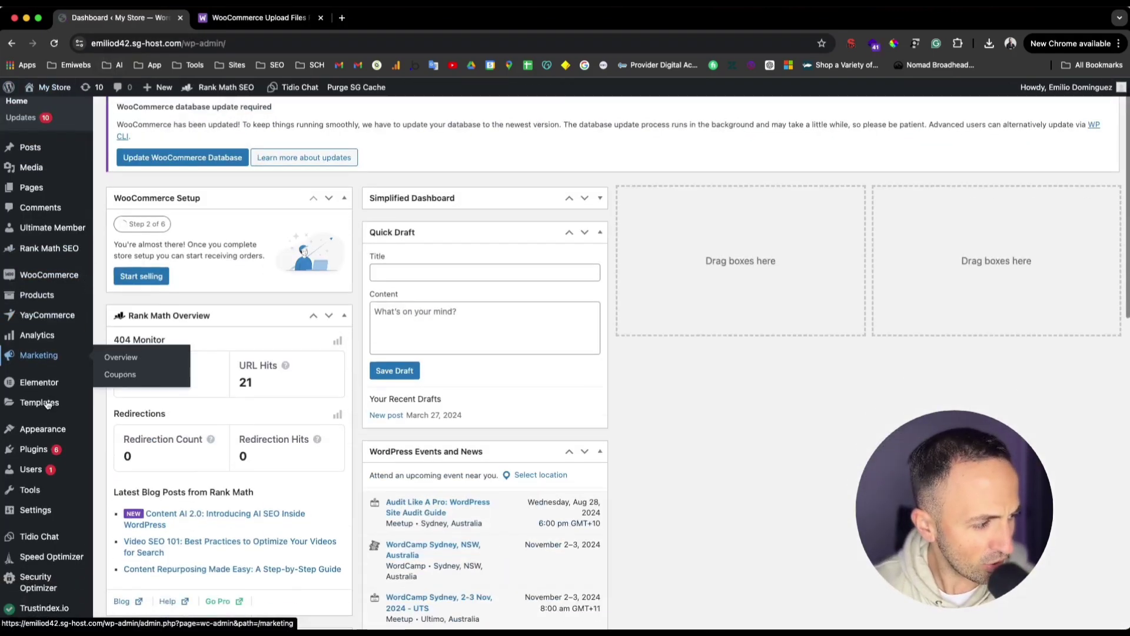
mouse_move(56, 433)
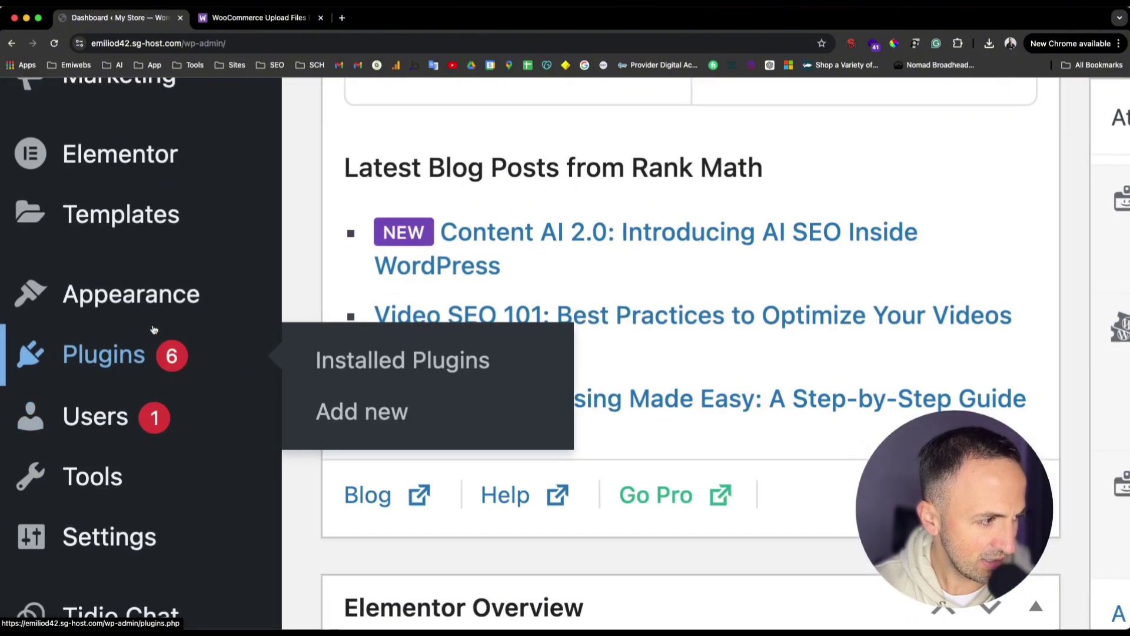
click(364, 417)
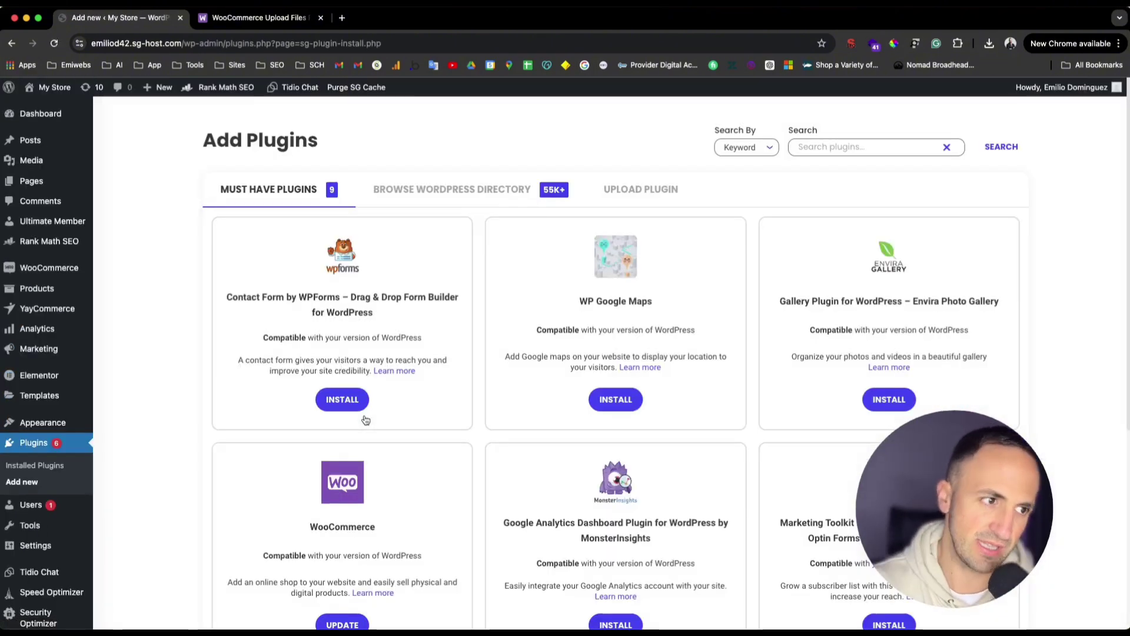
scroll(654, 182, down, 1)
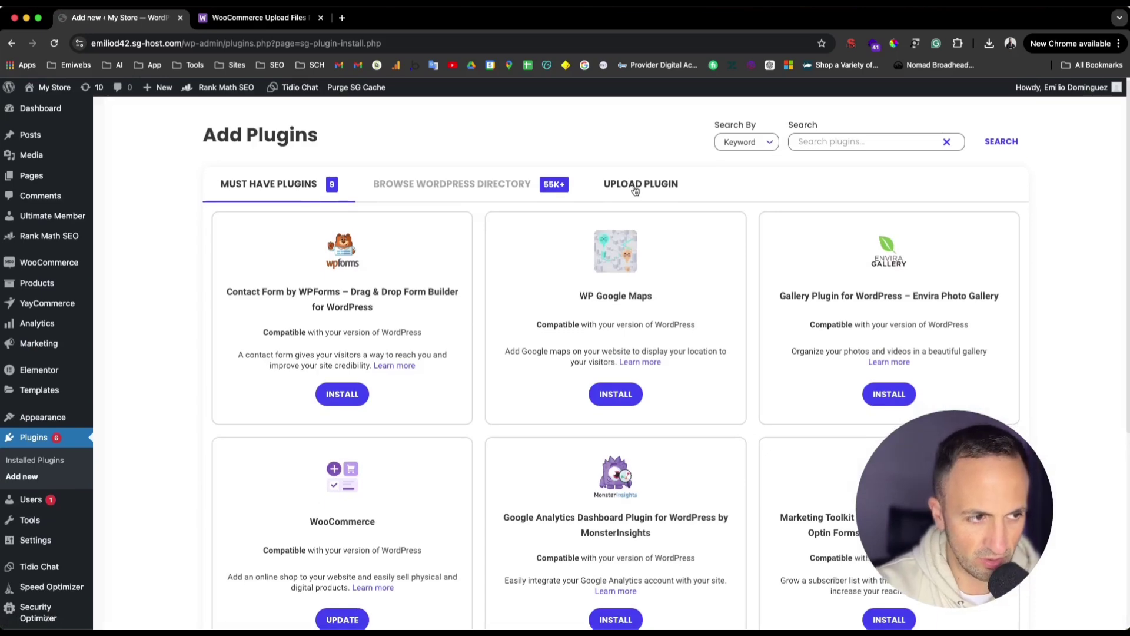
Upload customer-upload-files-for-woocommerce (2).zip, install it and activate the plugin.
click(636, 190)
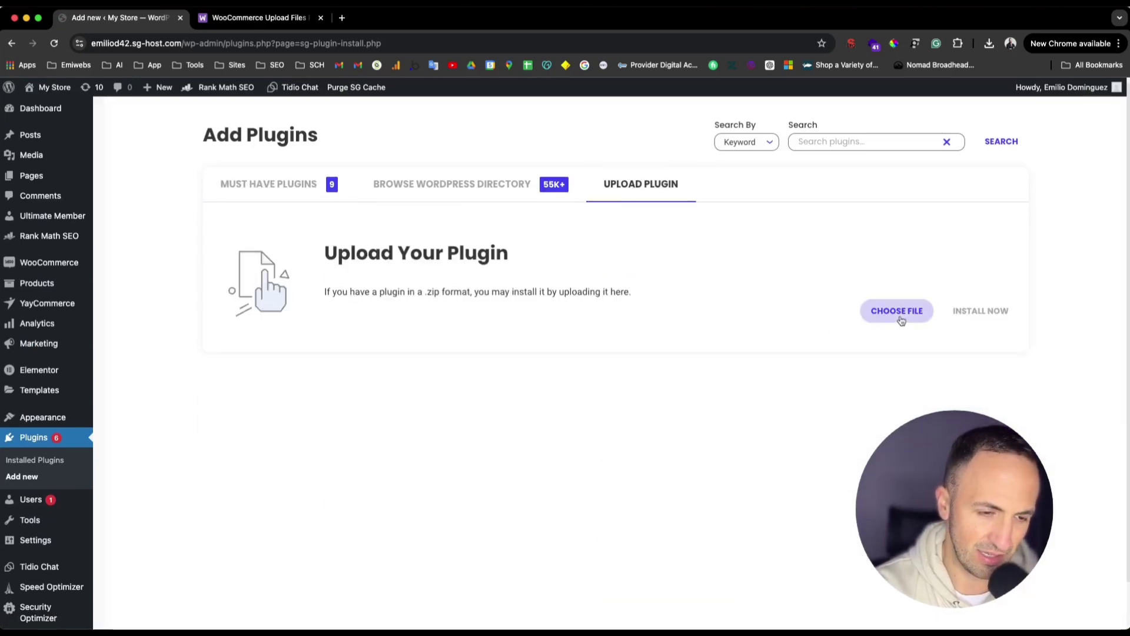
click(901, 320)
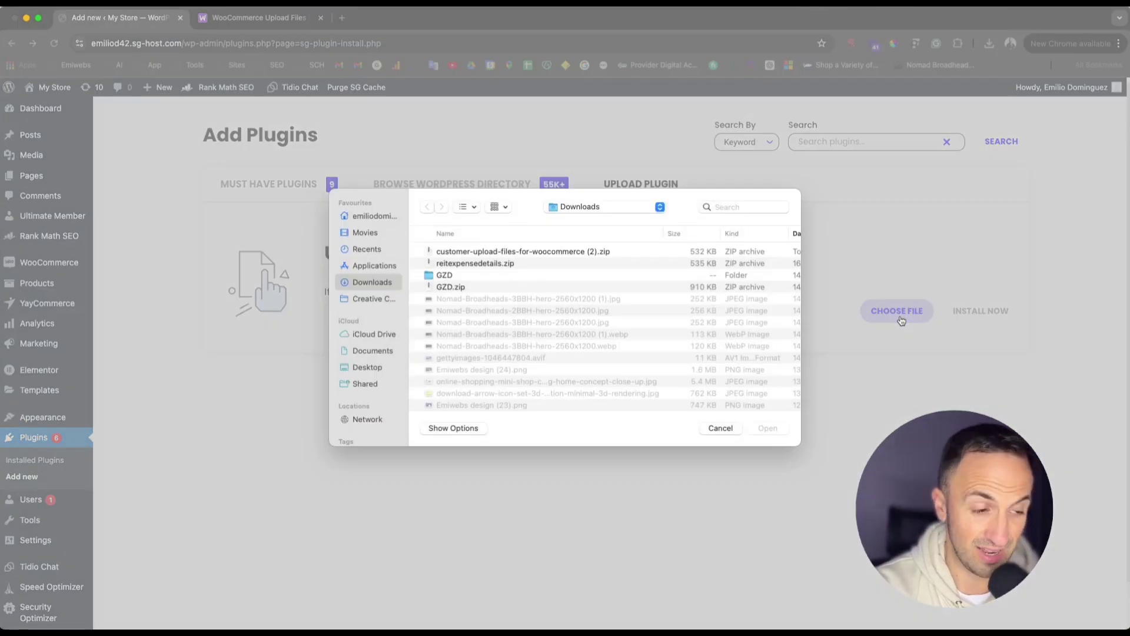
click(559, 253)
click(768, 429)
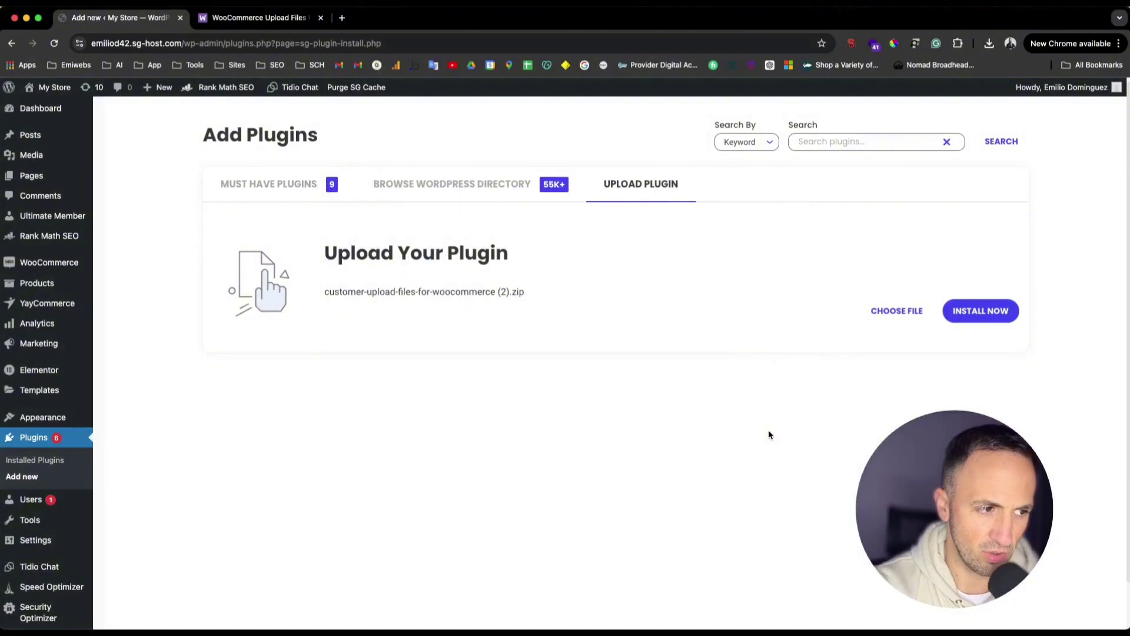
click(996, 317)
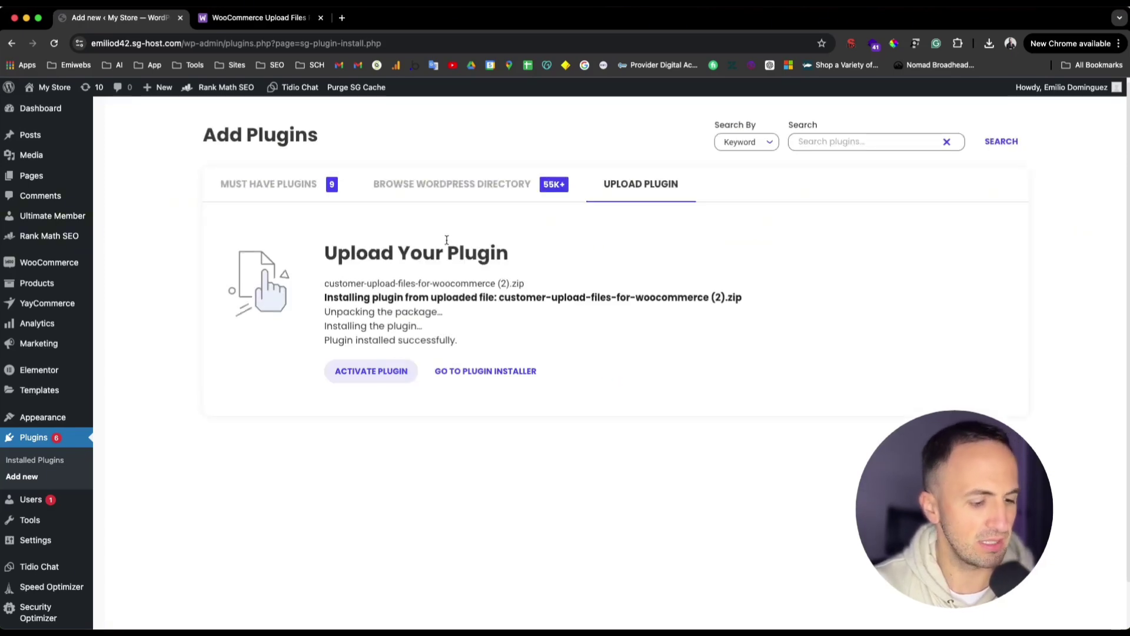
click(405, 382)
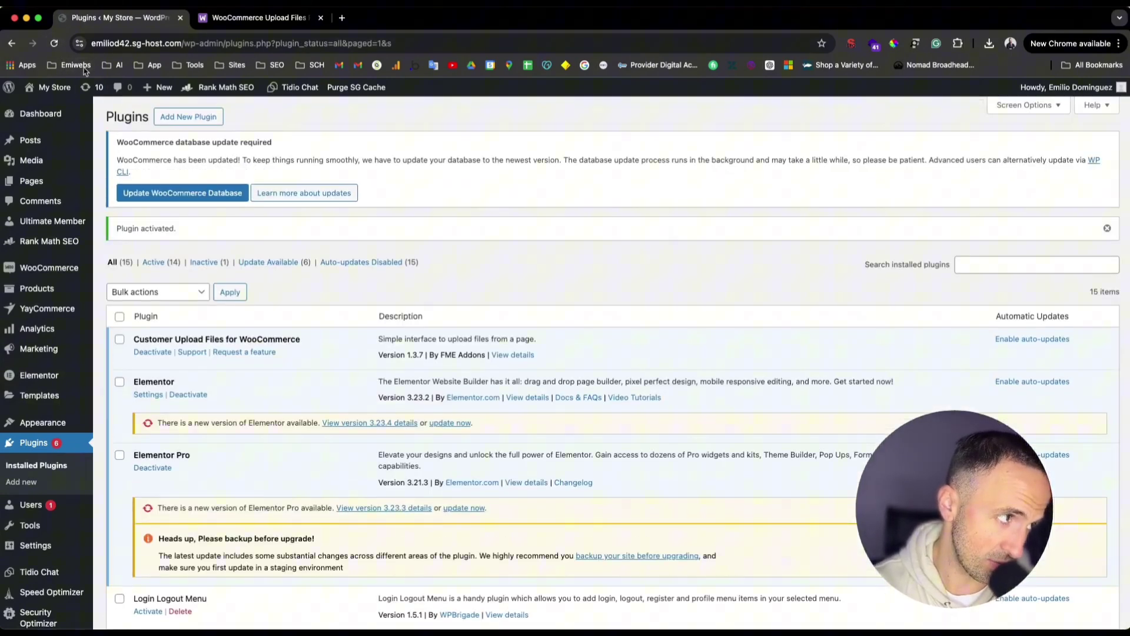
Open WooCommerce Settings > Upload Files and show the Custom File Extensions form.
click(53, 43)
mouse_move(83, 353)
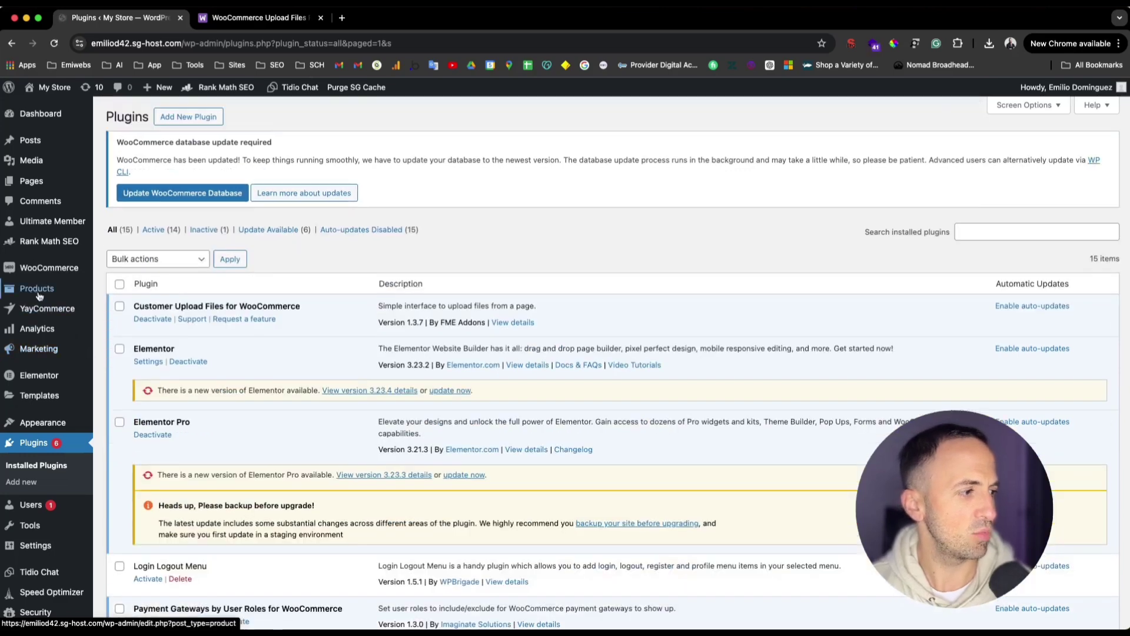
mouse_move(45, 270)
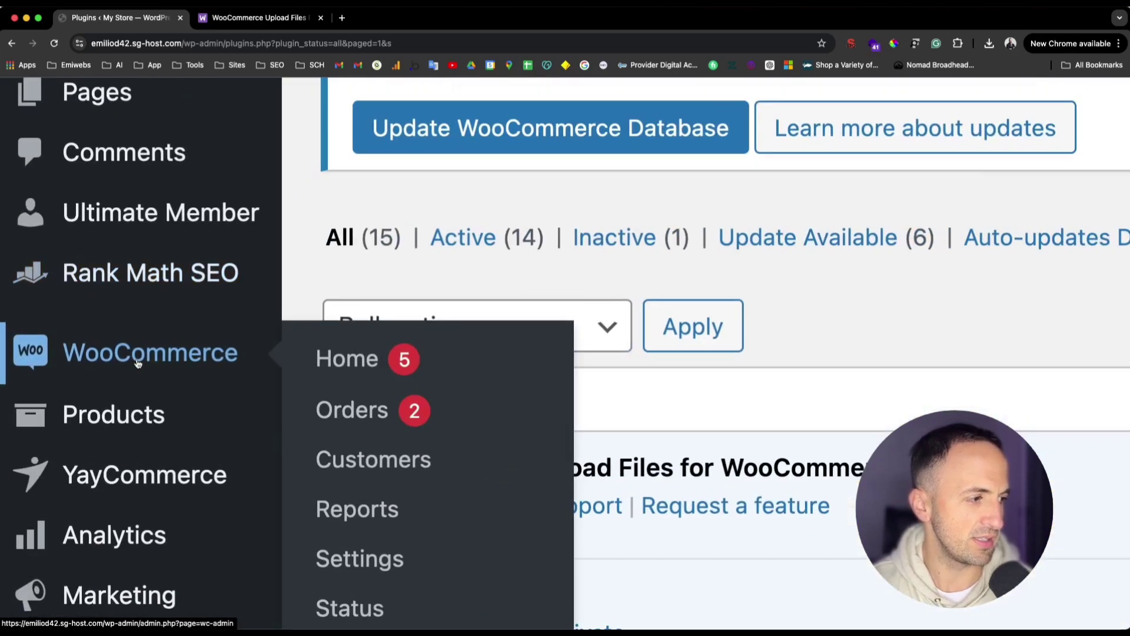
scroll(365, 555, down, 1)
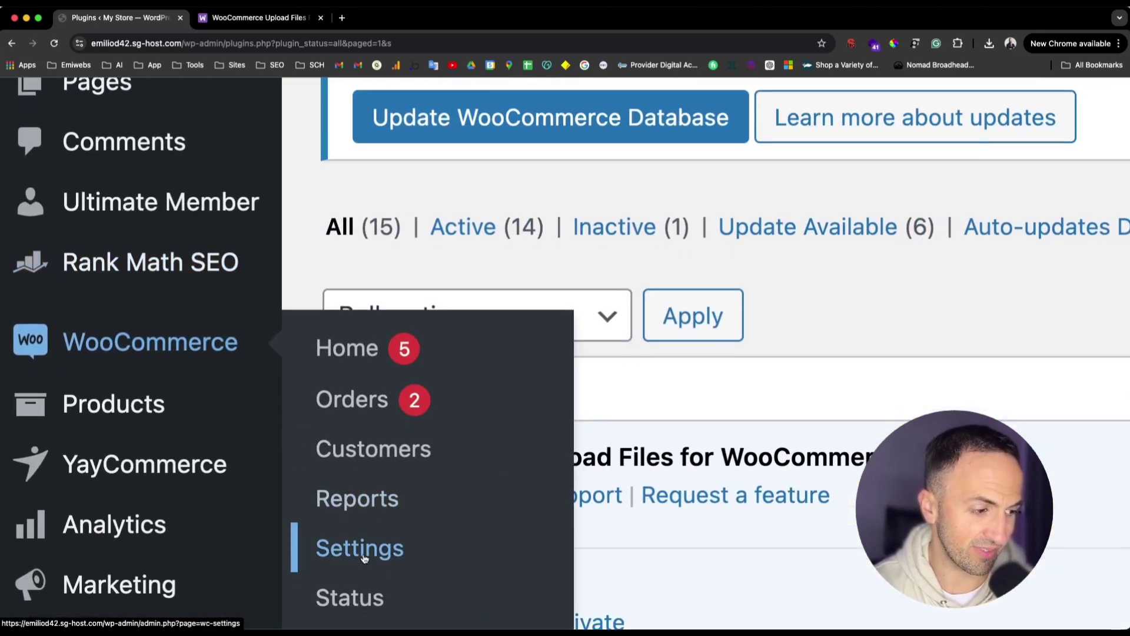
click(364, 558)
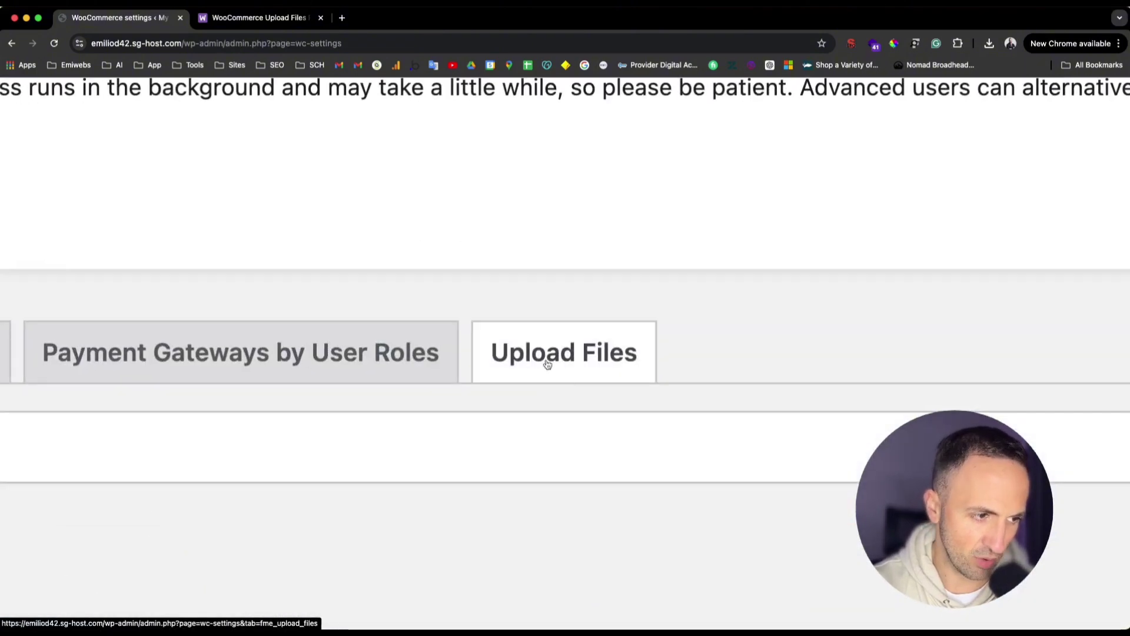
click(562, 365)
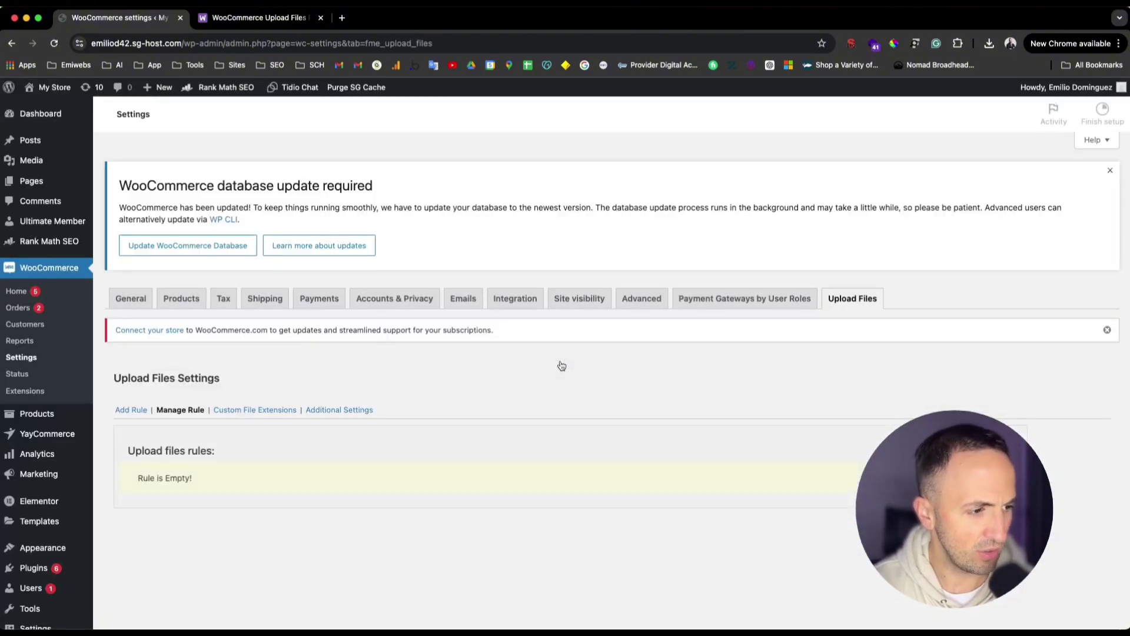
scroll(200, 454, down, 1)
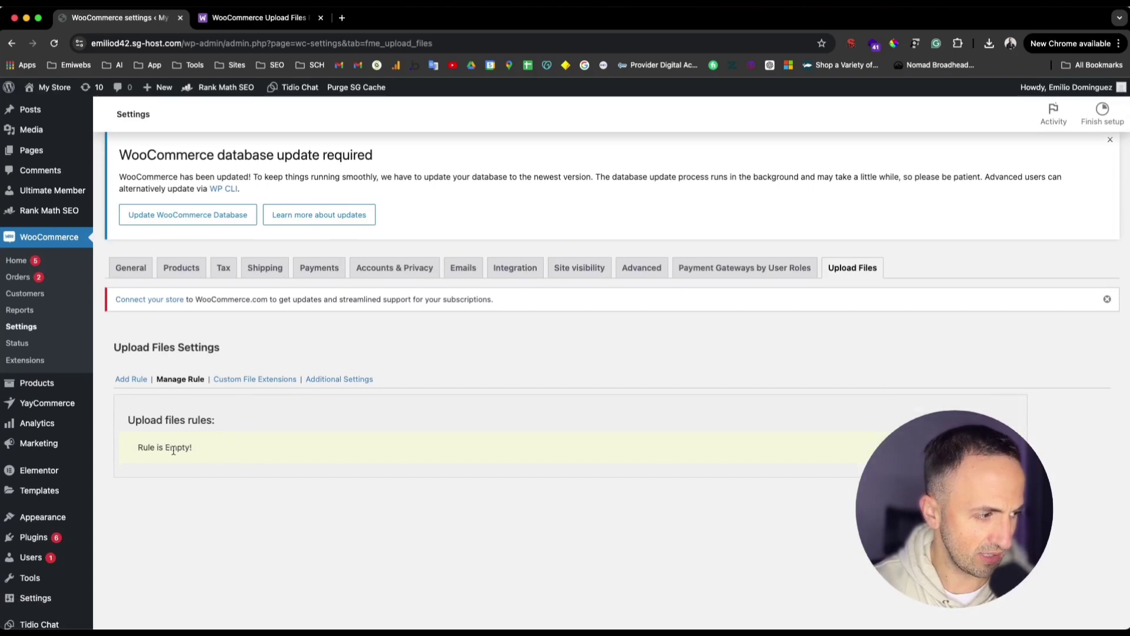
click(268, 380)
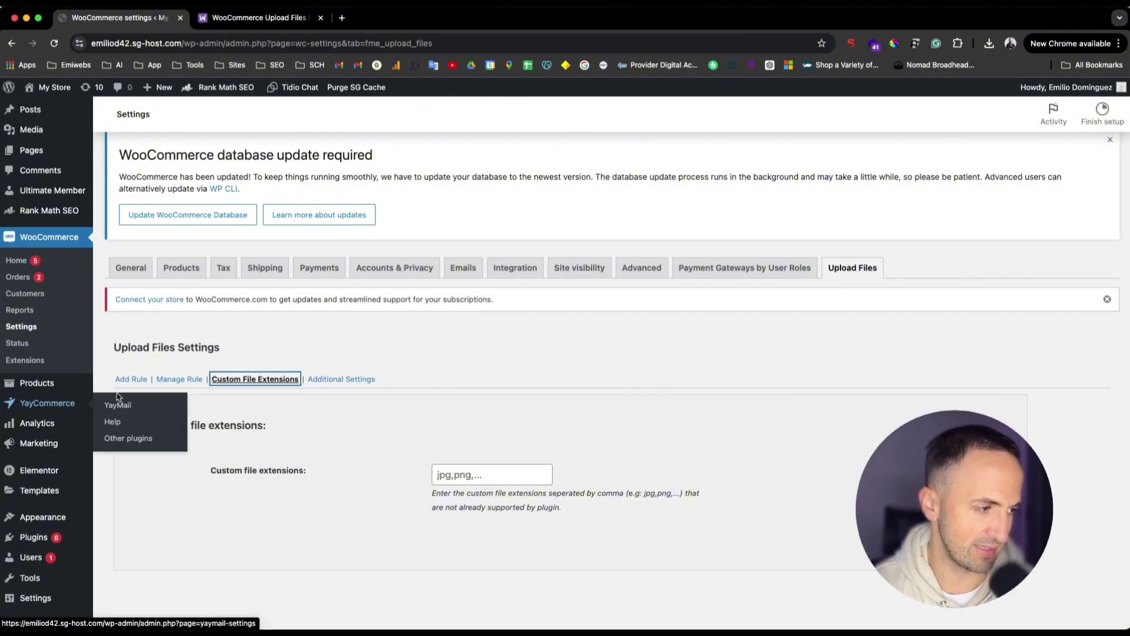
scroll(131, 381, up, 5)
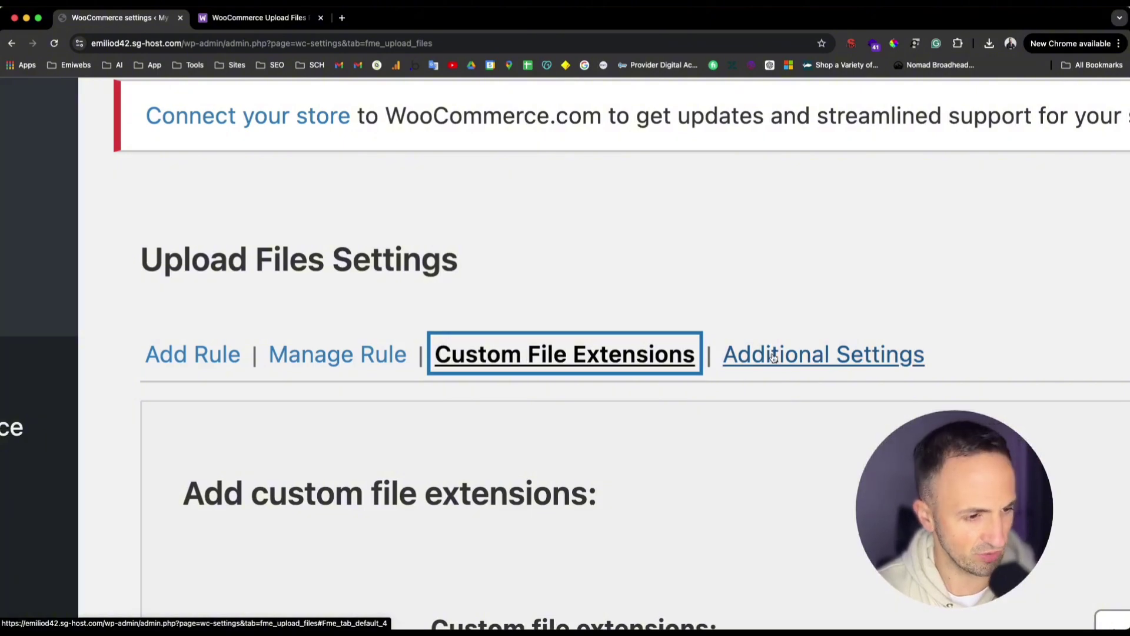
scroll(194, 371, down, 5)
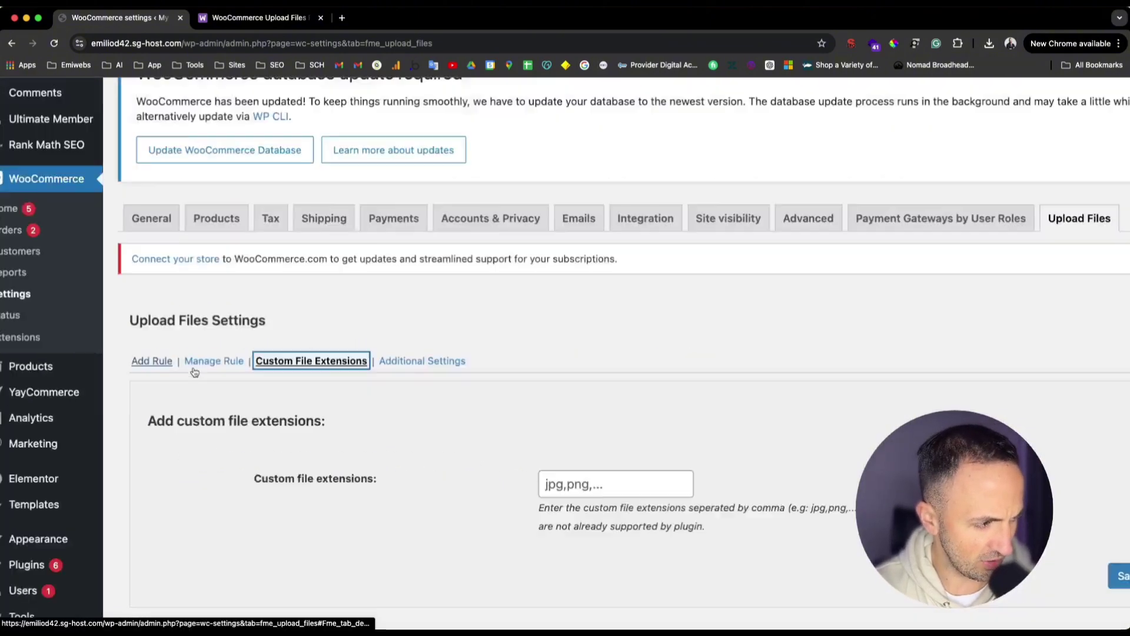
scroll(194, 372, down, 5)
Add a new rule, enable it, and keep Display on set to Product page.
click(131, 361)
scroll(176, 404, down, 1)
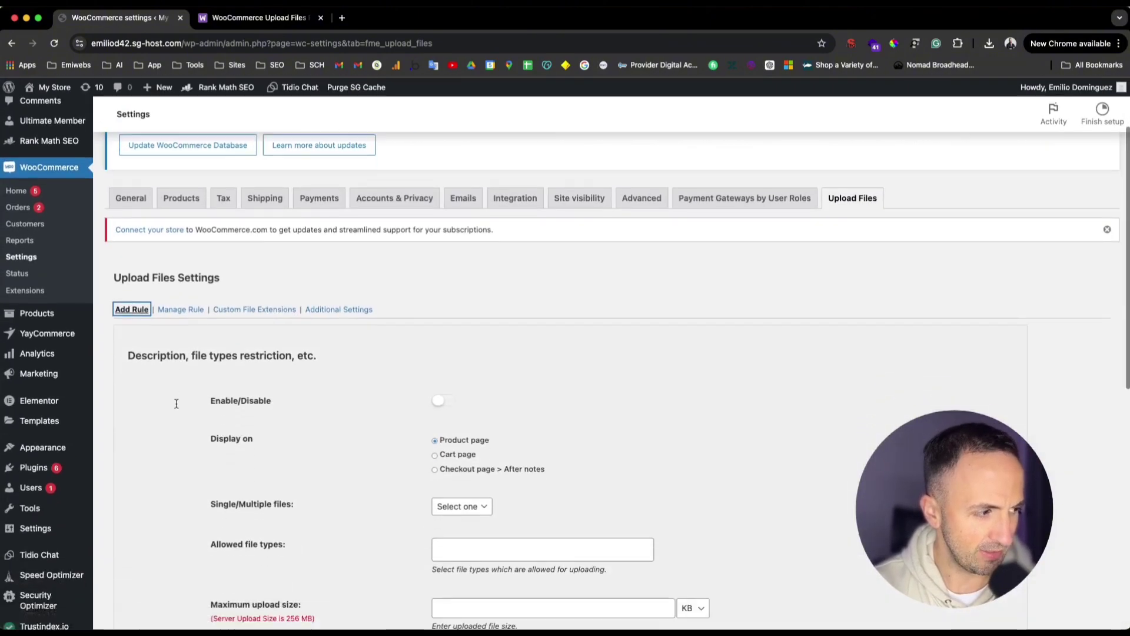
scroll(176, 403, down, 2)
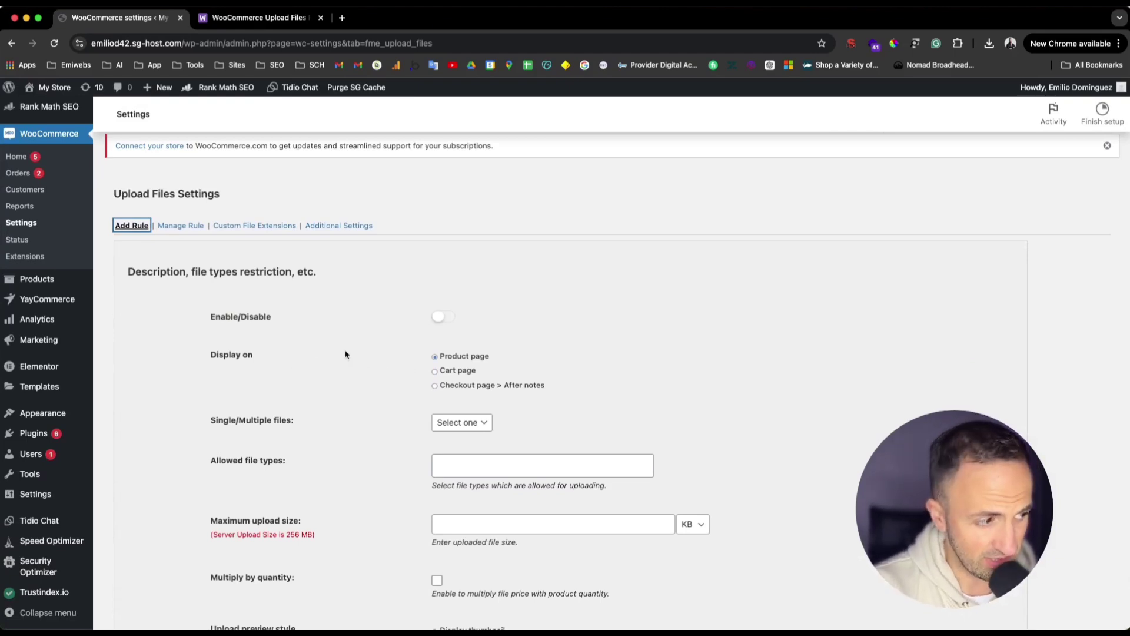
click(441, 317)
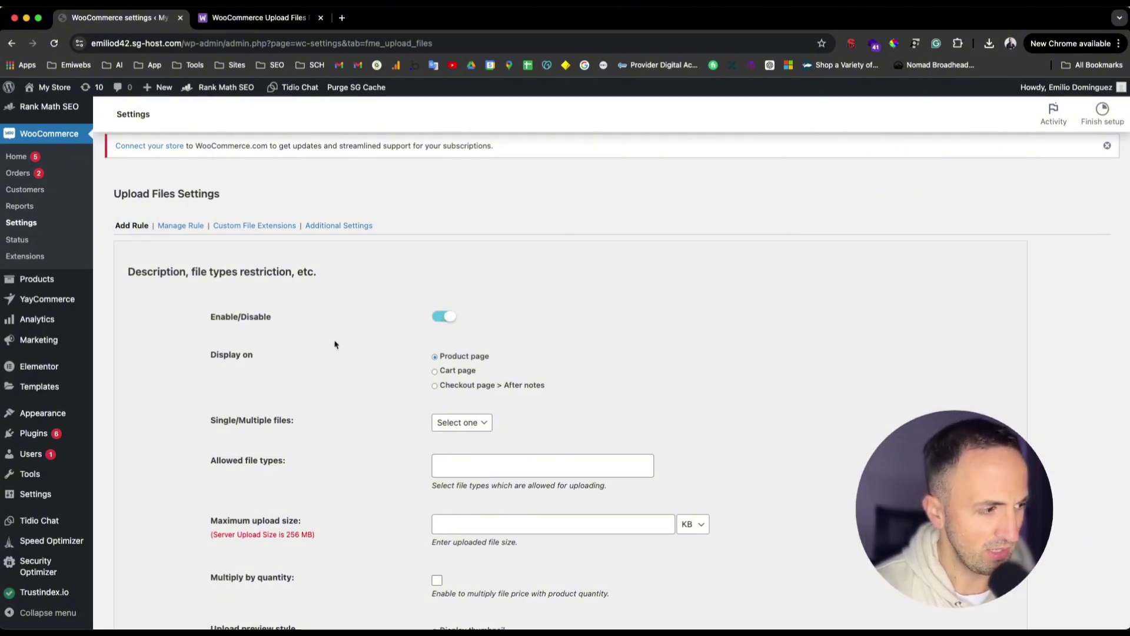
scroll(221, 372, up, 3)
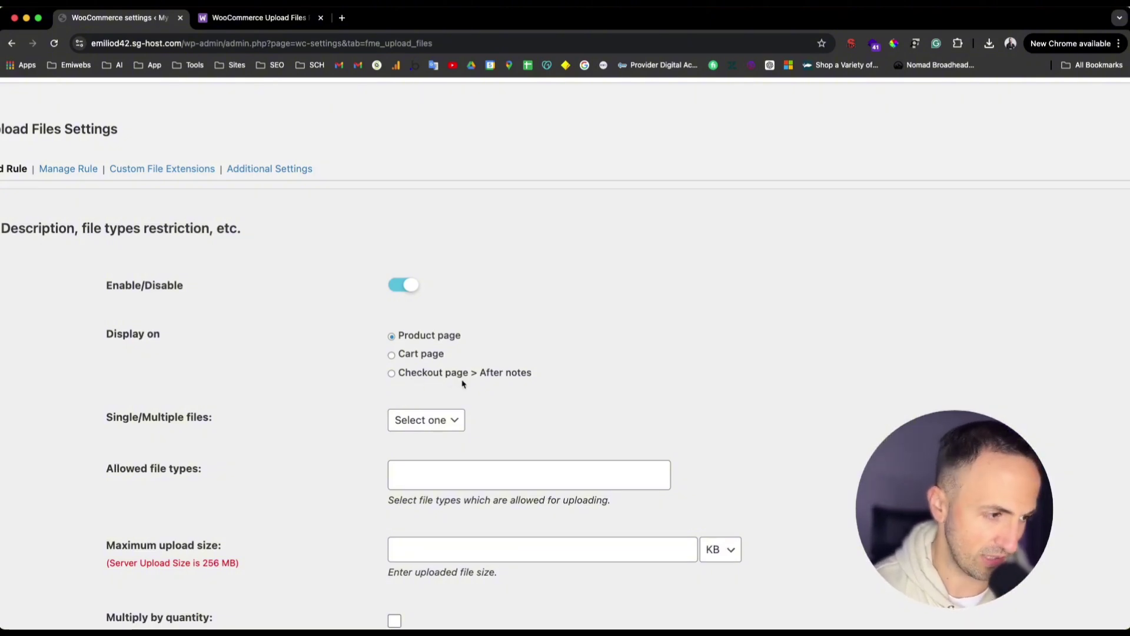
click(435, 355)
click(437, 338)
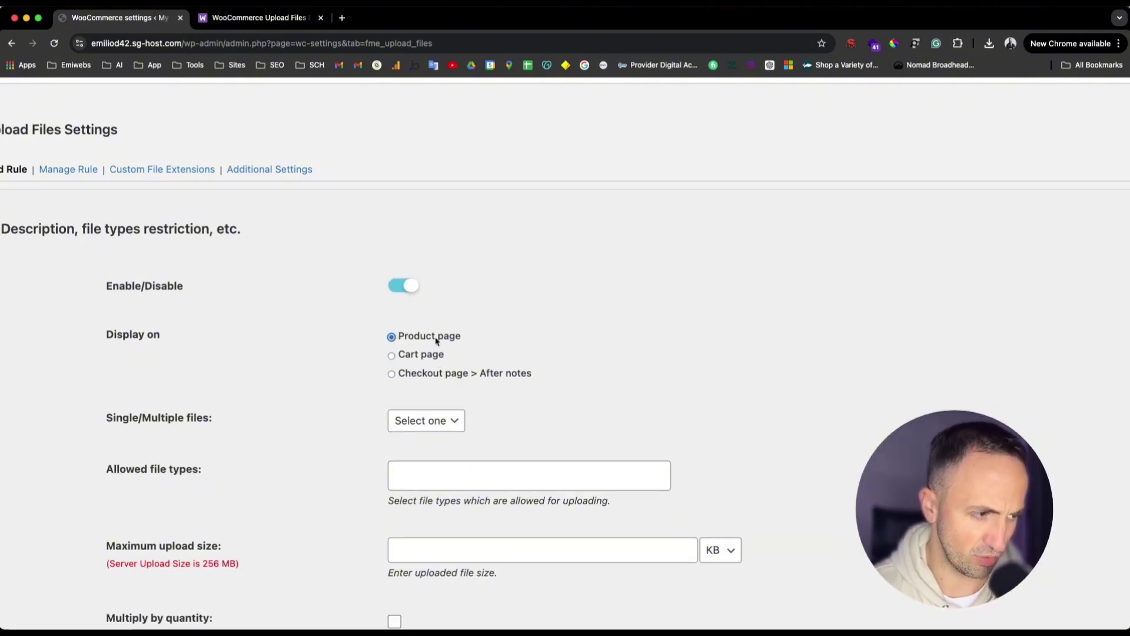
scroll(424, 410, down, 2)
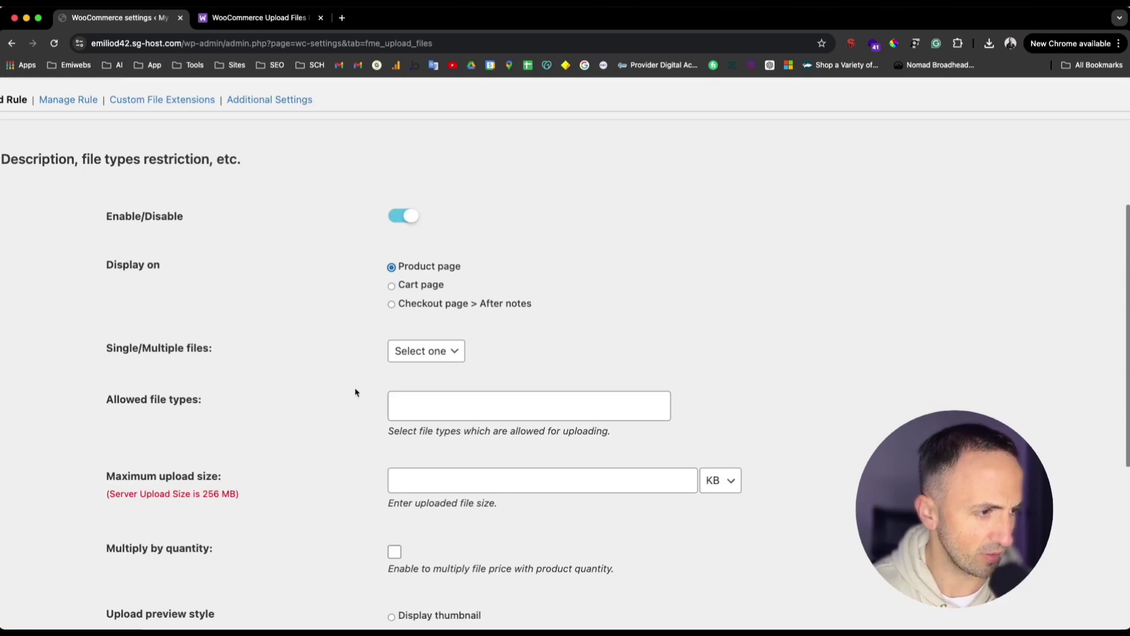
drag(106, 349, 169, 351)
Set the rule to Single file and make the upload Required.
click(443, 356)
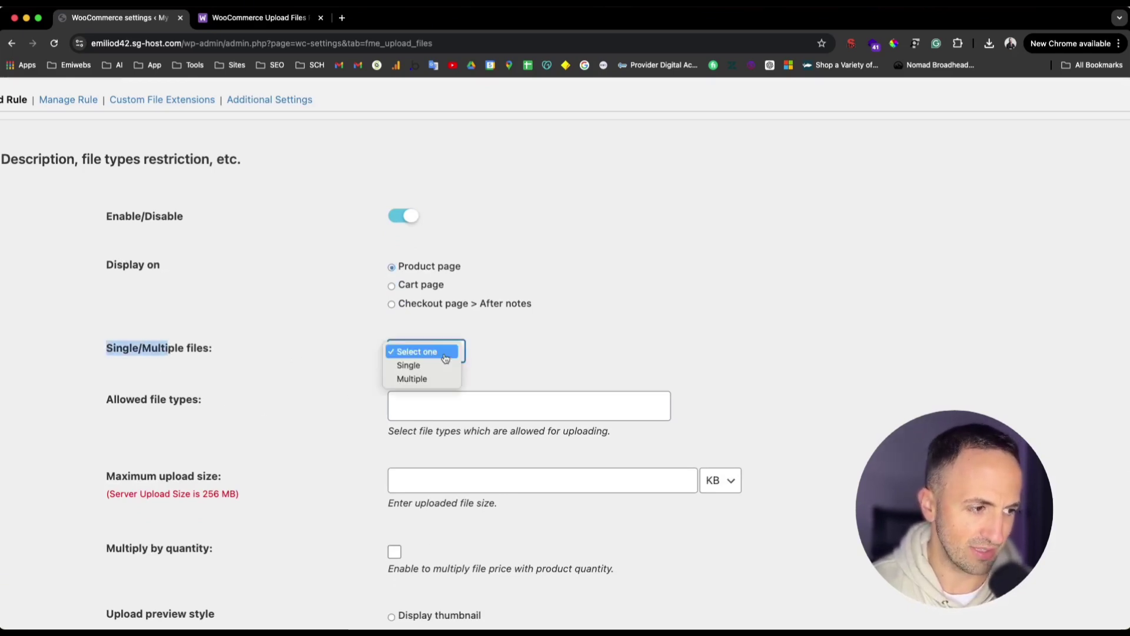
click(440, 368)
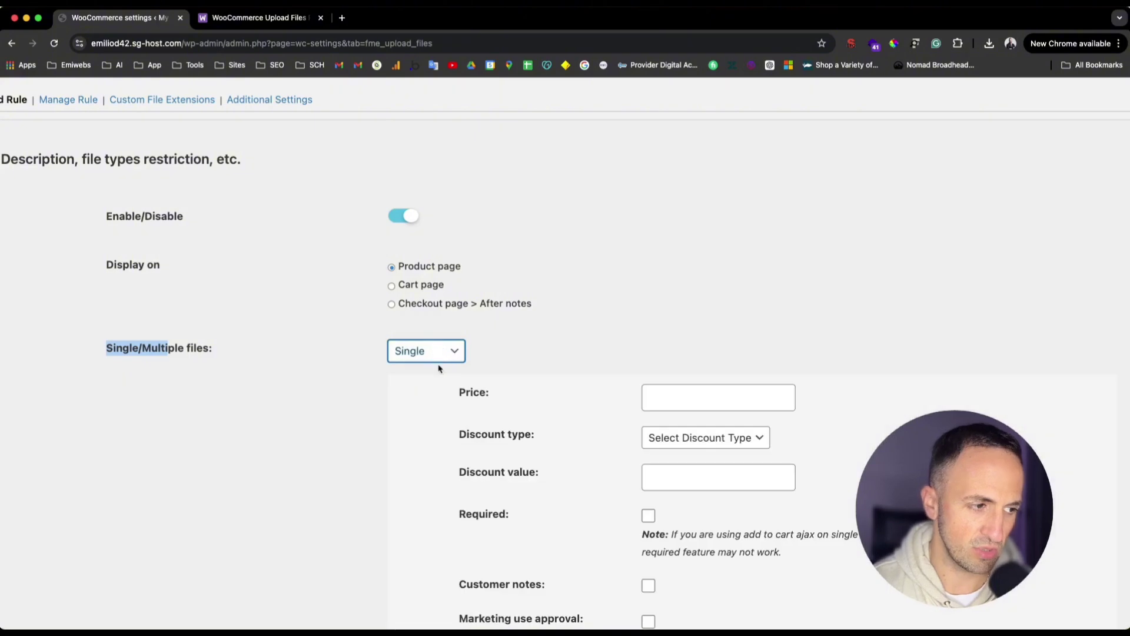
scroll(474, 389, down, 3)
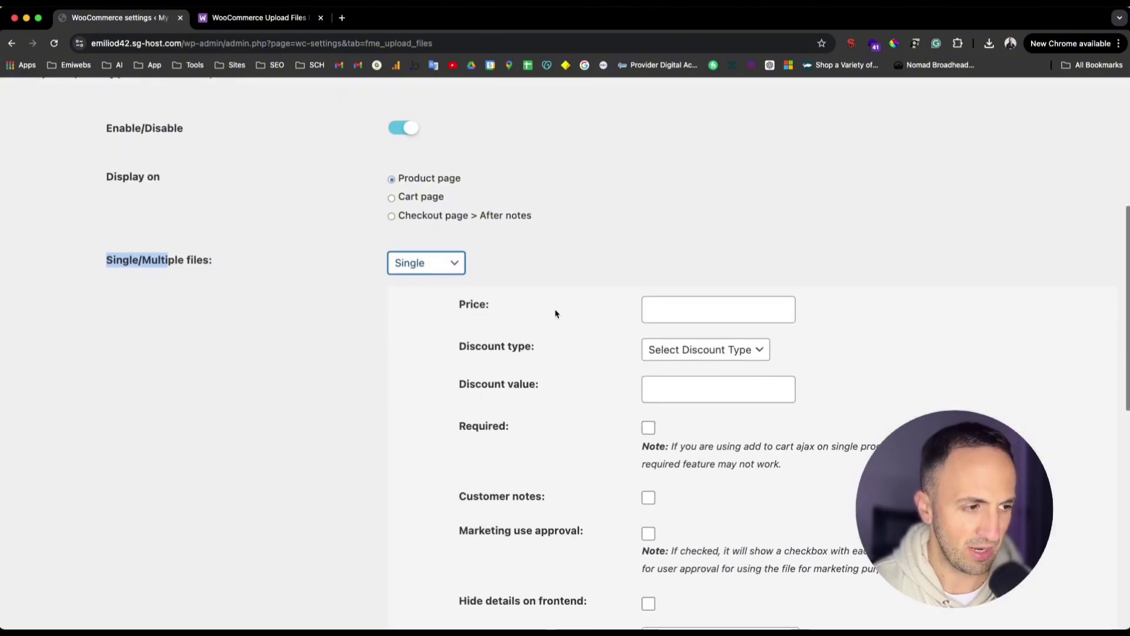
drag(467, 305, 504, 304)
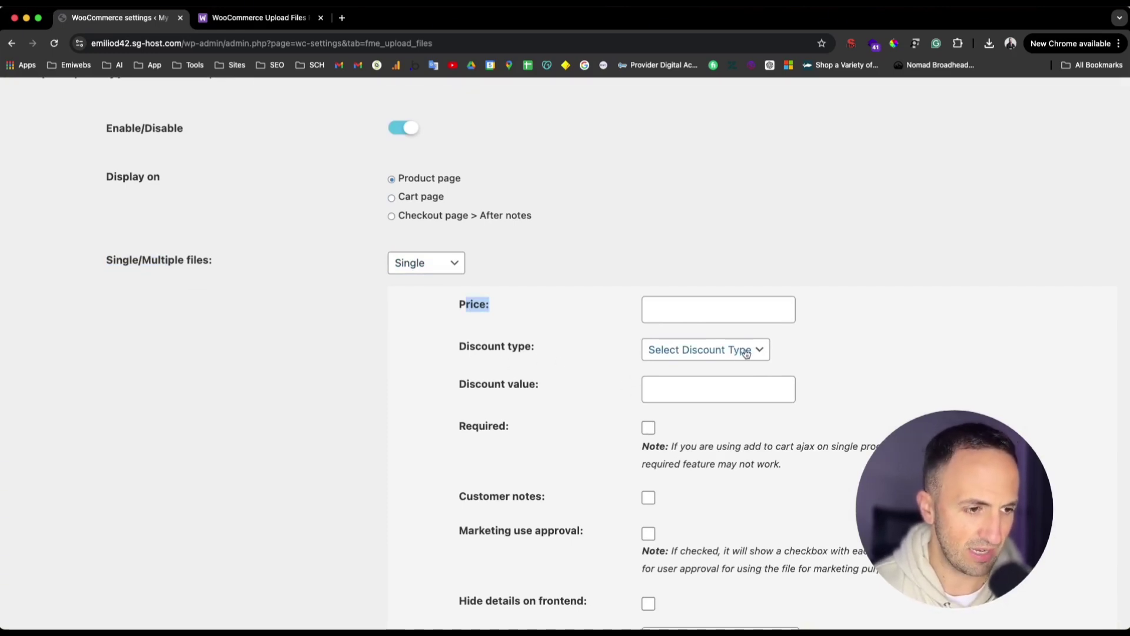
scroll(806, 365, down, 4)
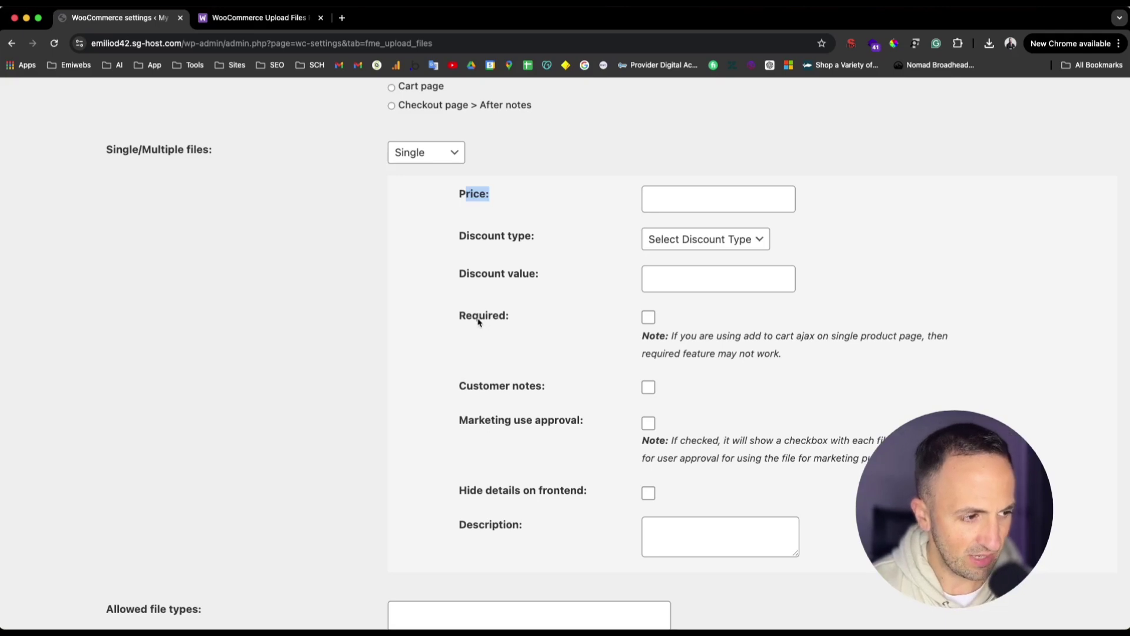
click(517, 316)
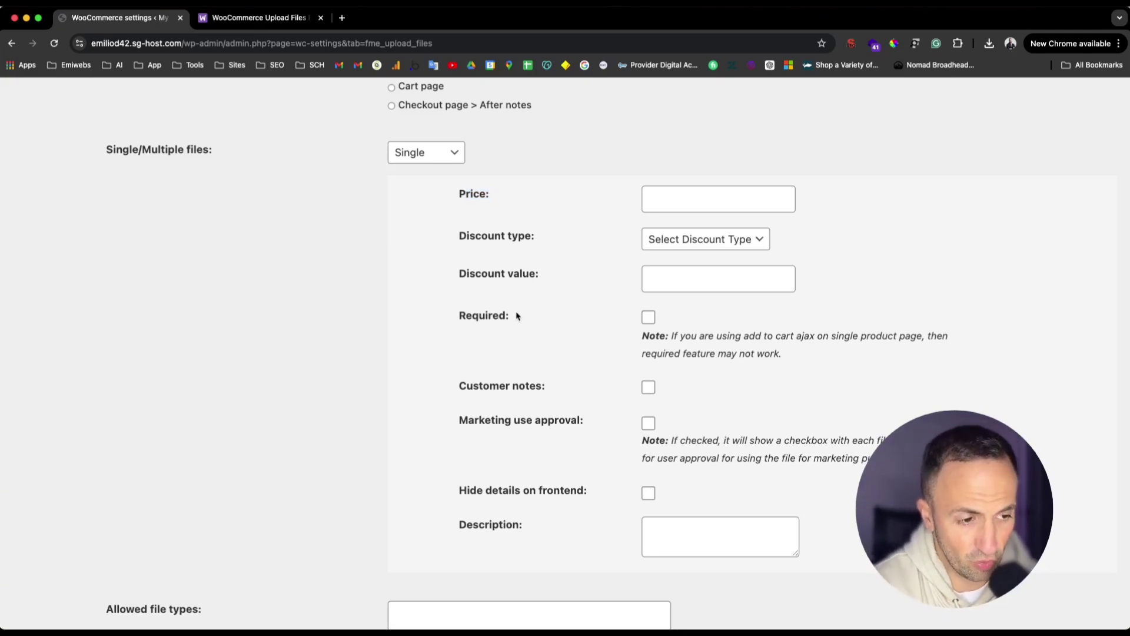
click(648, 316)
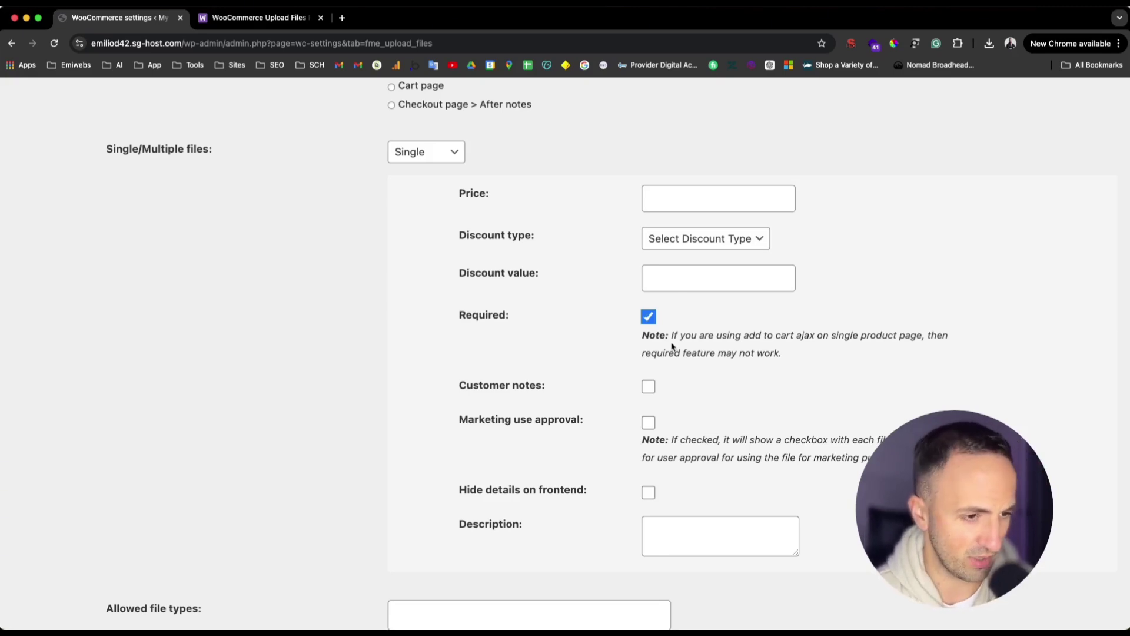
Turn on Customer notes and Marketing use approval for the rule.
scroll(673, 346, right, 1)
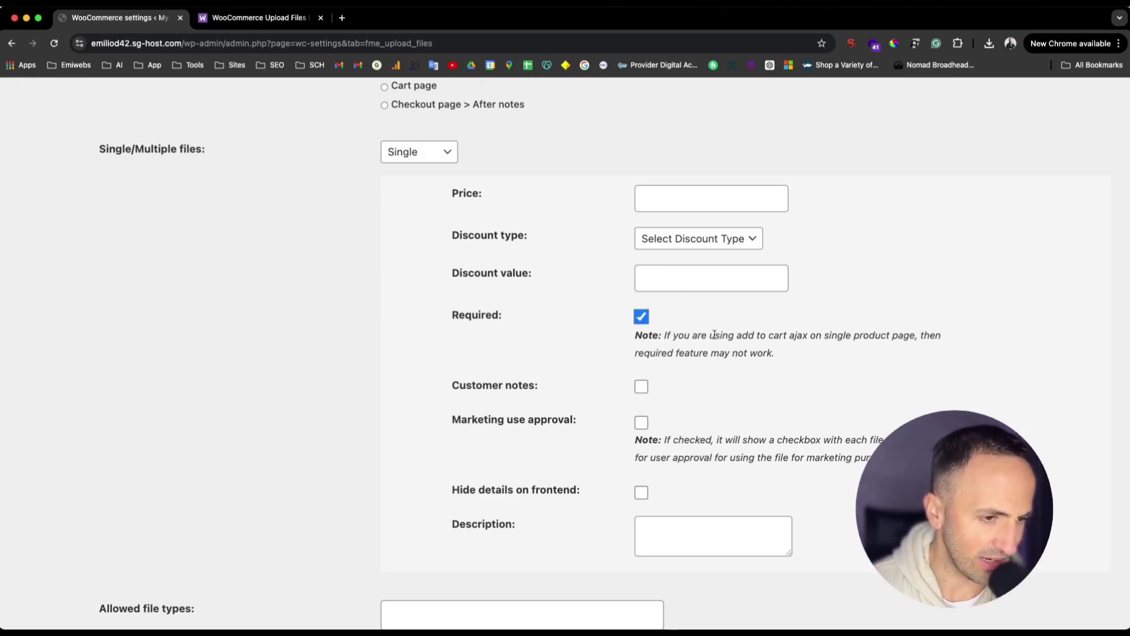
drag(755, 340, 818, 337)
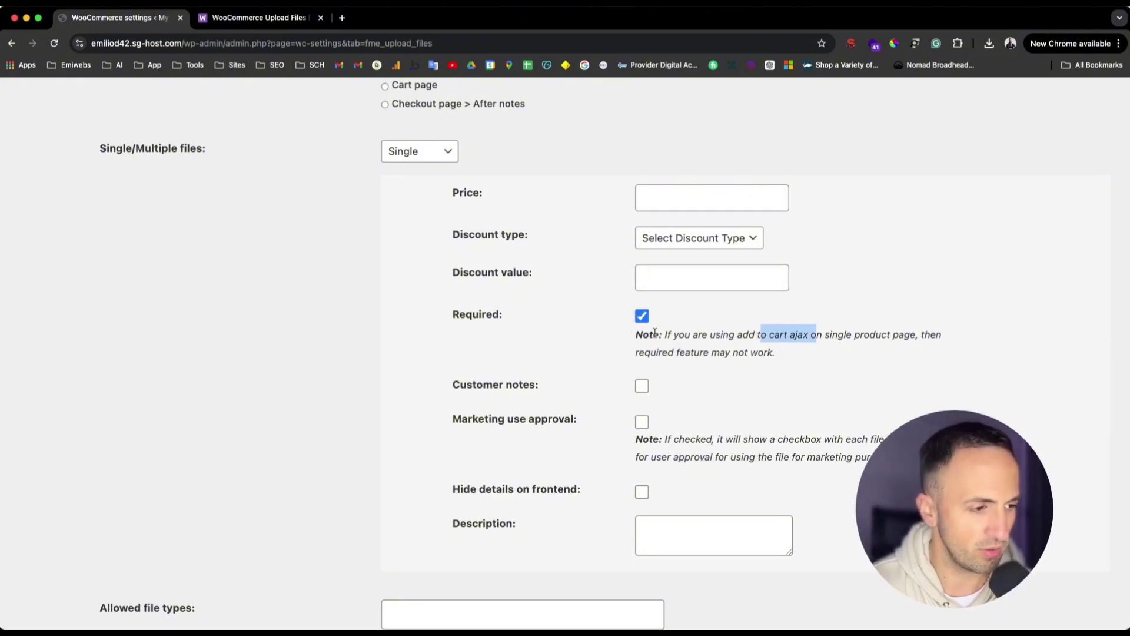
drag(456, 386, 499, 386)
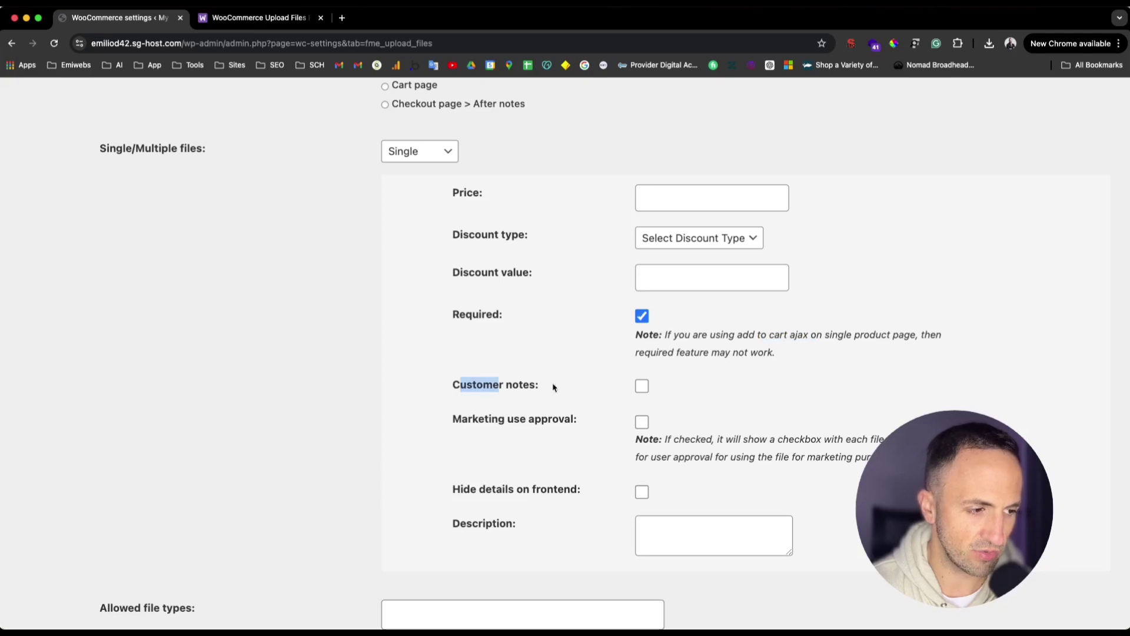
click(641, 388)
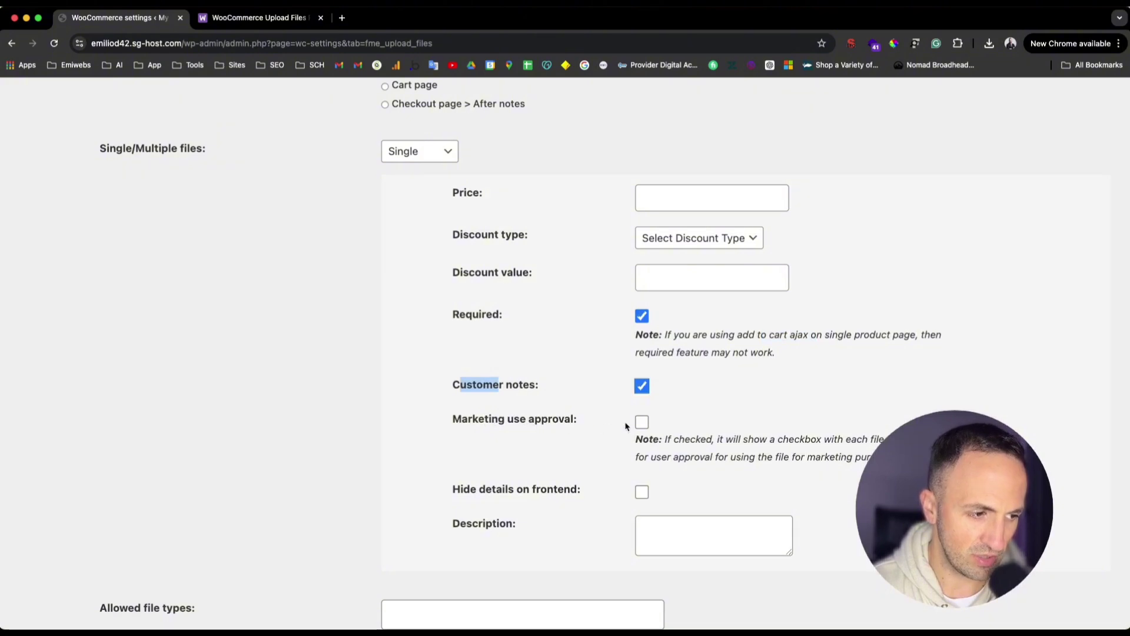
click(645, 424)
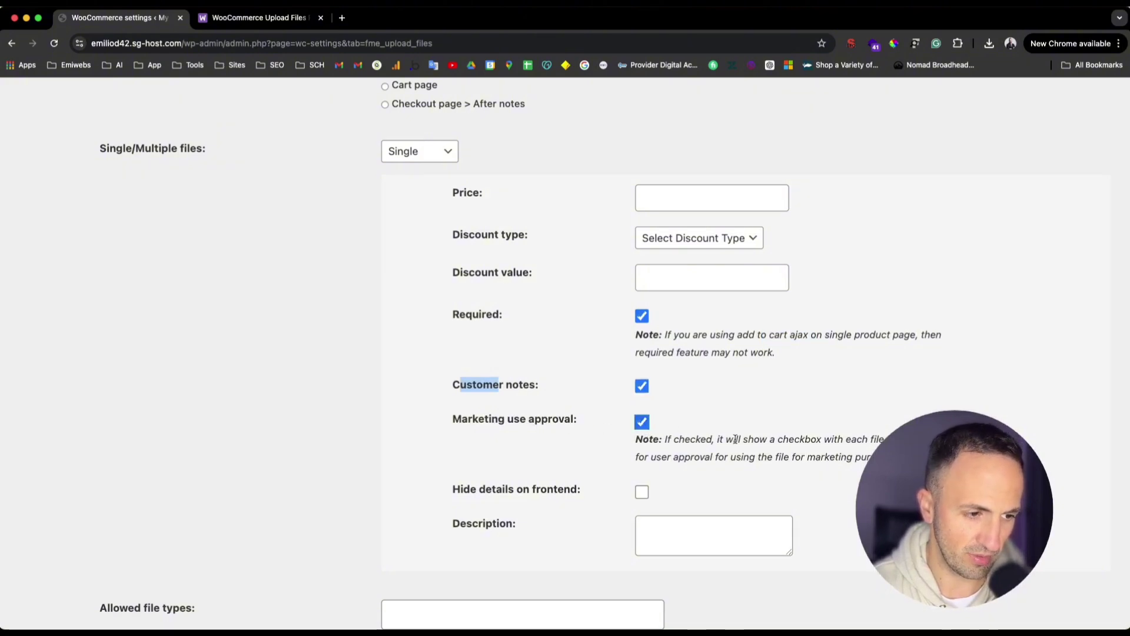
scroll(650, 454, down, 3)
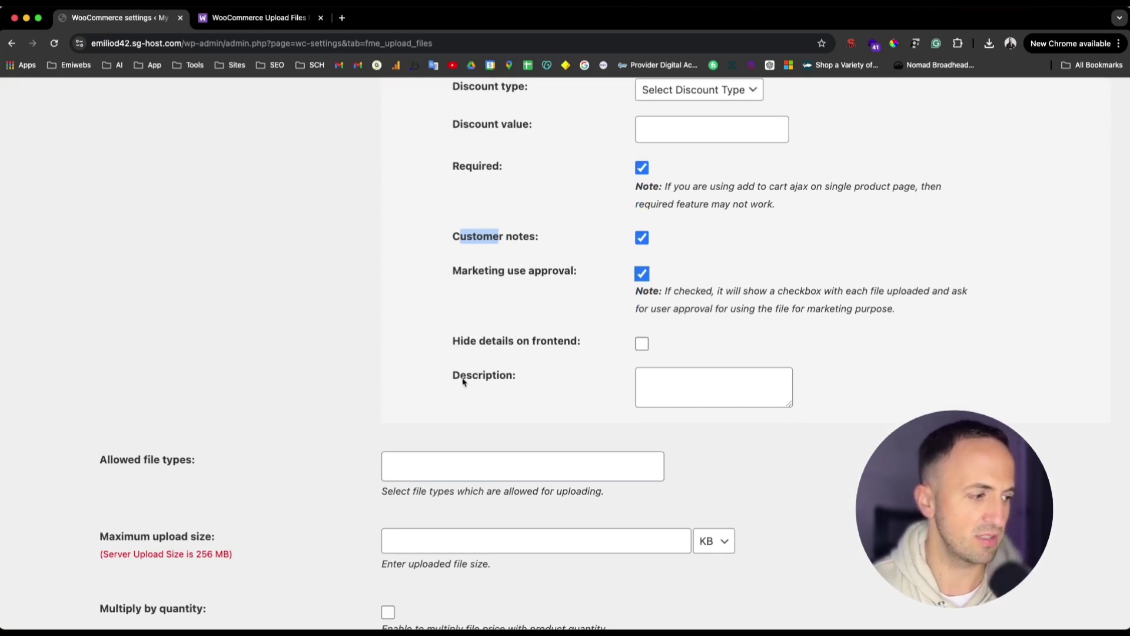
Enter 'Description notes' as the rule's upload description.
click(657, 388)
text(DEscr)
key(BackSpace)
key(BackSpace)
key(BackSpace)
key(BackSpace)
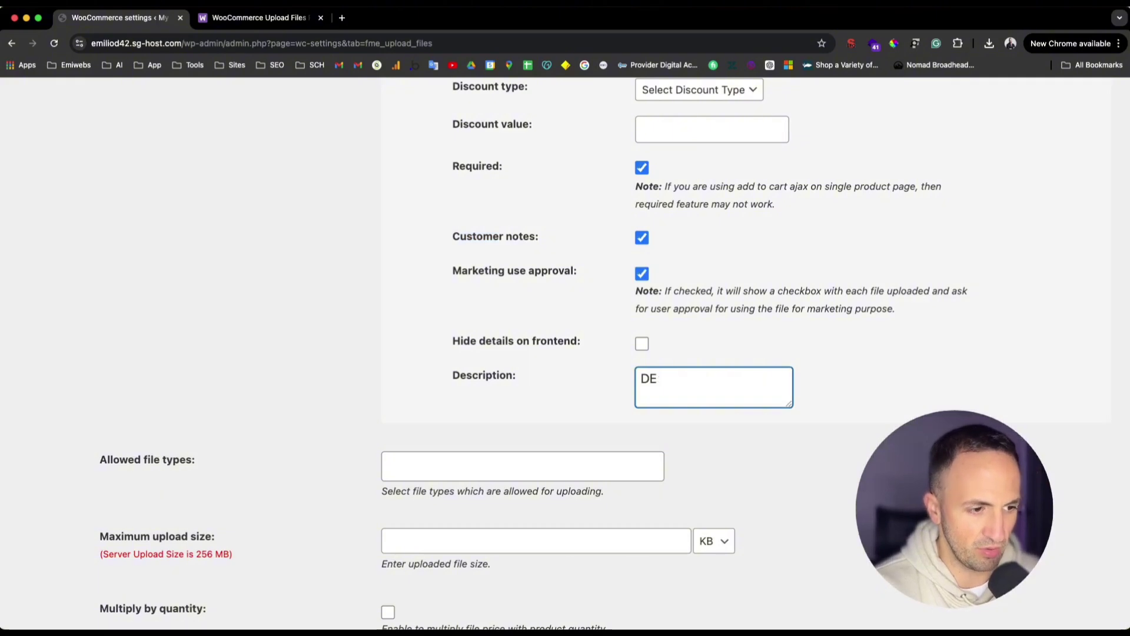
text(escriptyio)
key(BackSpace)
key(BackSpace)
key(BackSpace)
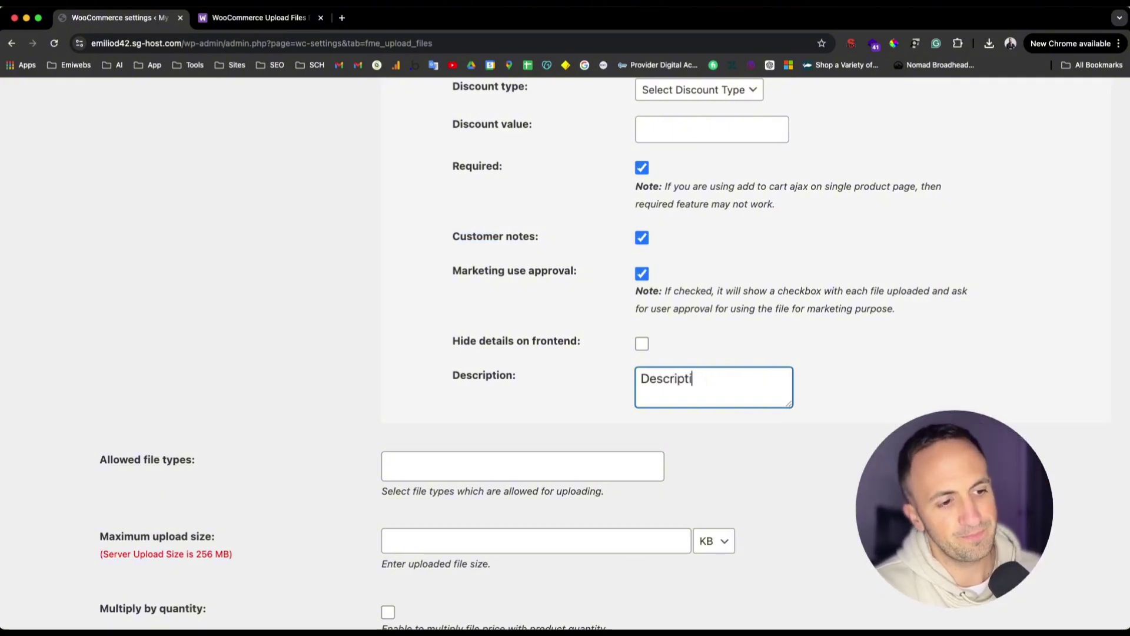
text(ions notes)
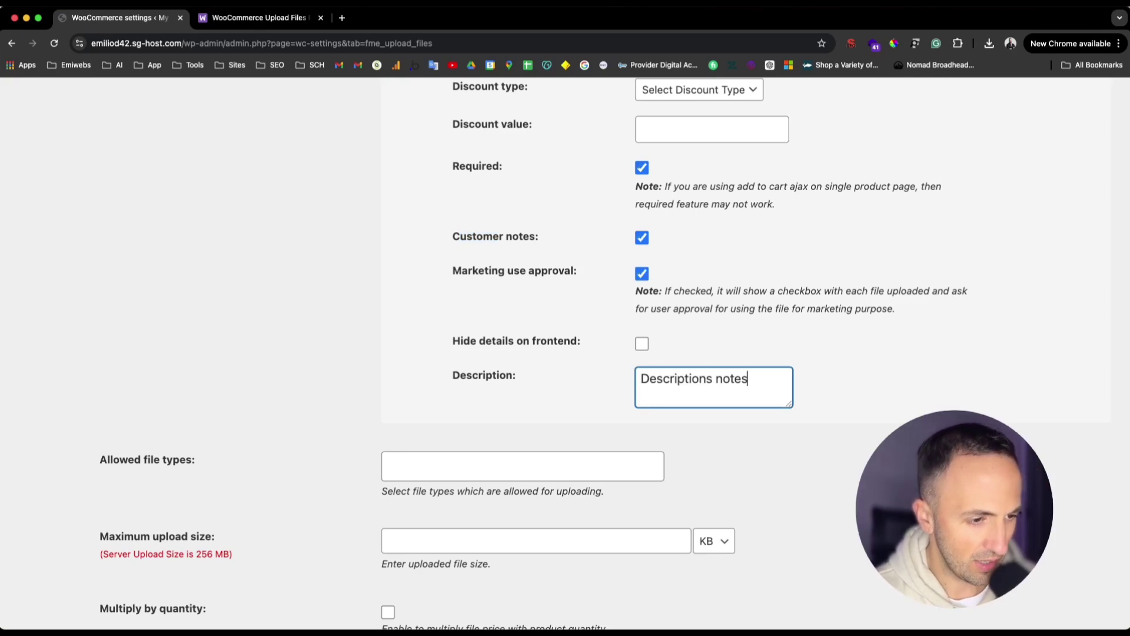
key(Left)
key(Left)
key(BackSpace)
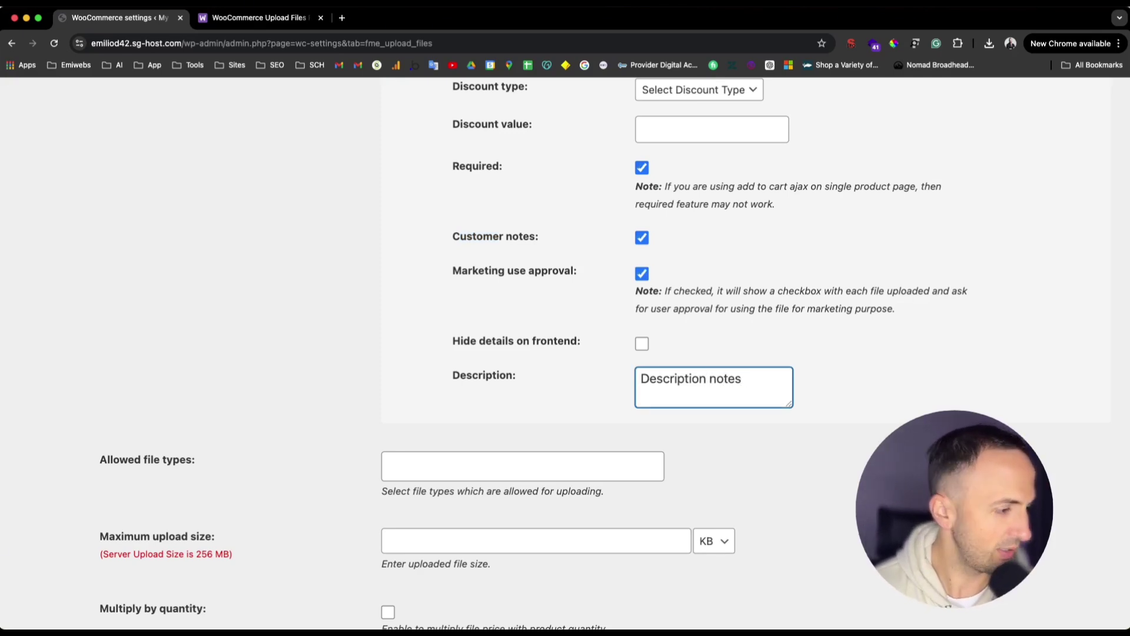
scroll(229, 359, down, 1)
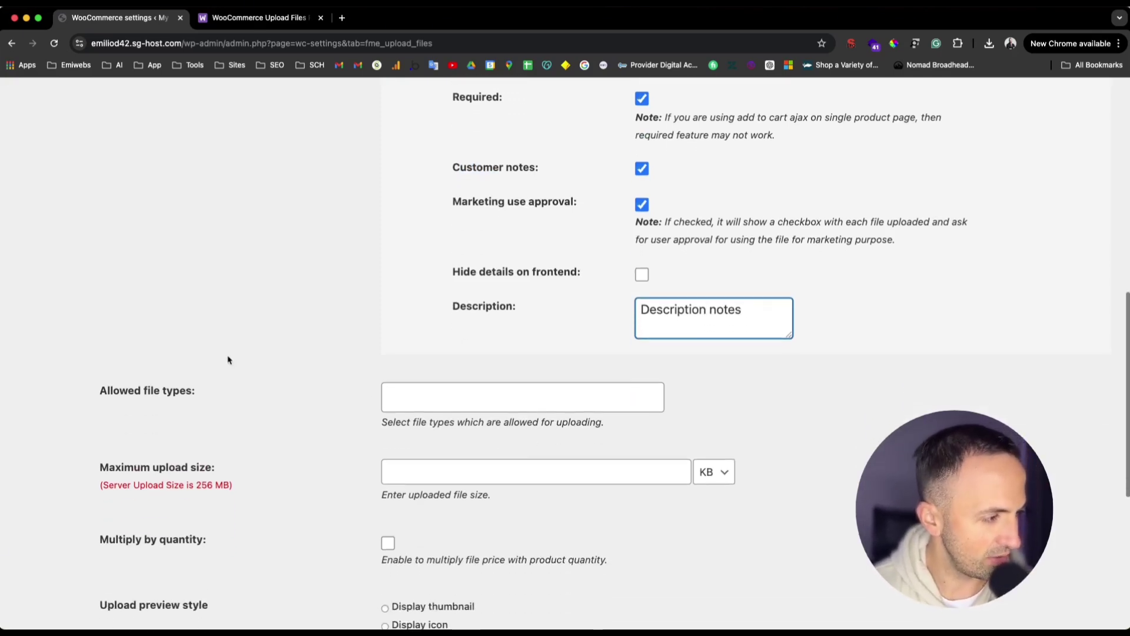
Allow jpg, png and pdf file types for the upload rule.
click(482, 405)
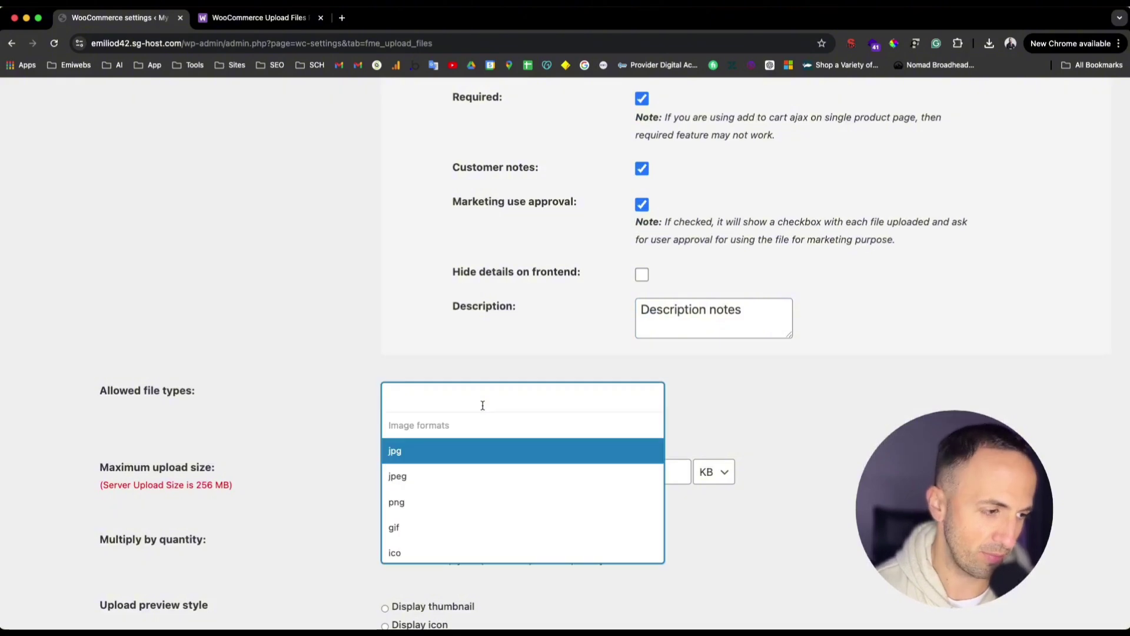
click(440, 456)
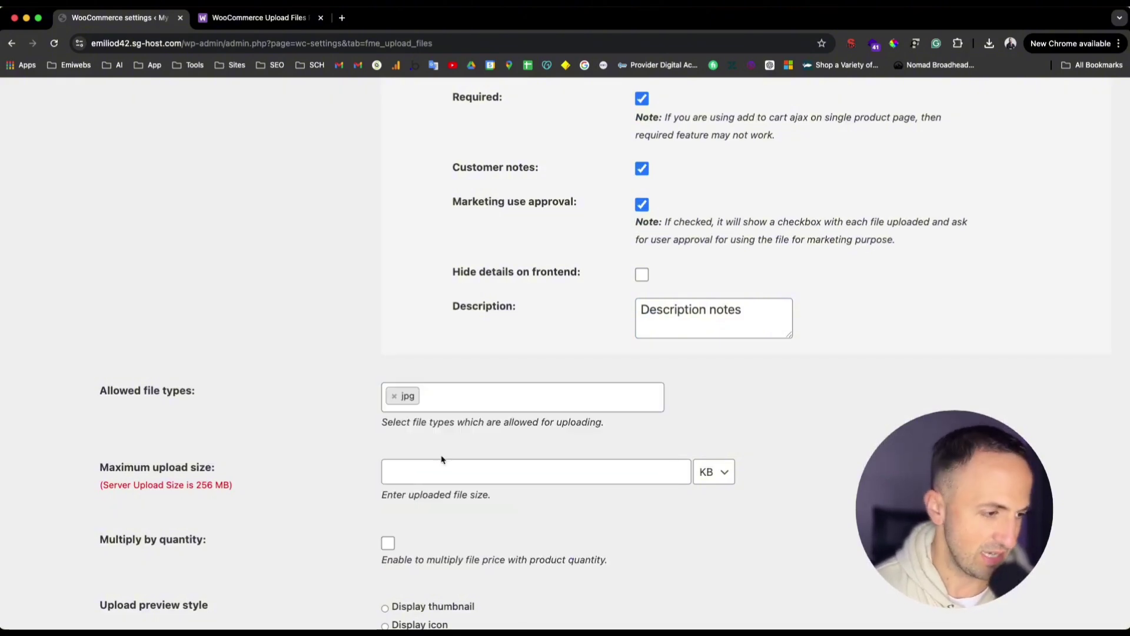
click(474, 397)
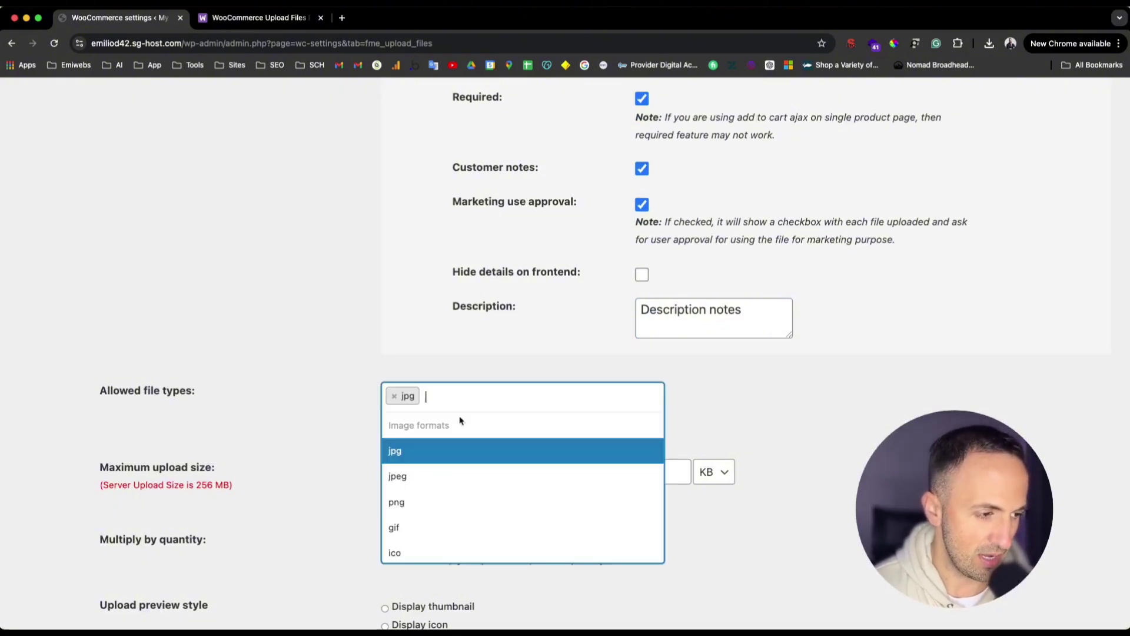
click(406, 505)
click(505, 402)
scroll(441, 533, down, 4)
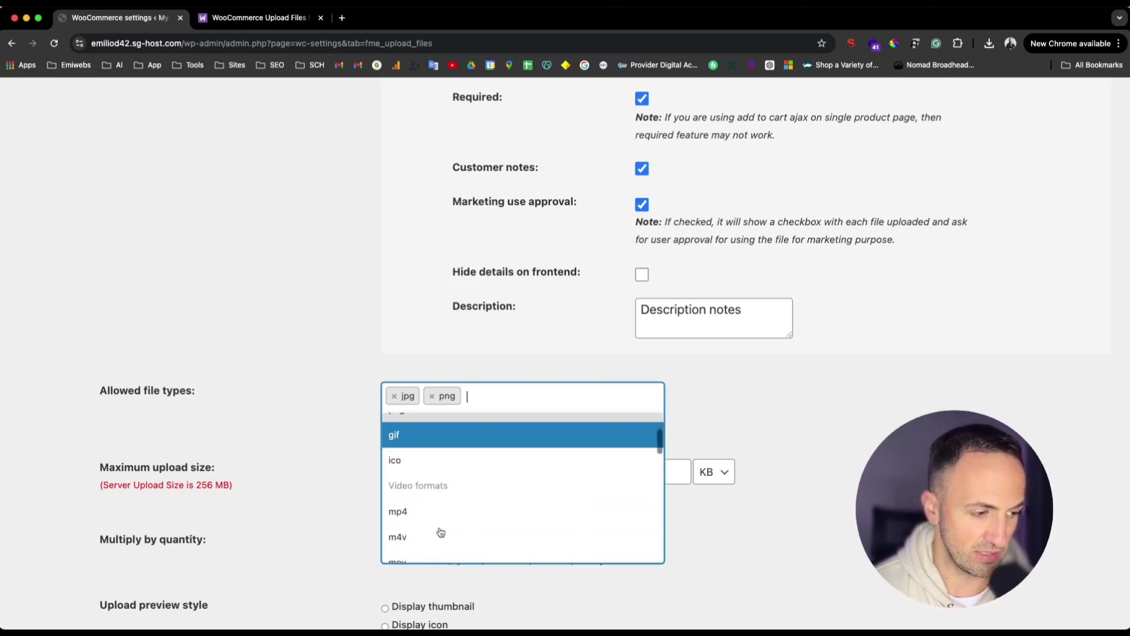
scroll(440, 533, down, 10)
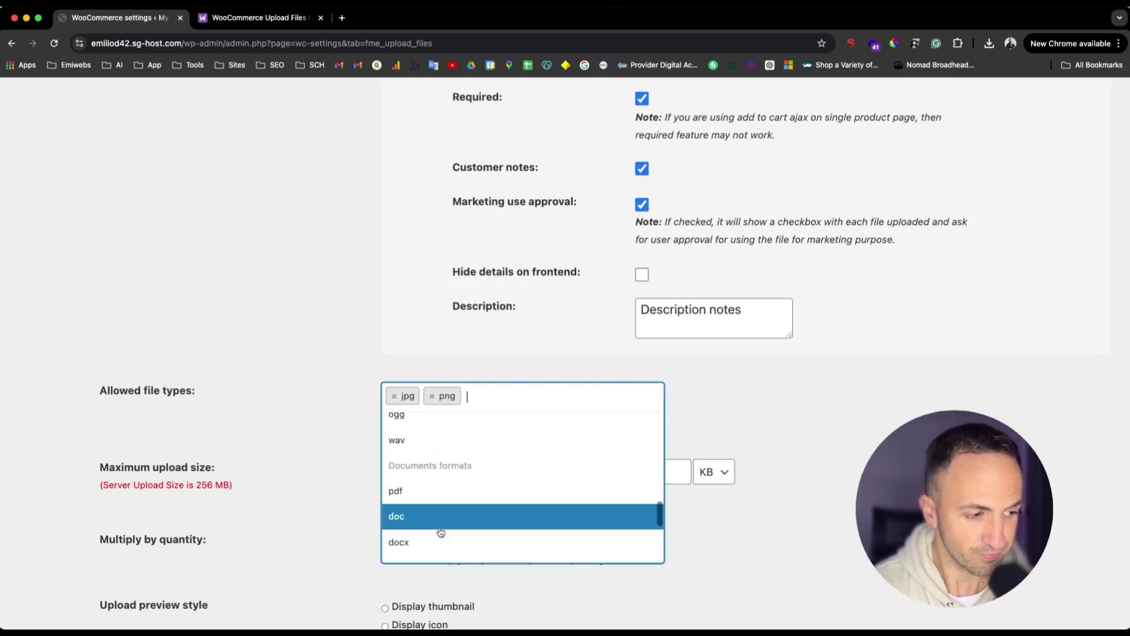
click(441, 454)
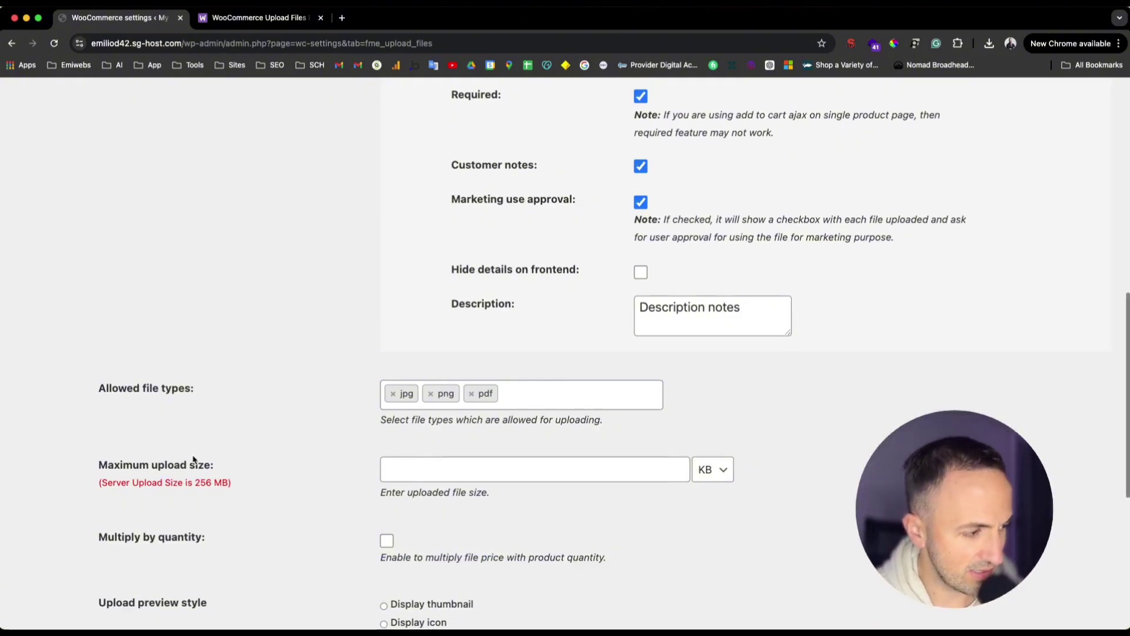
Set the maximum upload size to 1 MB.
scroll(171, 459, down, 2)
scroll(171, 460, left, 1)
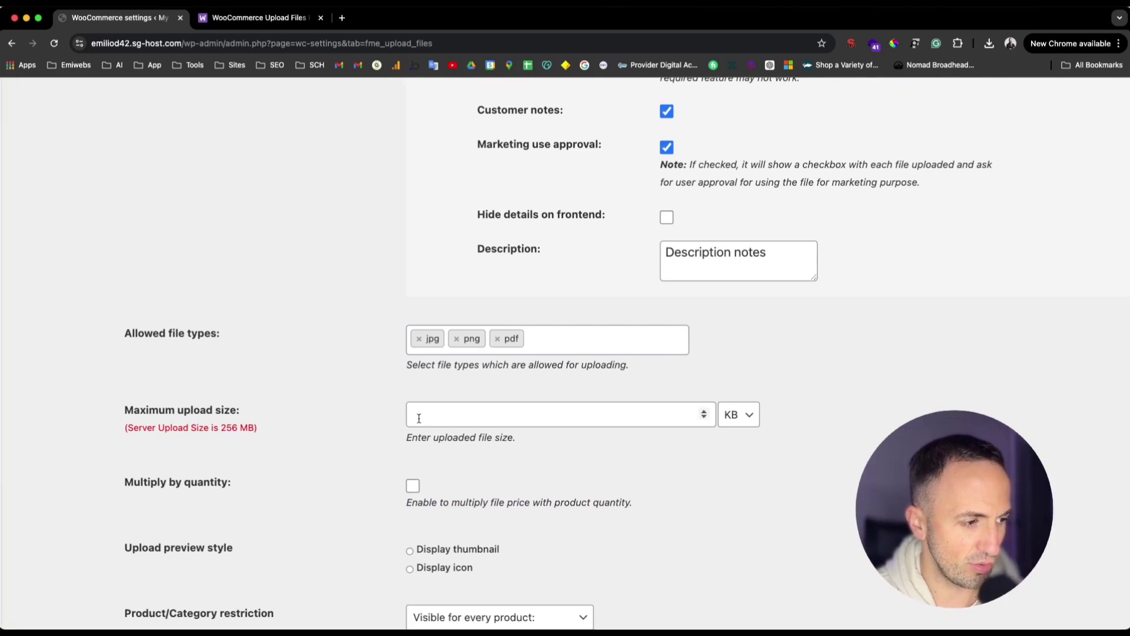
drag(142, 432, 286, 438)
click(475, 415)
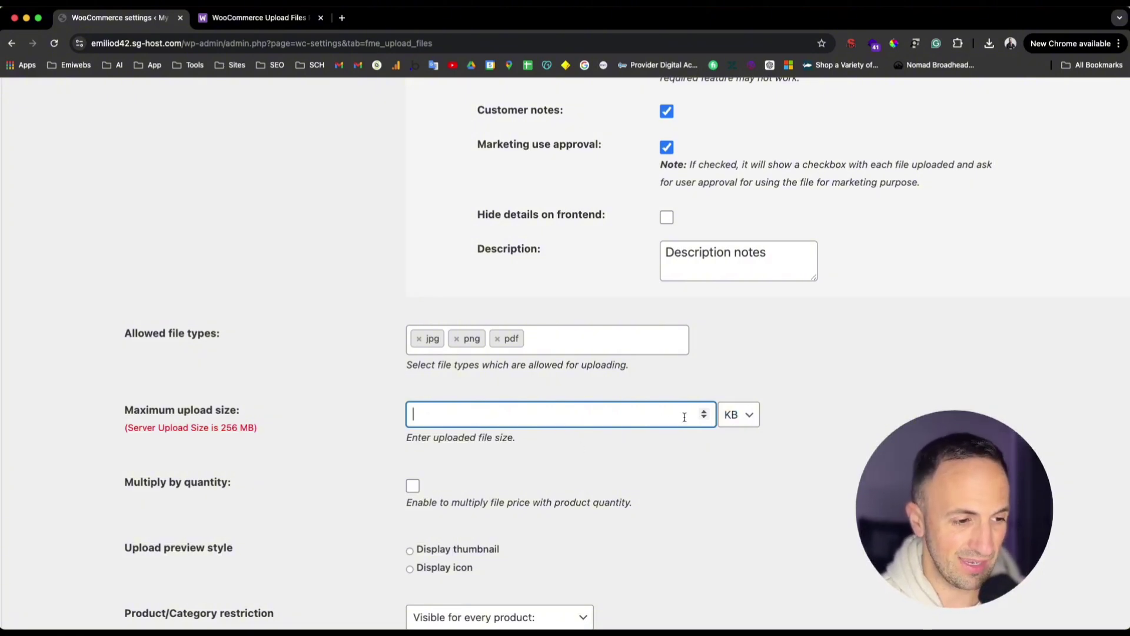
text(2)
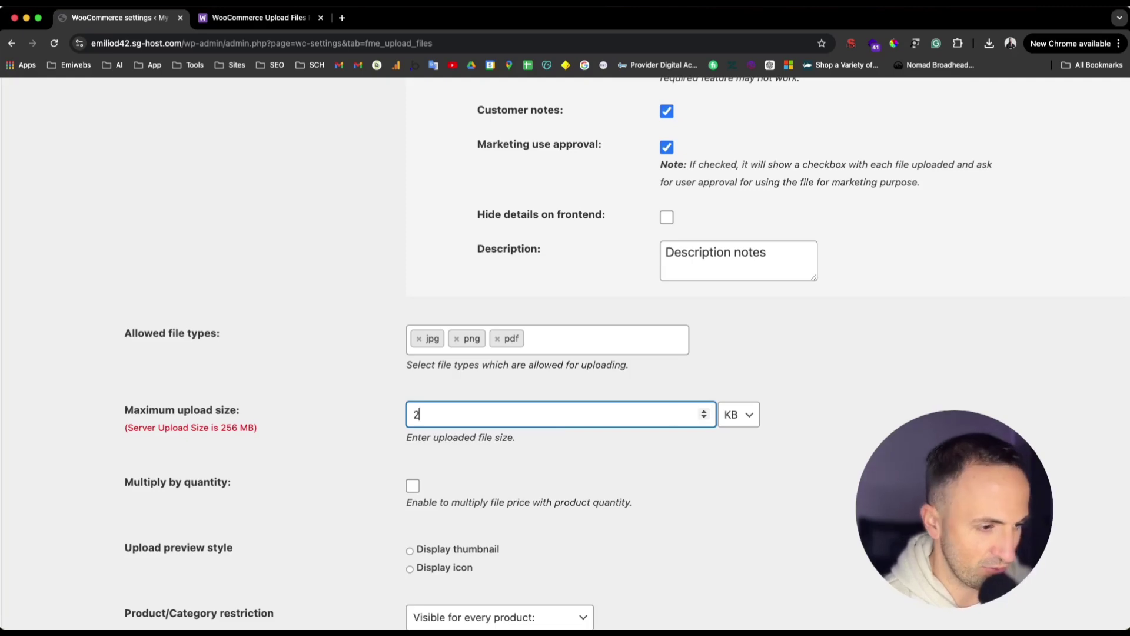
click(747, 416)
click(748, 428)
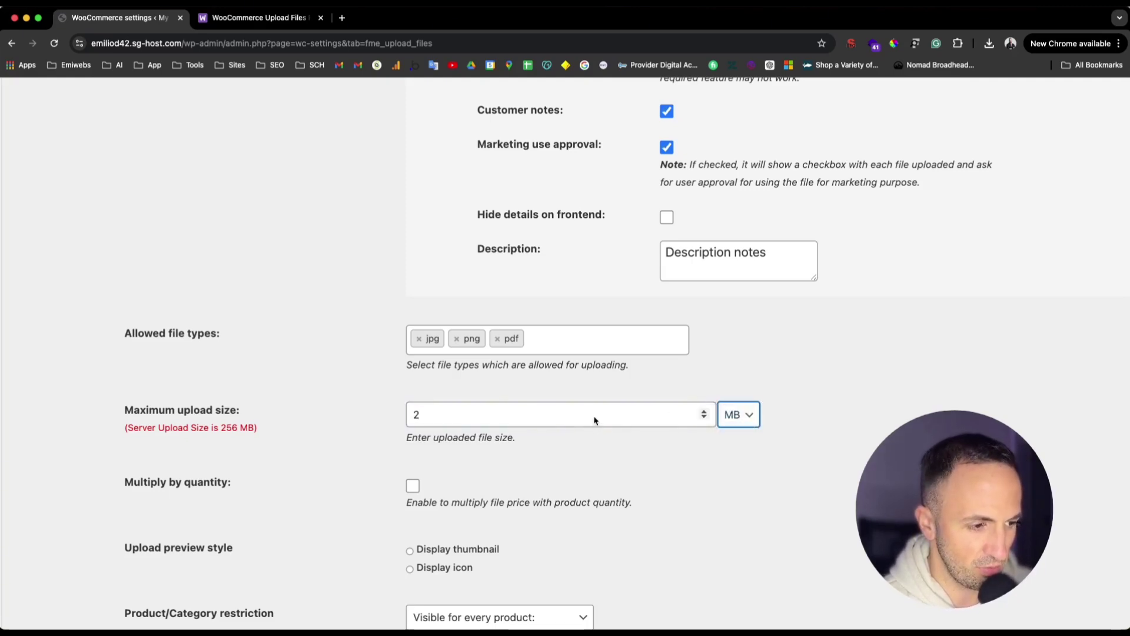
double_click(459, 406)
text(1)
click(849, 370)
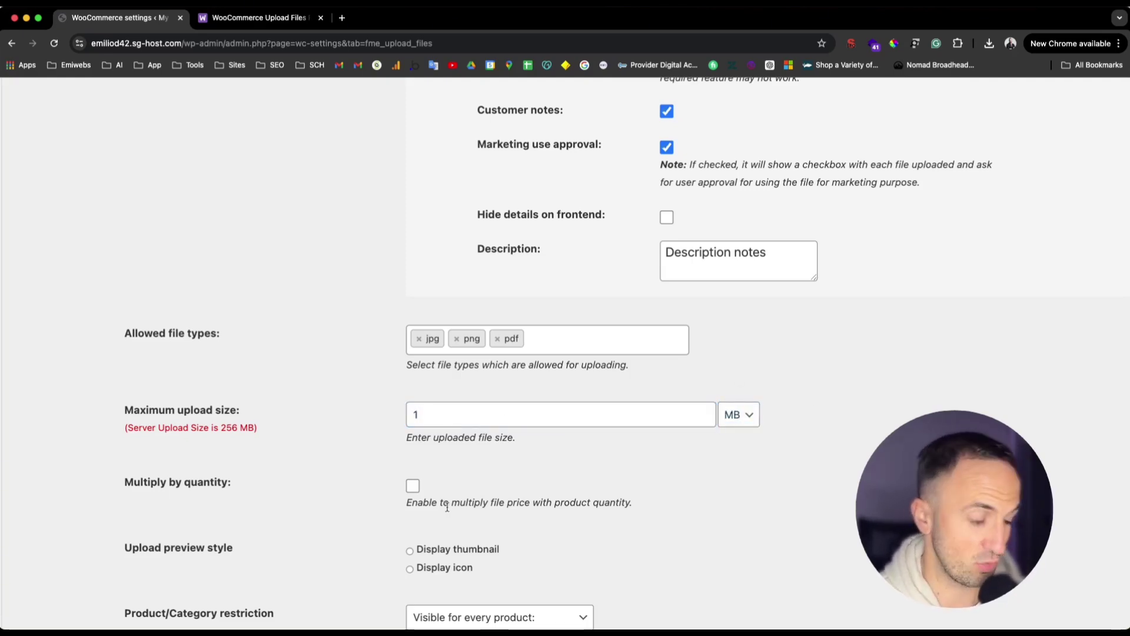
scroll(461, 483, down, 2)
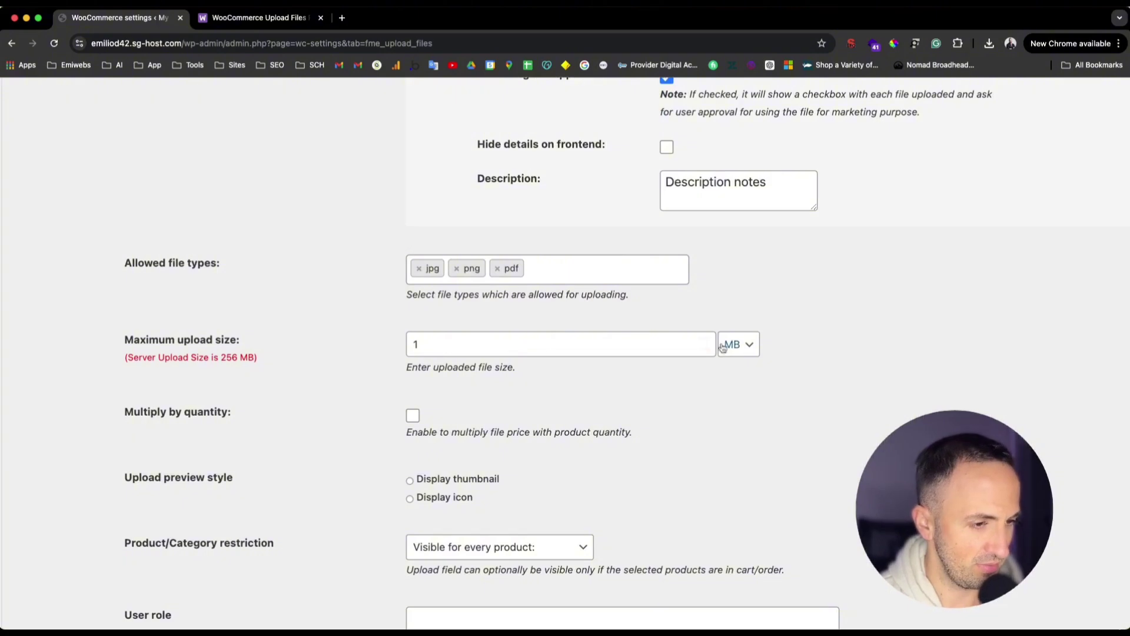
drag(452, 347, 415, 343)
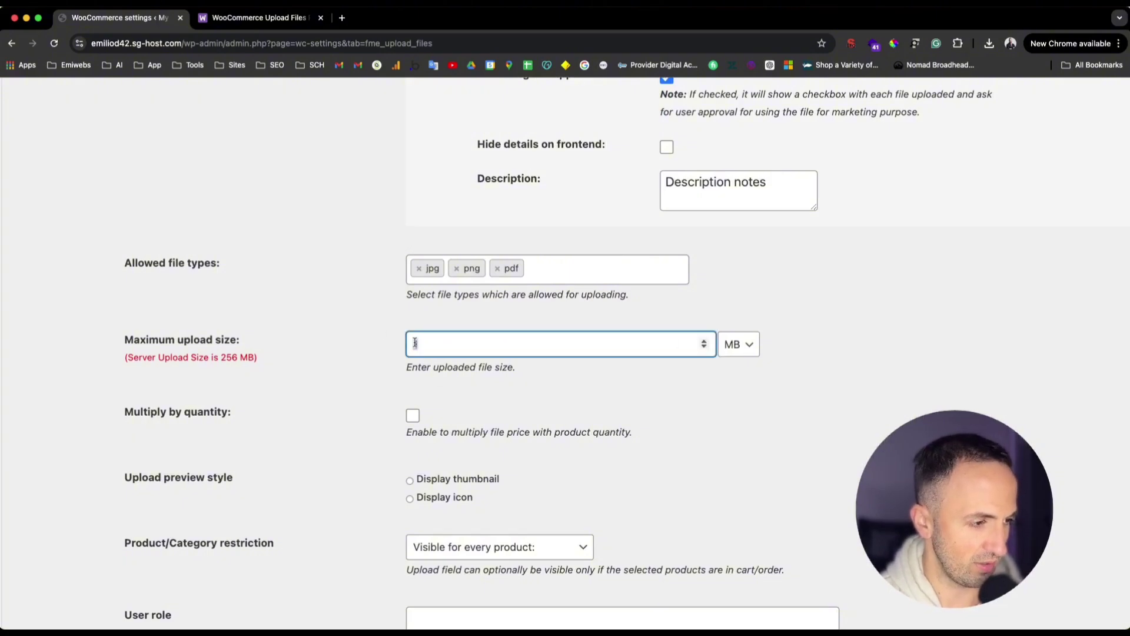
click(203, 451)
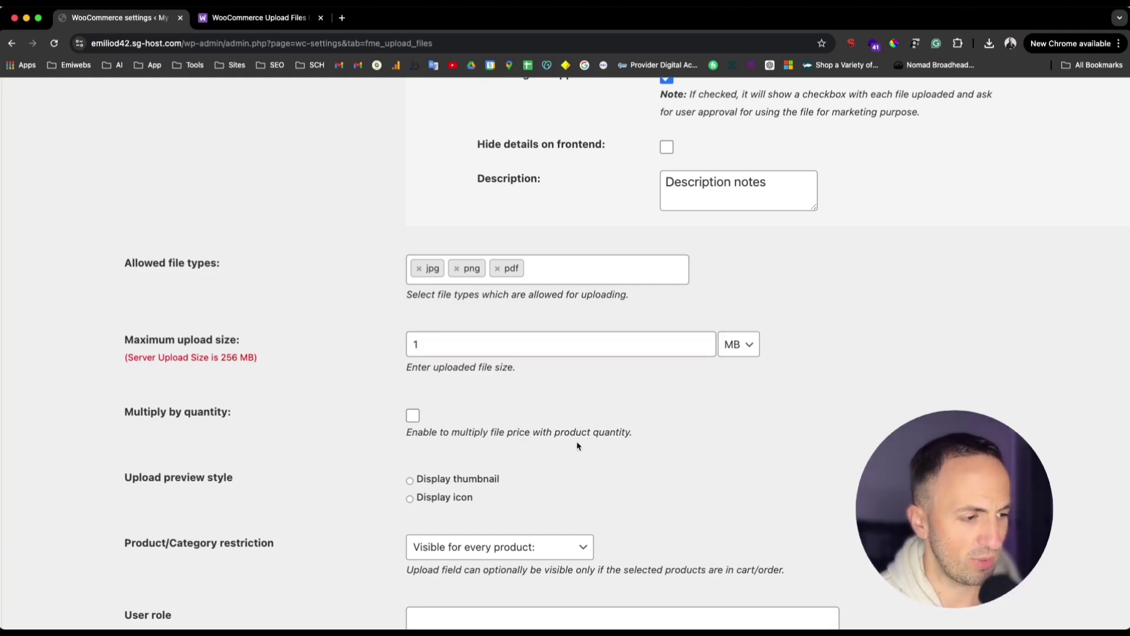
Choose Display icon as the upload preview style.
scroll(419, 521, down, 2)
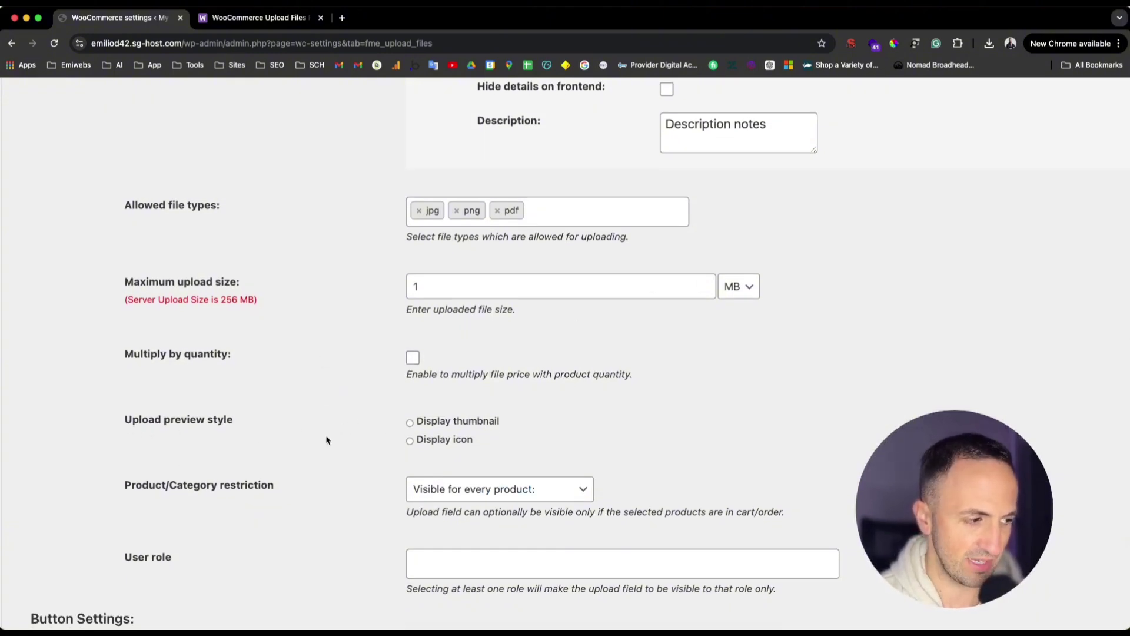
click(418, 445)
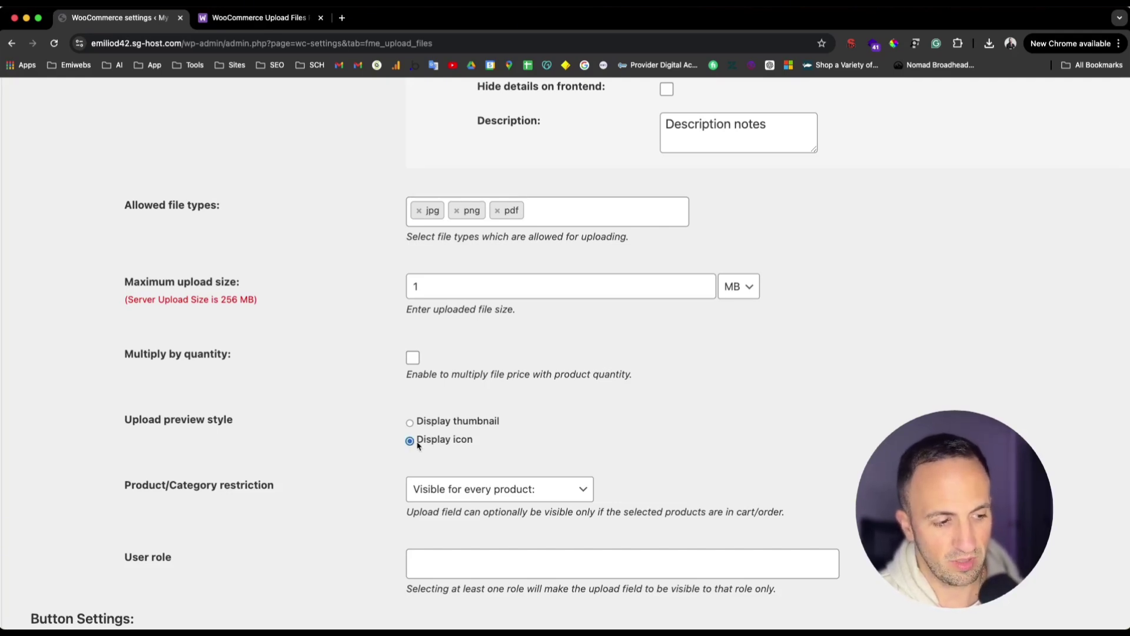
scroll(418, 446, down, 1)
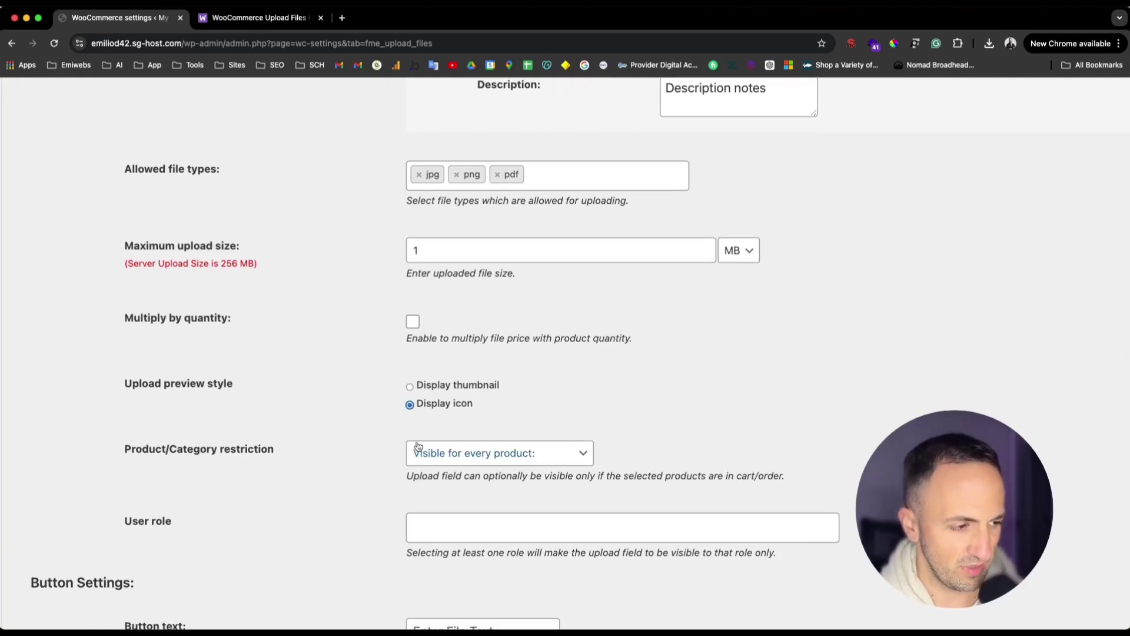
scroll(418, 446, down, 2)
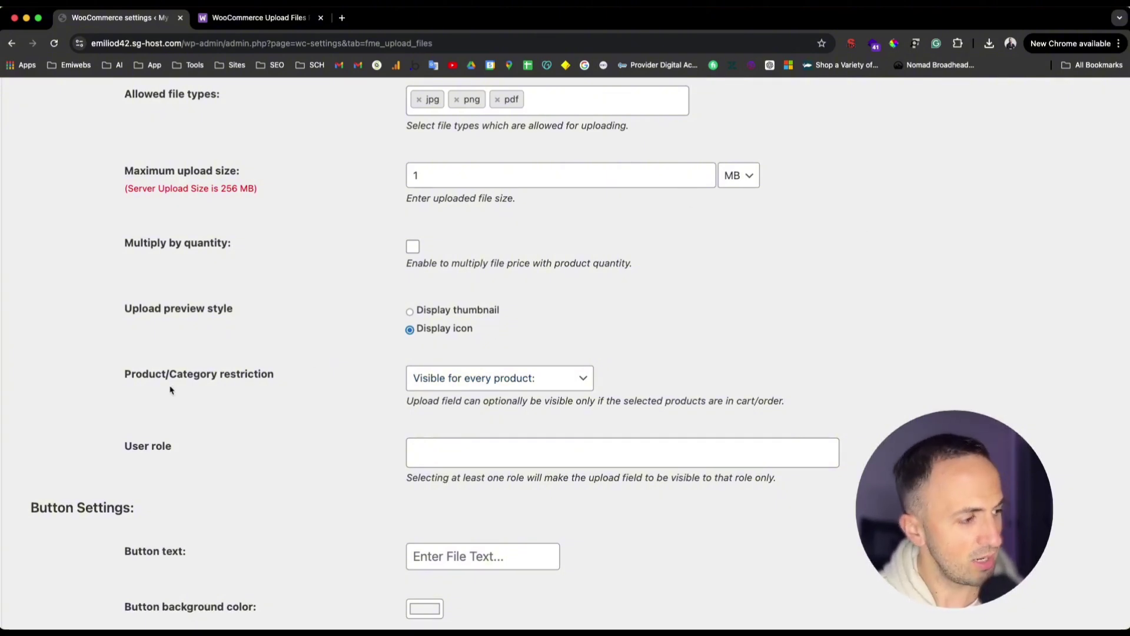
click(476, 385)
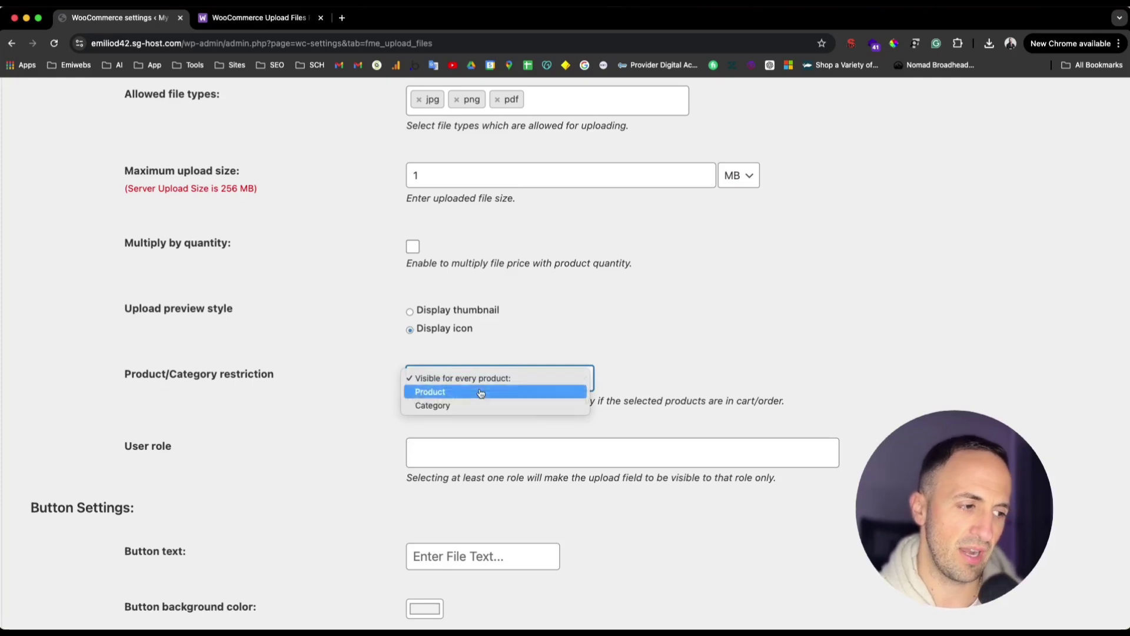
click(480, 392)
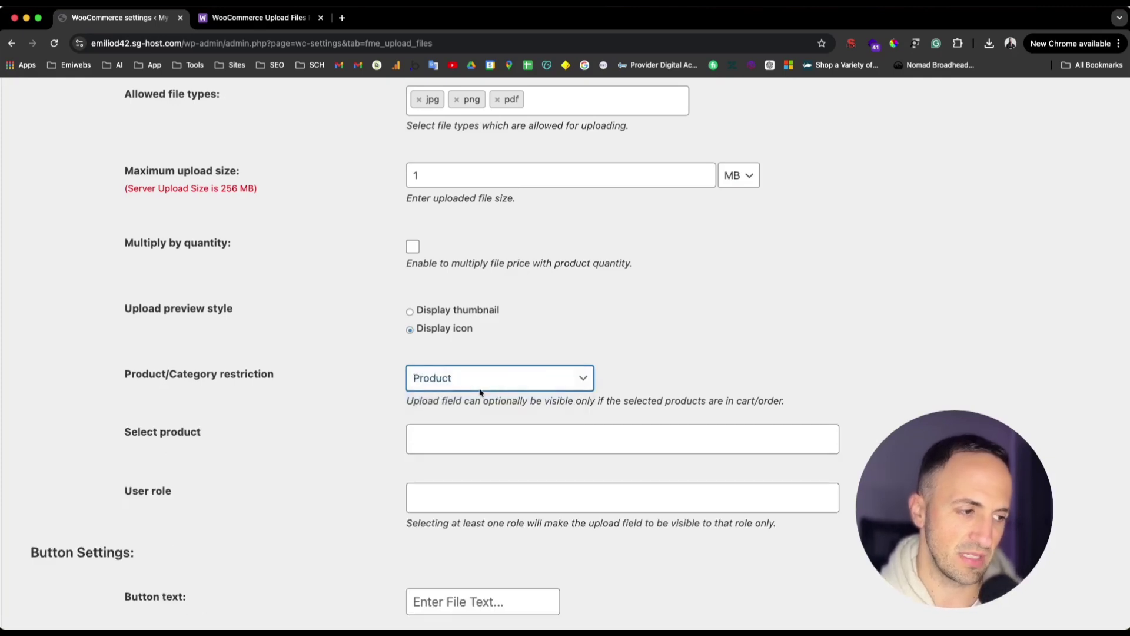
click(462, 439)
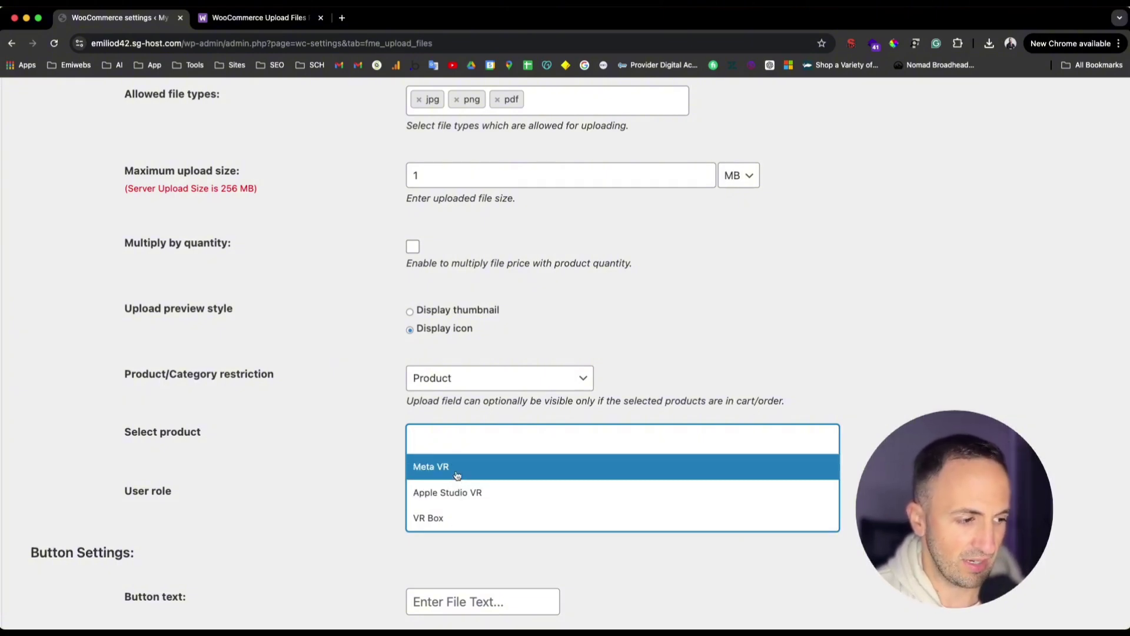
click(457, 472)
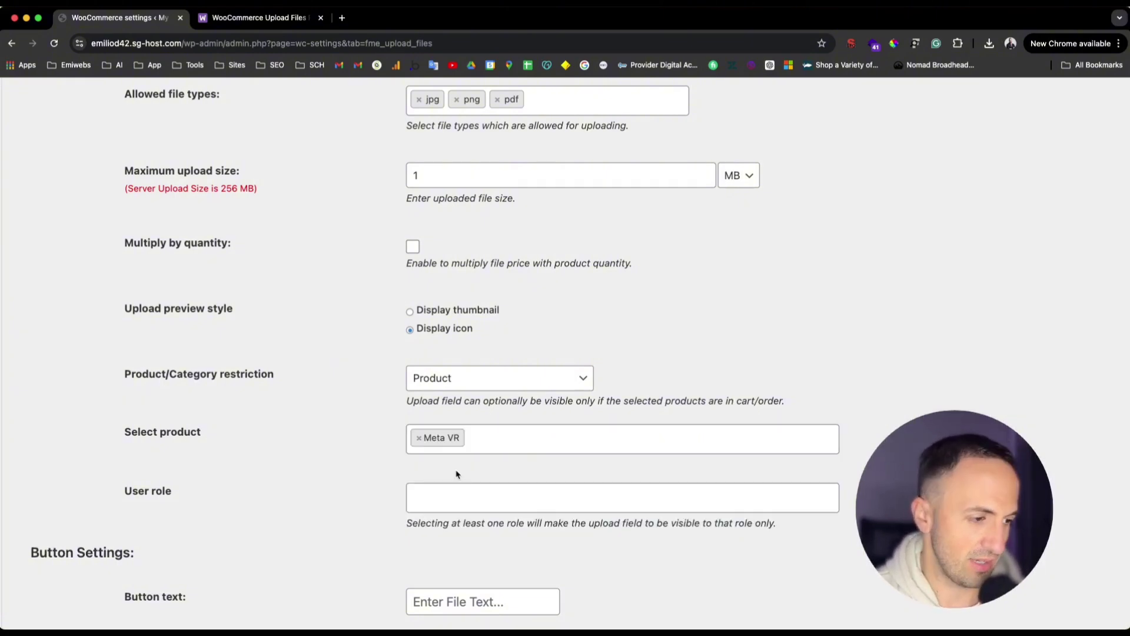
click(419, 439)
click(538, 381)
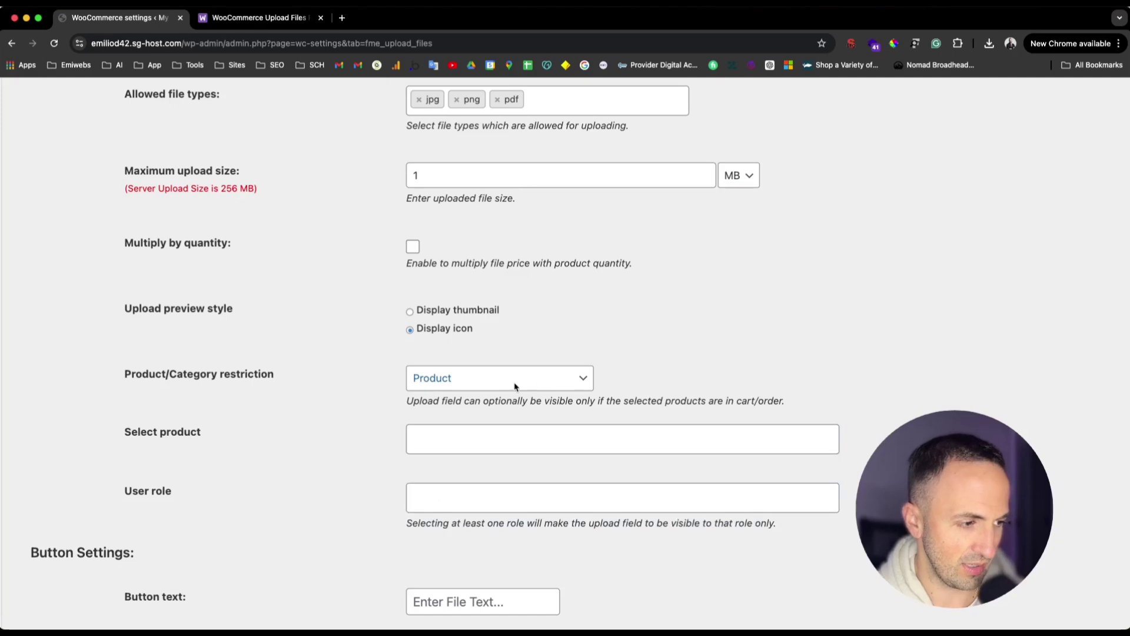
click(512, 386)
click(491, 365)
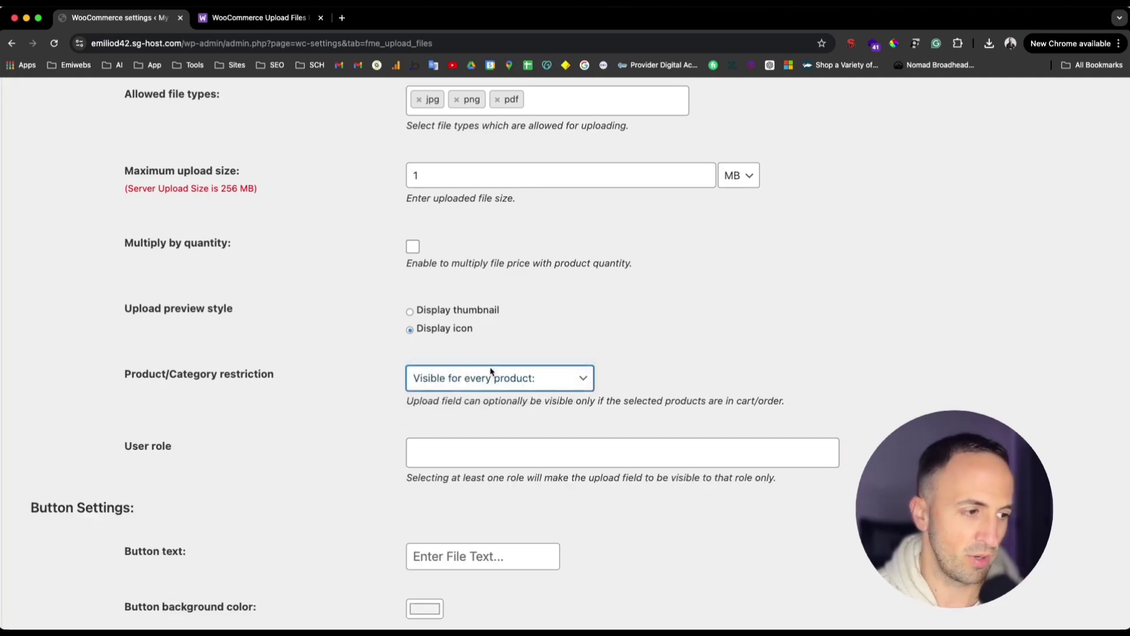
drag(113, 452, 185, 446)
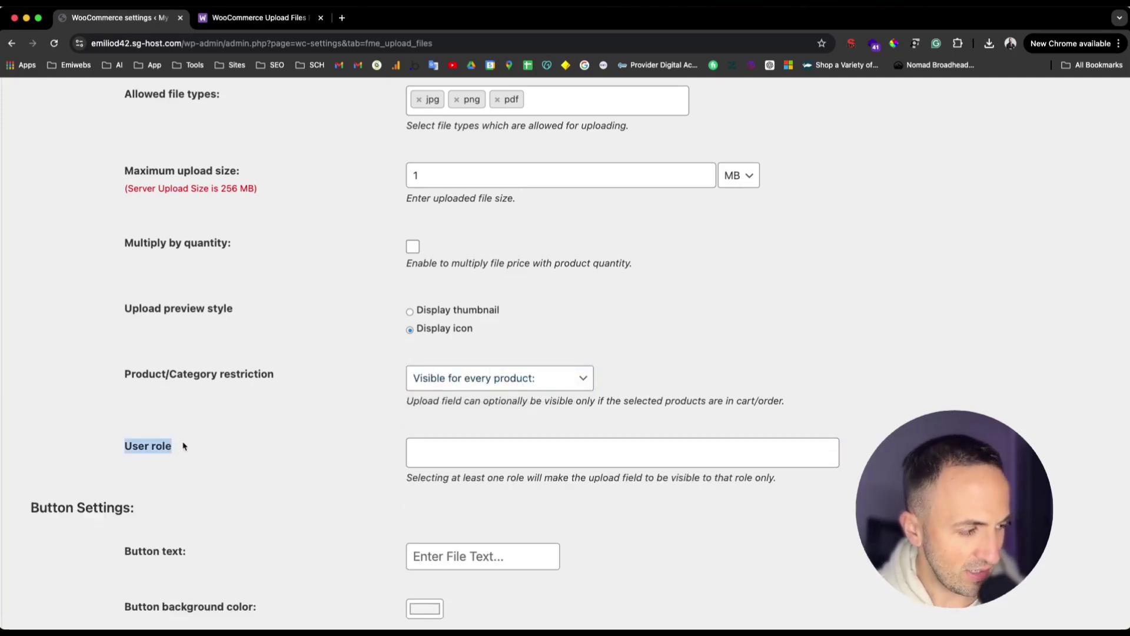
click(544, 443)
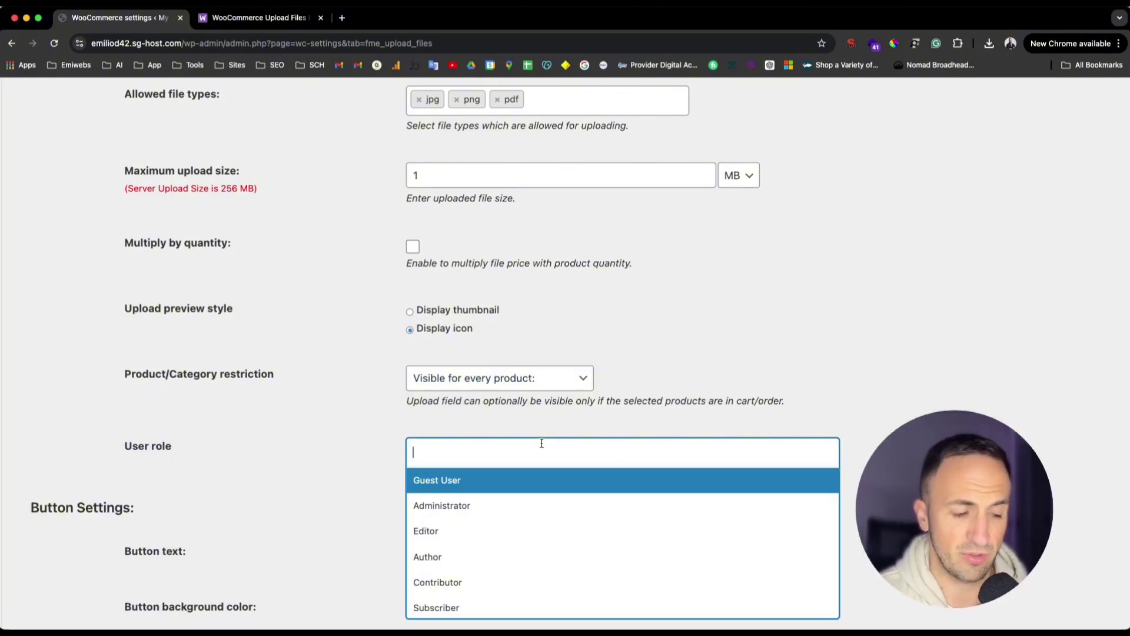
Add Guest User, Customer and Administrator to the rule's allowed user roles.
click(469, 488)
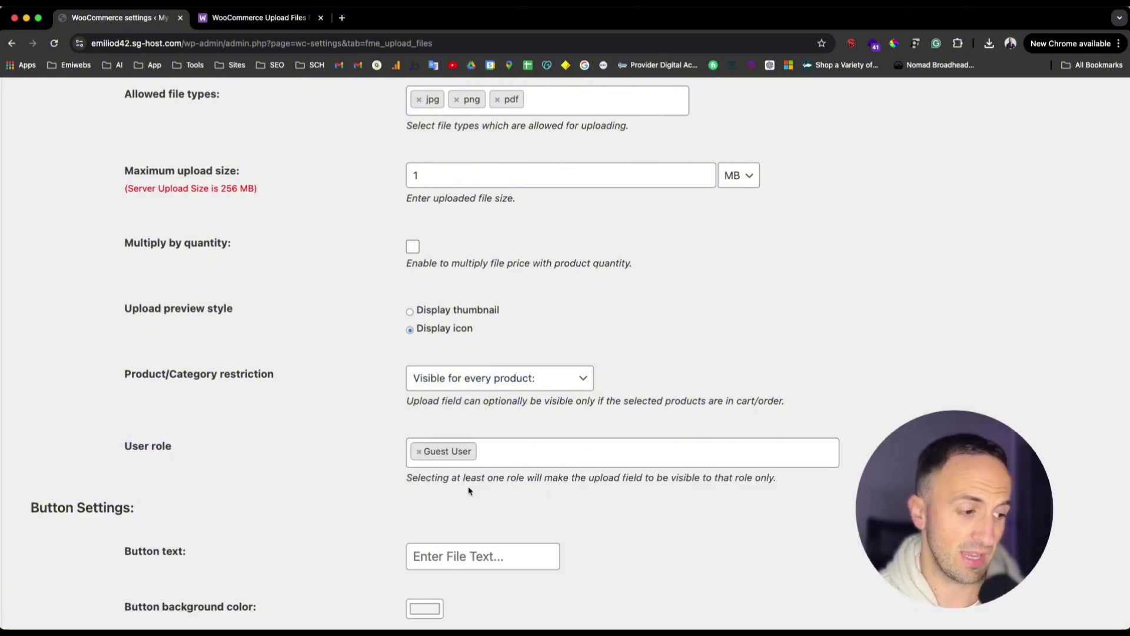
click(510, 449)
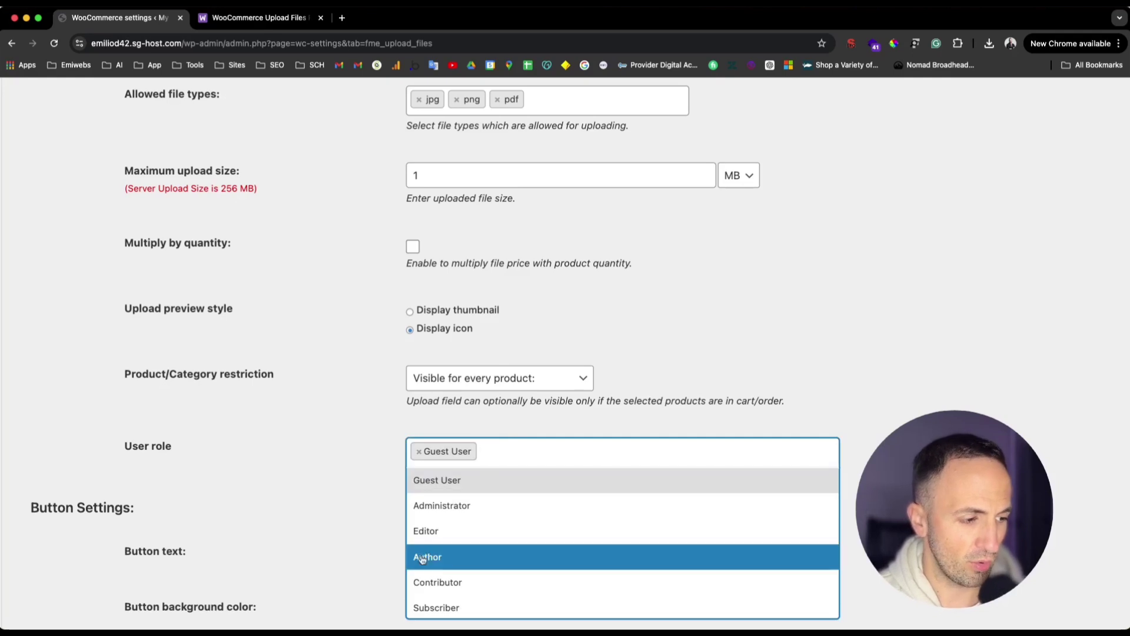
scroll(466, 577, down, 2)
click(465, 578)
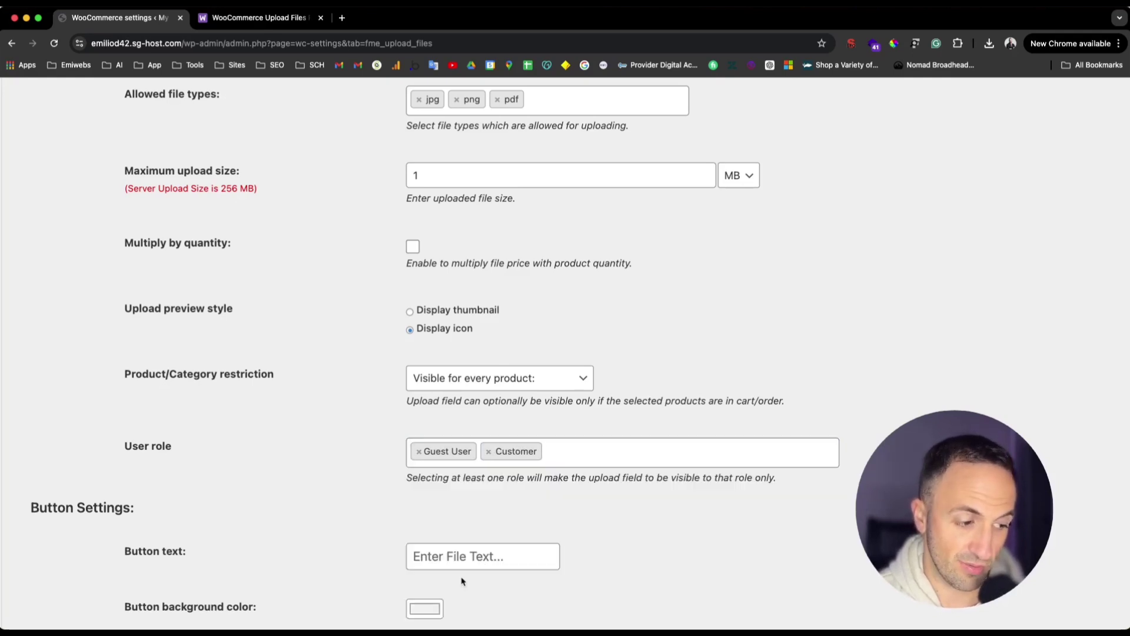
click(584, 459)
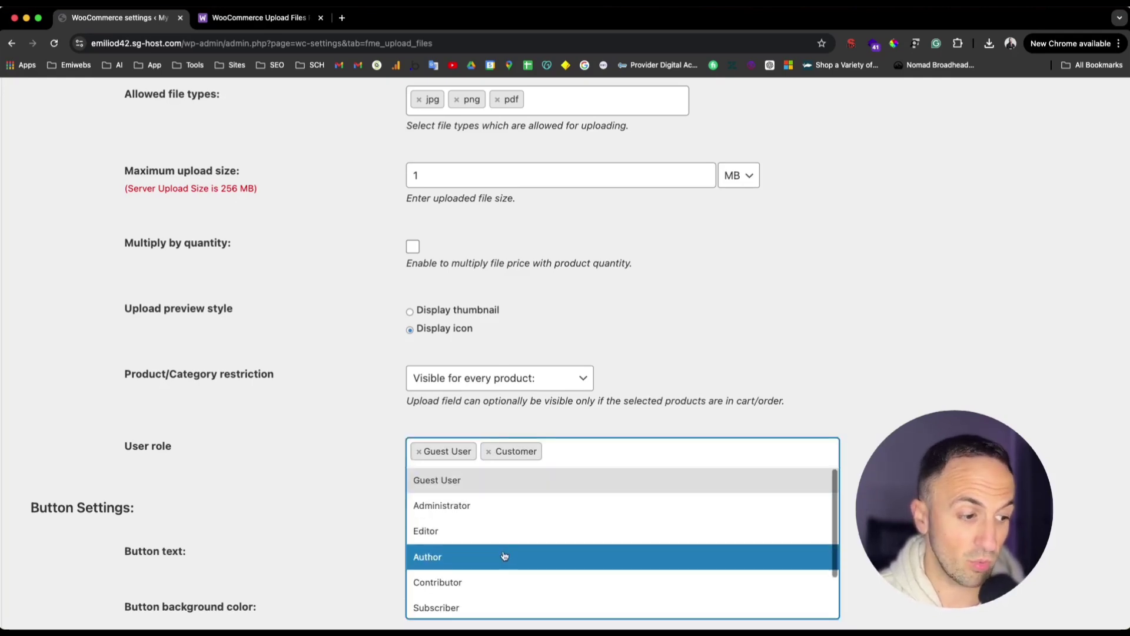
click(509, 504)
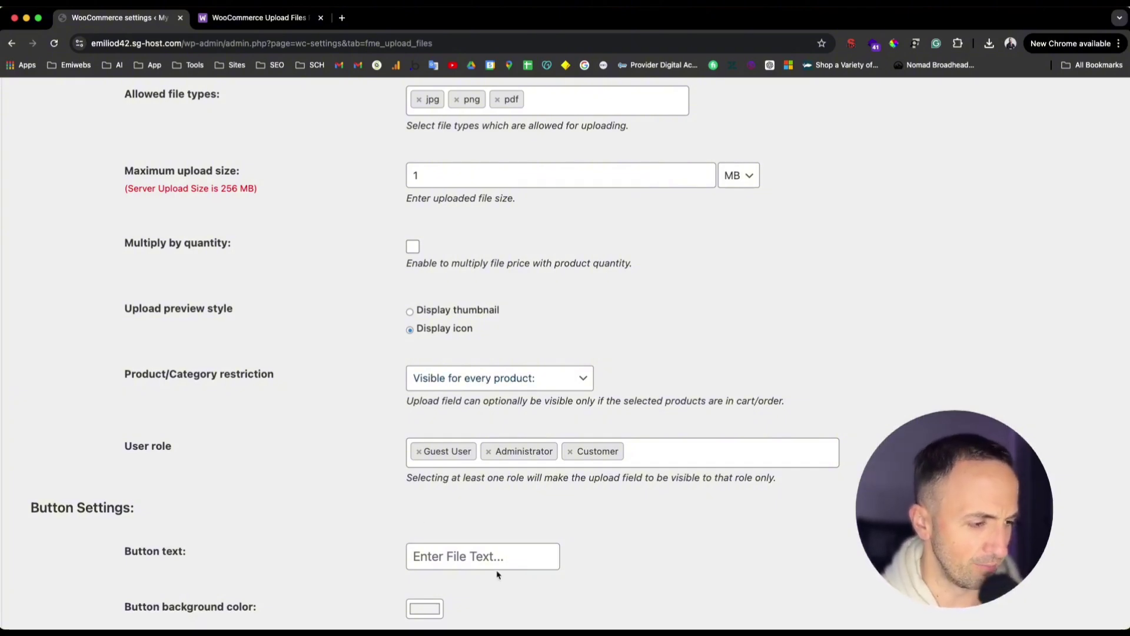
scroll(314, 451, down, 3)
drag(119, 340, 165, 339)
scroll(203, 414, down, 3)
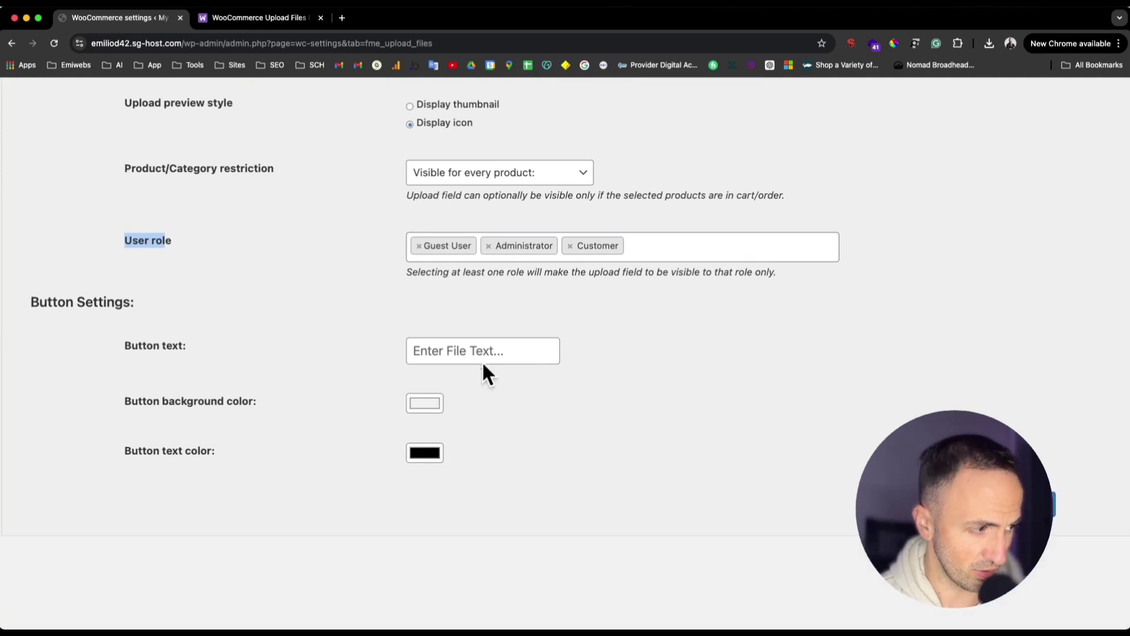
Set the upload button text to 'Upload file'.
click(452, 345)
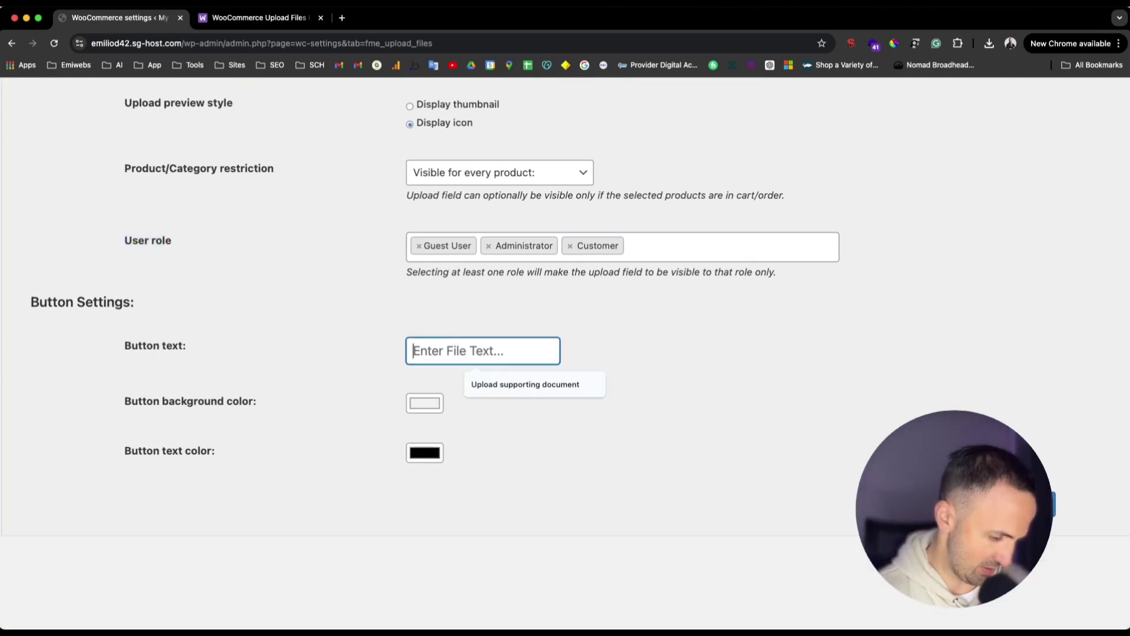
text(Upload s)
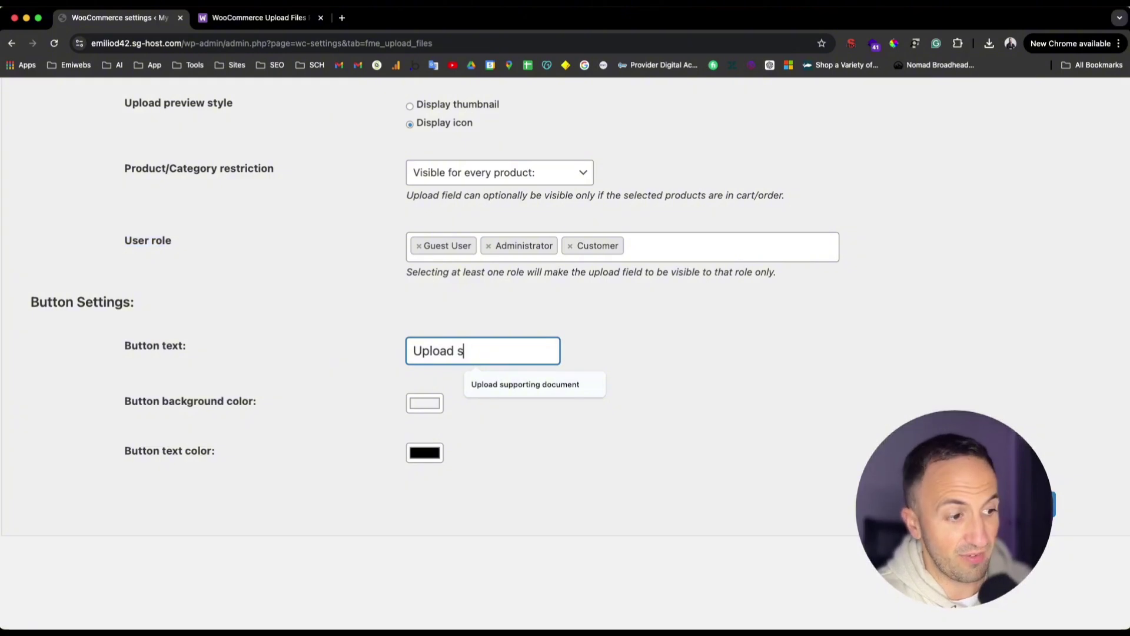
key(BackSpace)
text(file)
key(Tab)
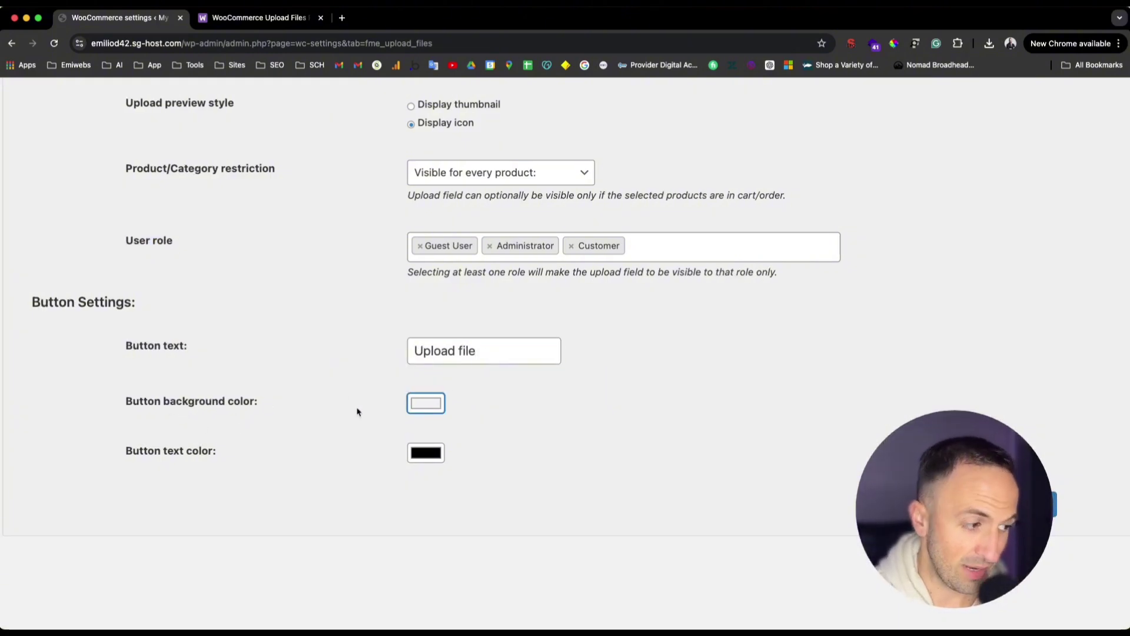
Give the button a black background and white text, then save the rule.
click(433, 414)
click(439, 510)
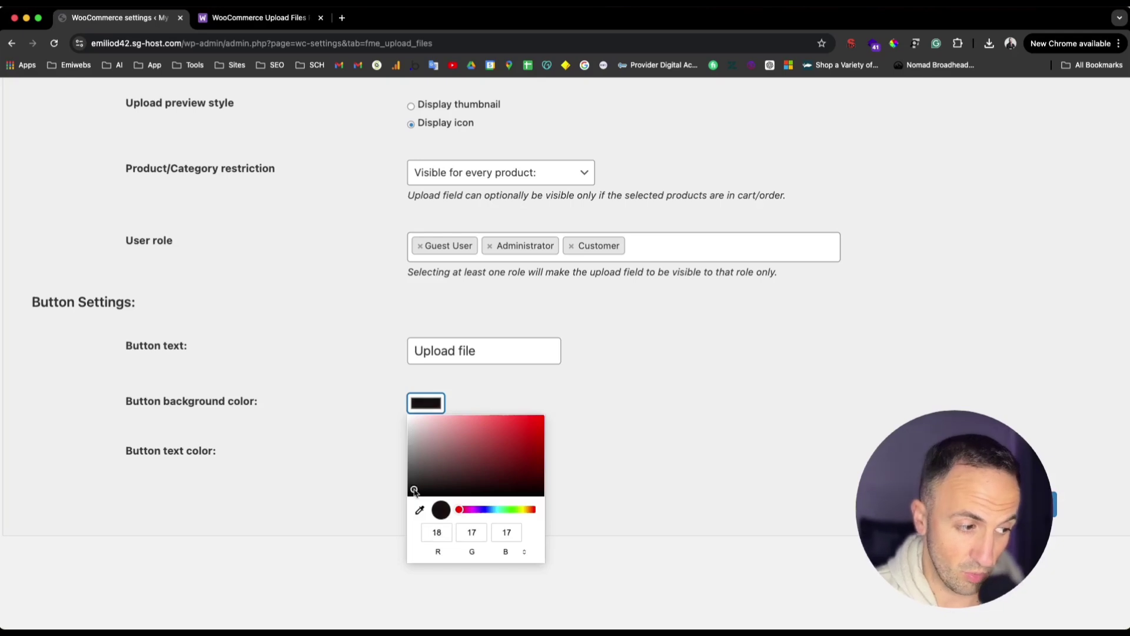
click(359, 502)
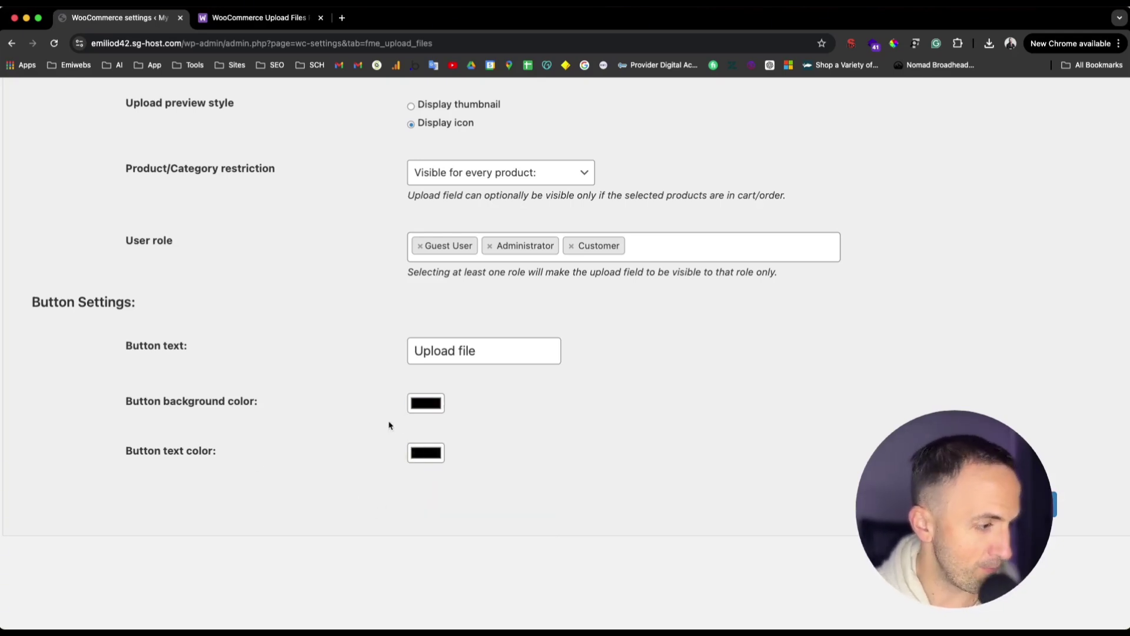
click(425, 453)
drag(454, 532, 368, 454)
click(370, 455)
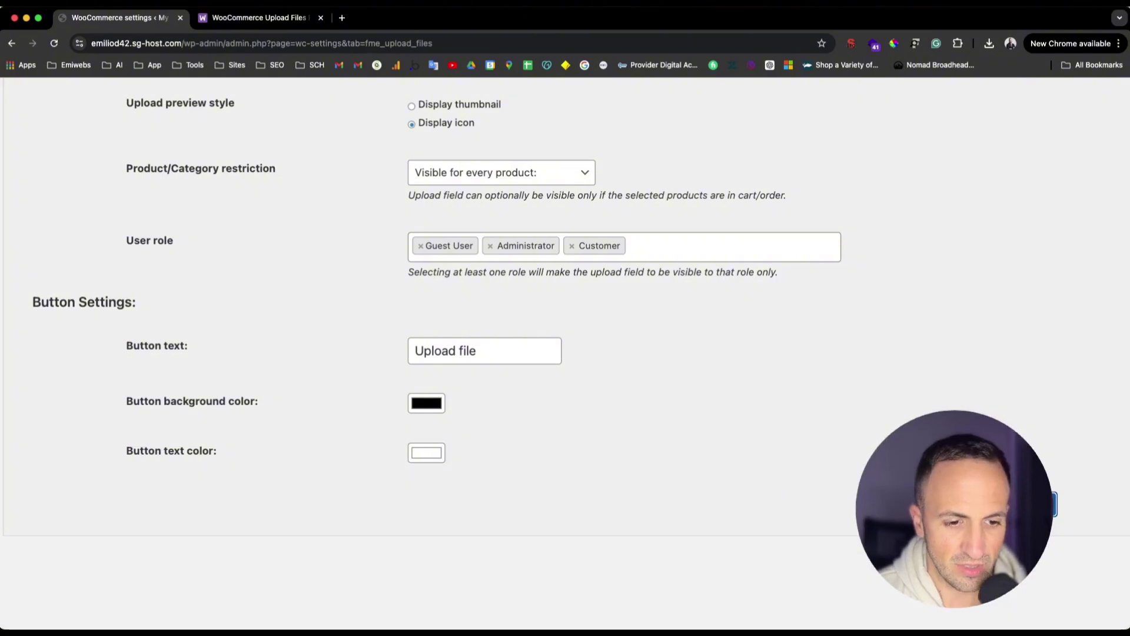
click(1054, 504)
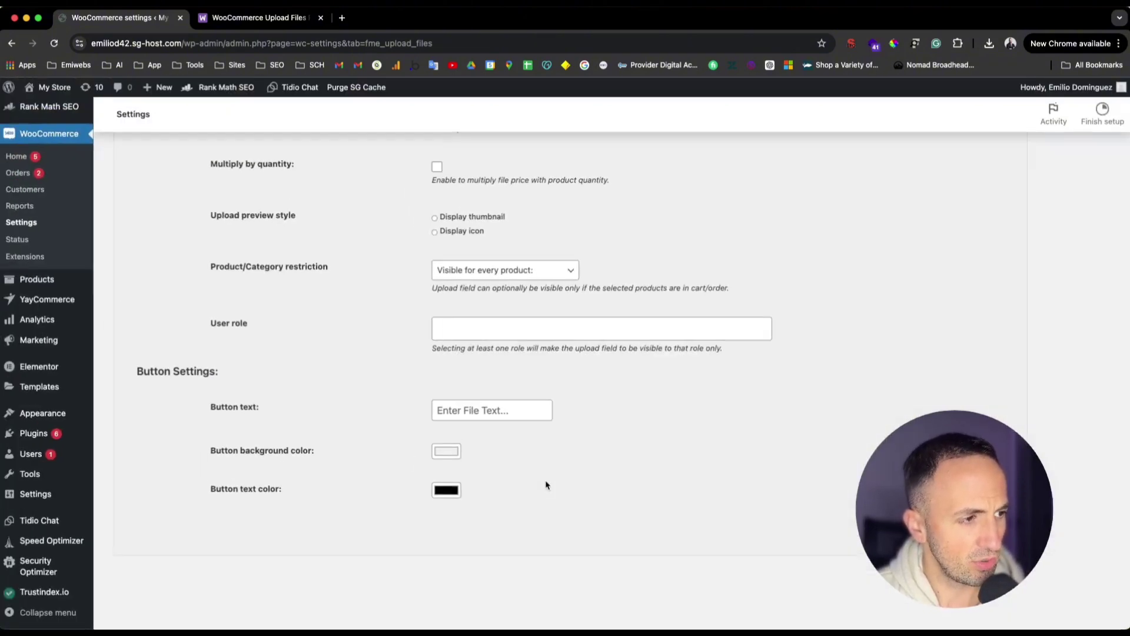
Confirm Rule1 appears under Manage Rule and open the live site in a new tab.
scroll(545, 483, up, 15)
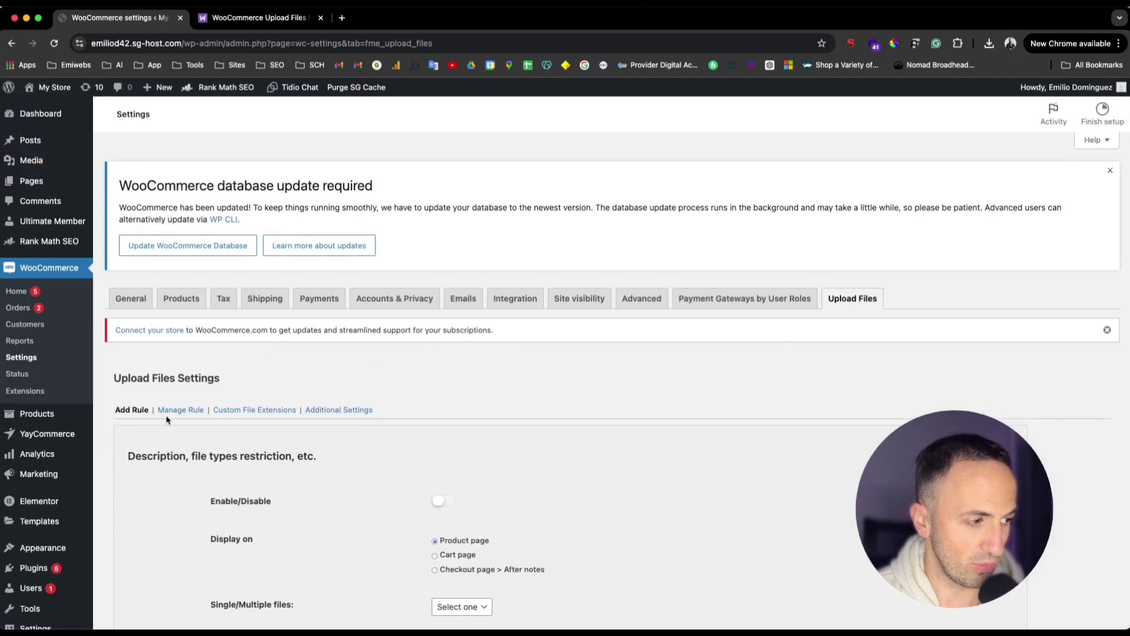
click(189, 415)
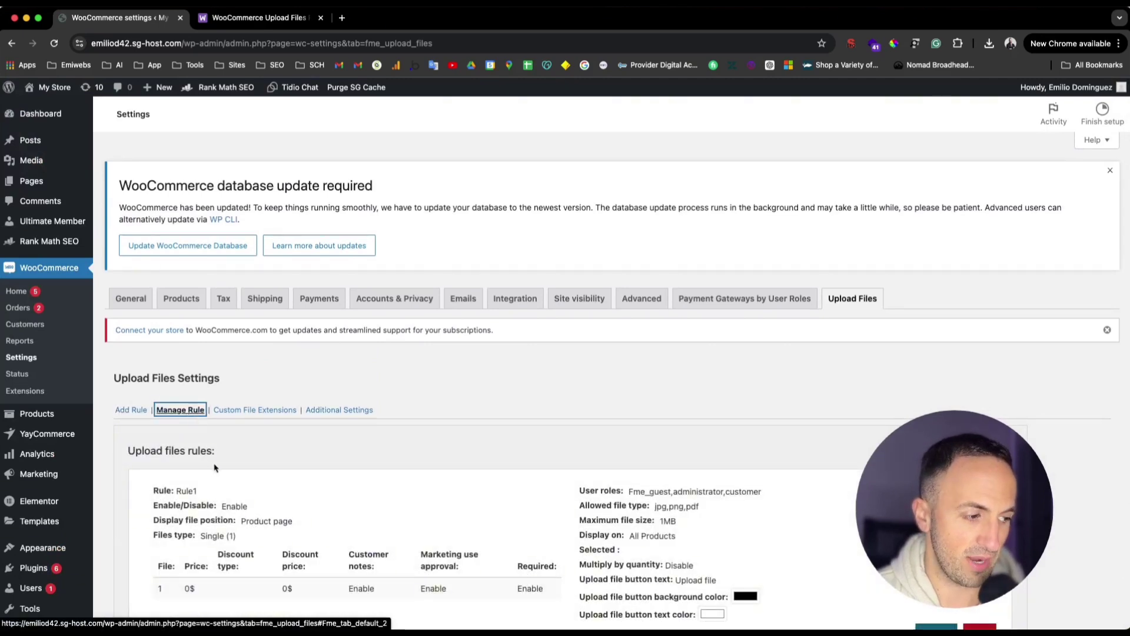
scroll(339, 441, down, 3)
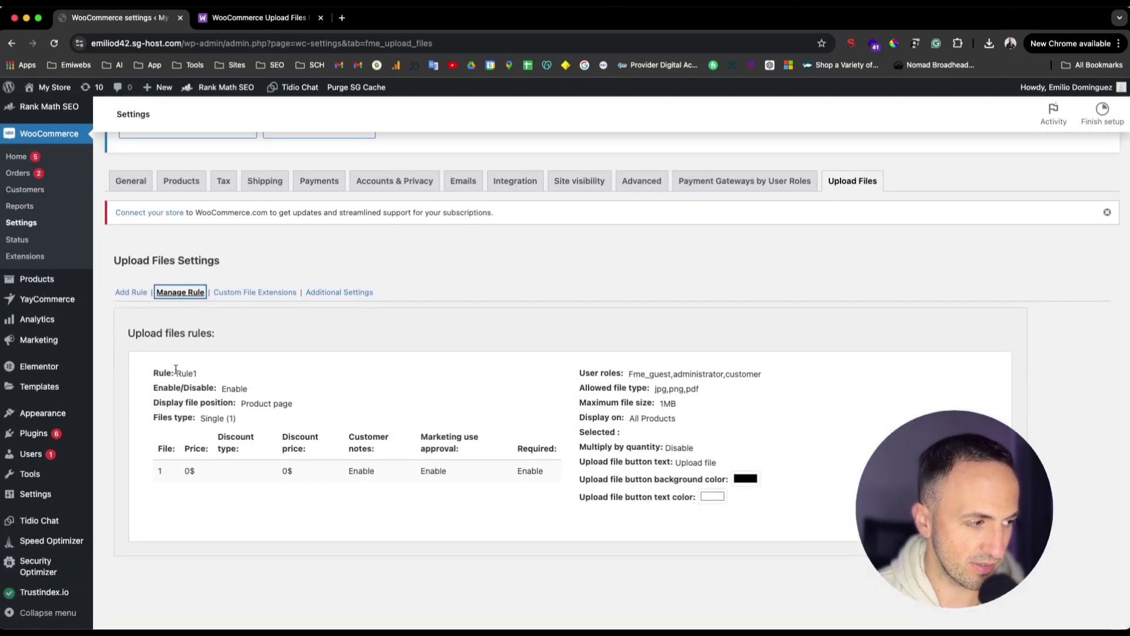
drag(156, 374, 230, 380)
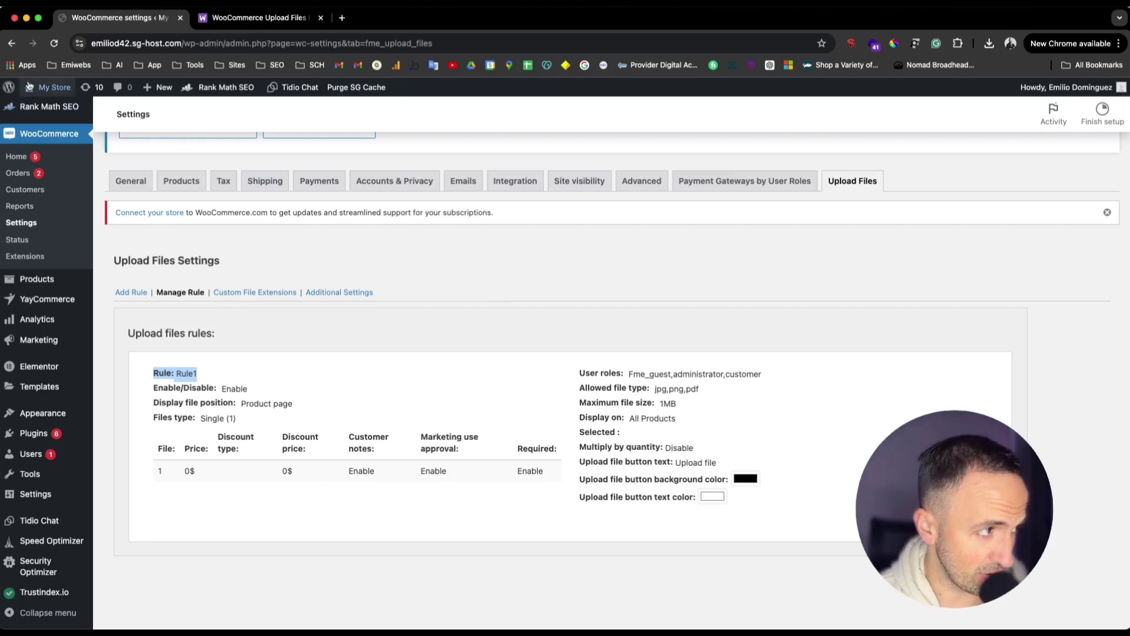
right_click(46, 106)
click(56, 108)
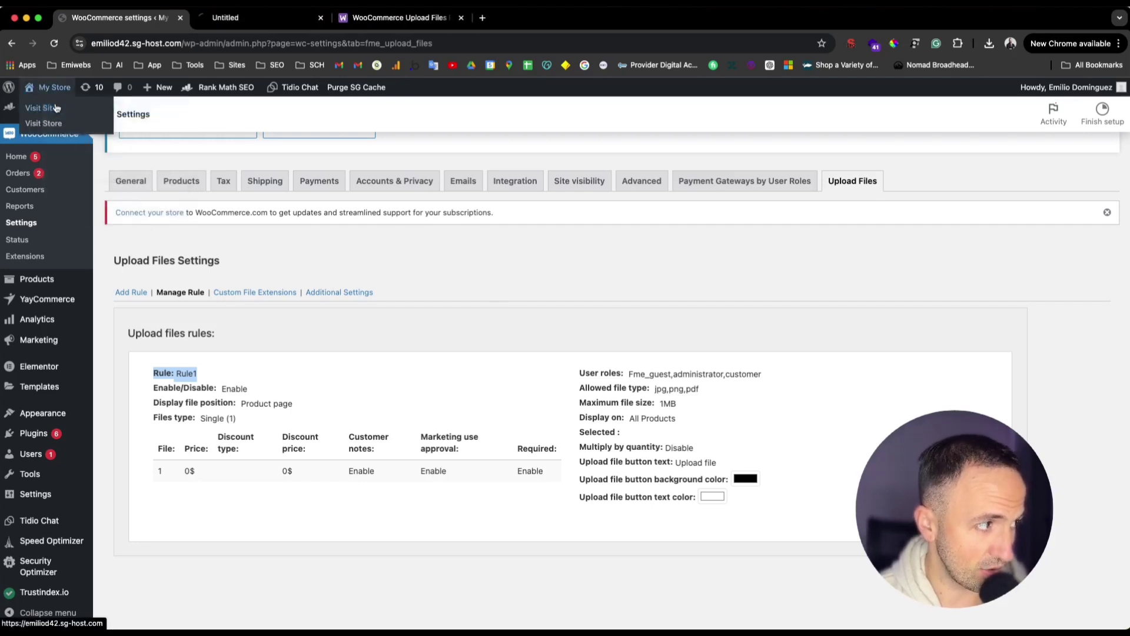
In the storefront tab, go to Shop and open the Meta VR product page.
click(237, 17)
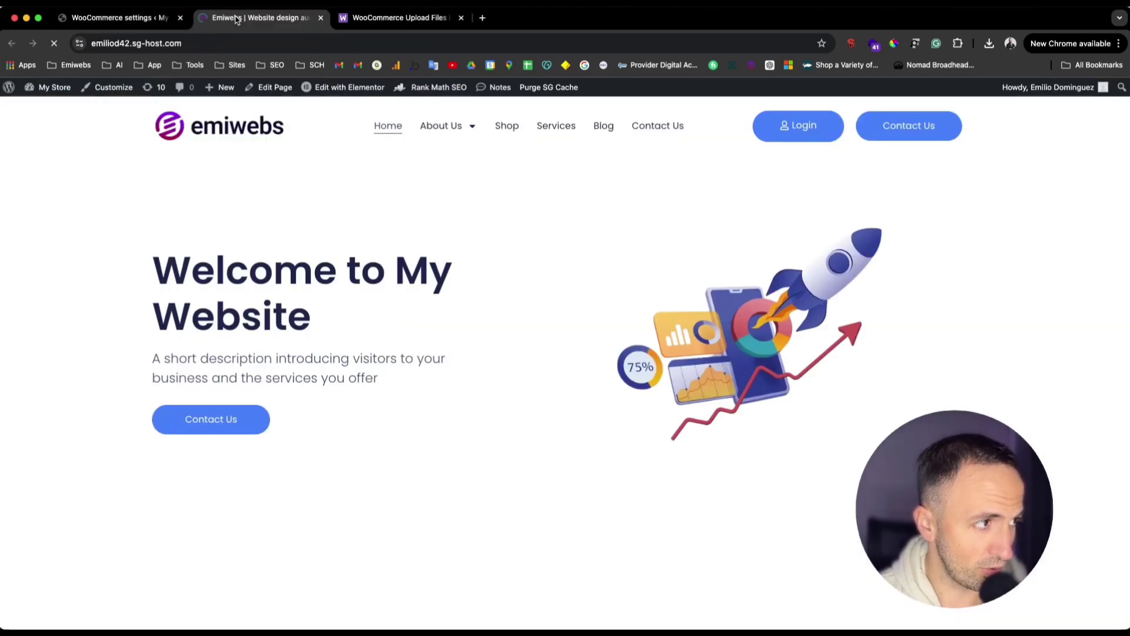
click(505, 131)
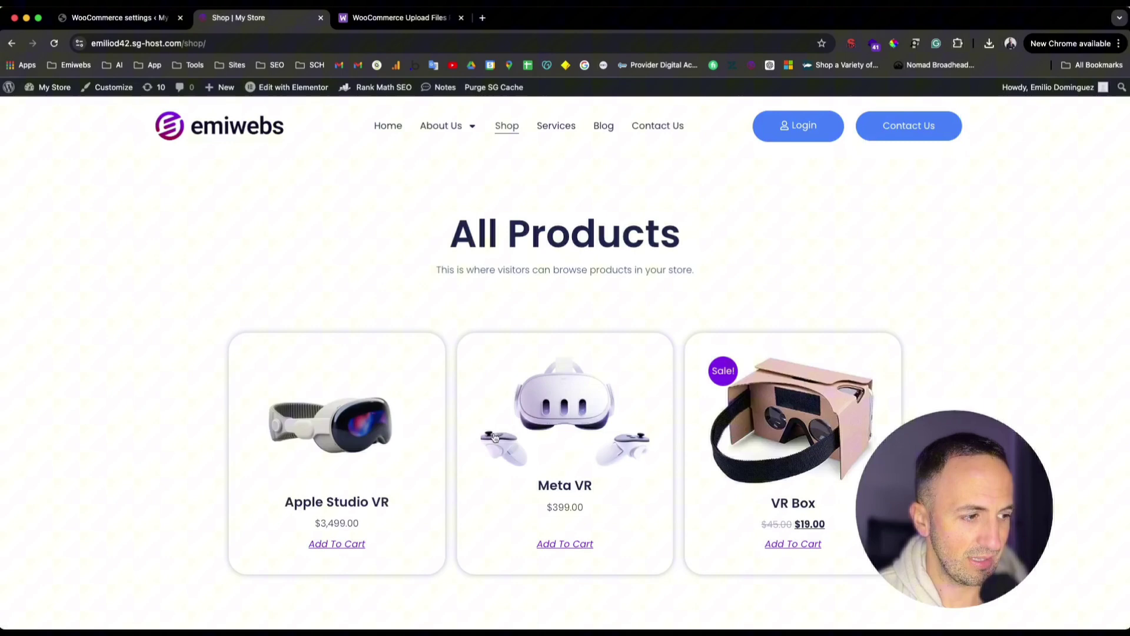
click(586, 417)
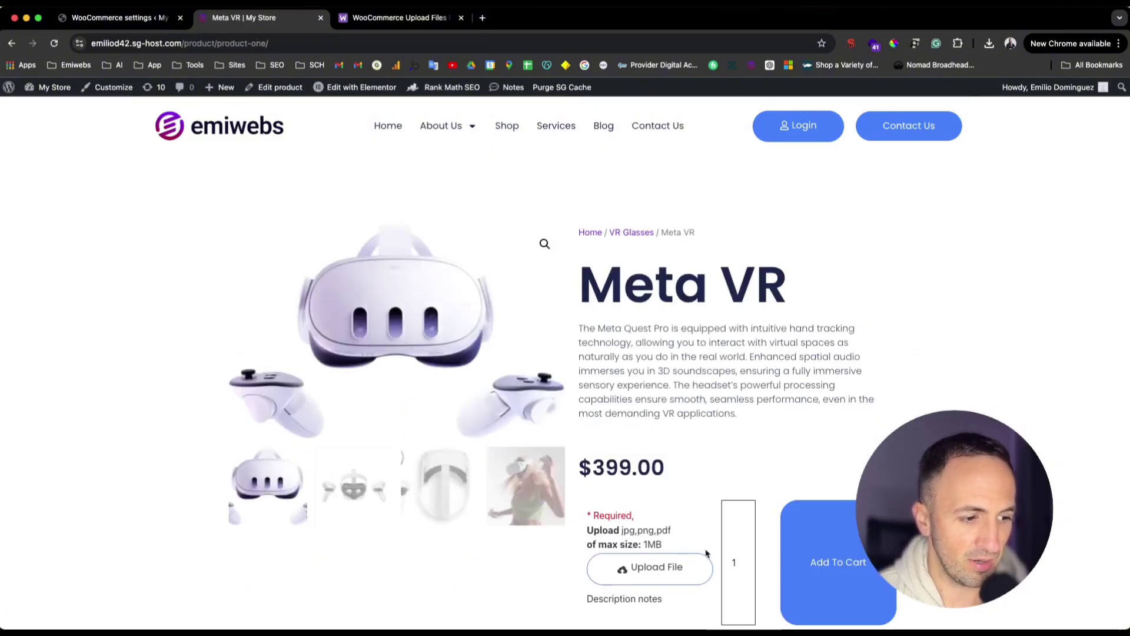
scroll(624, 471, down, 2)
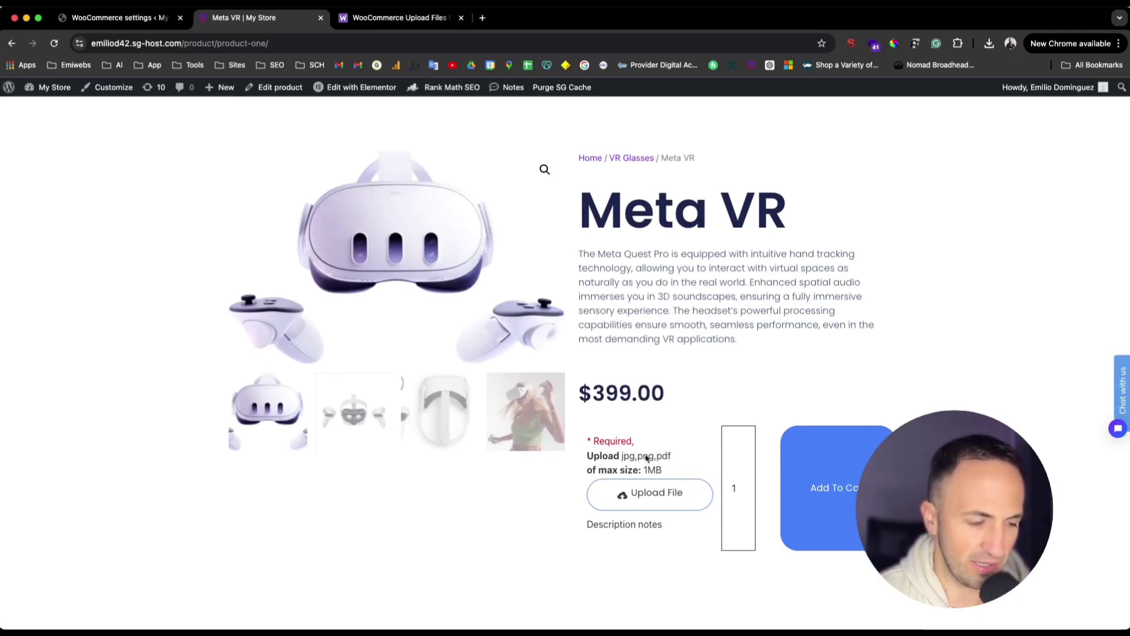
Set the Add To Cart widget layout to Stacked, update the template and preview it.
mouse_move(353, 94)
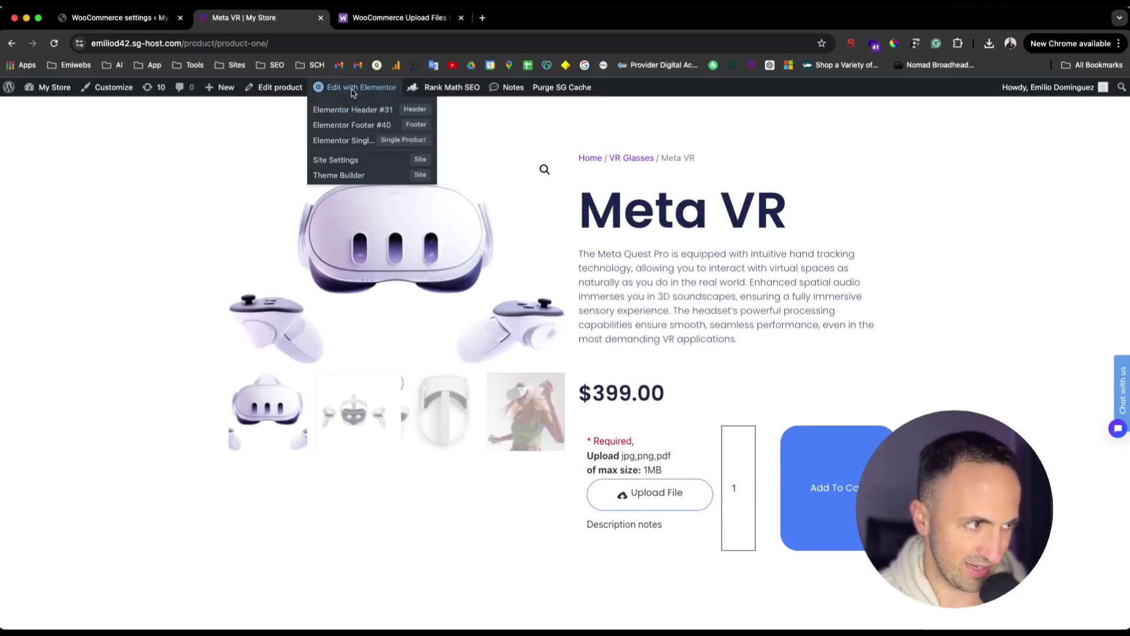
click(356, 140)
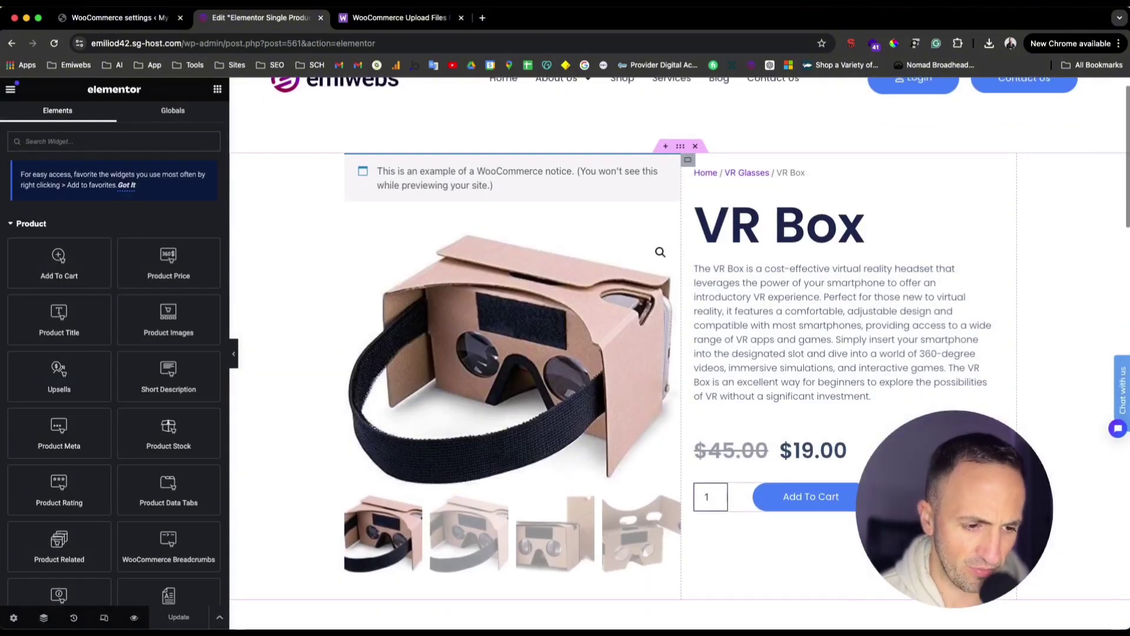
click(801, 498)
scroll(188, 190, up, 5)
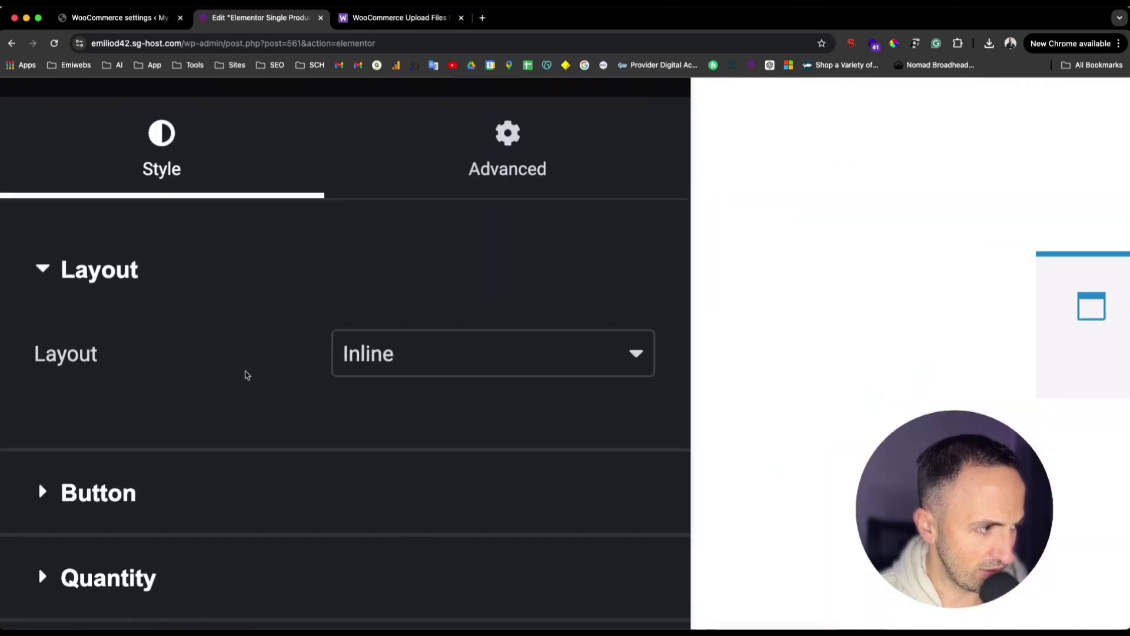
drag(12, 188, 64, 189)
click(126, 189)
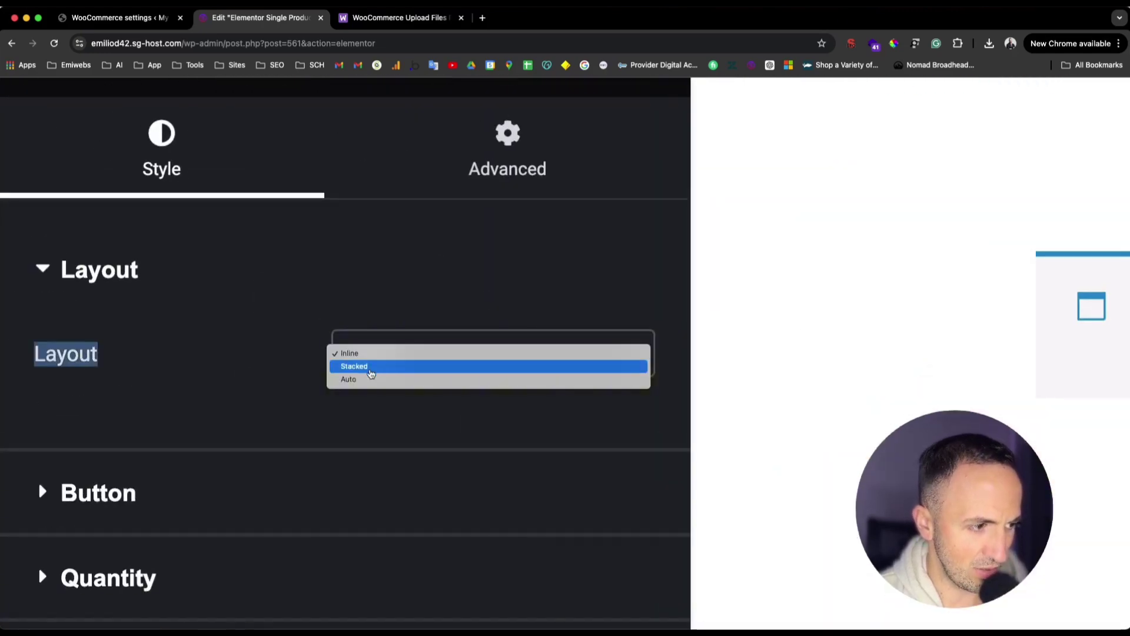
click(371, 366)
scroll(371, 374, down, 5)
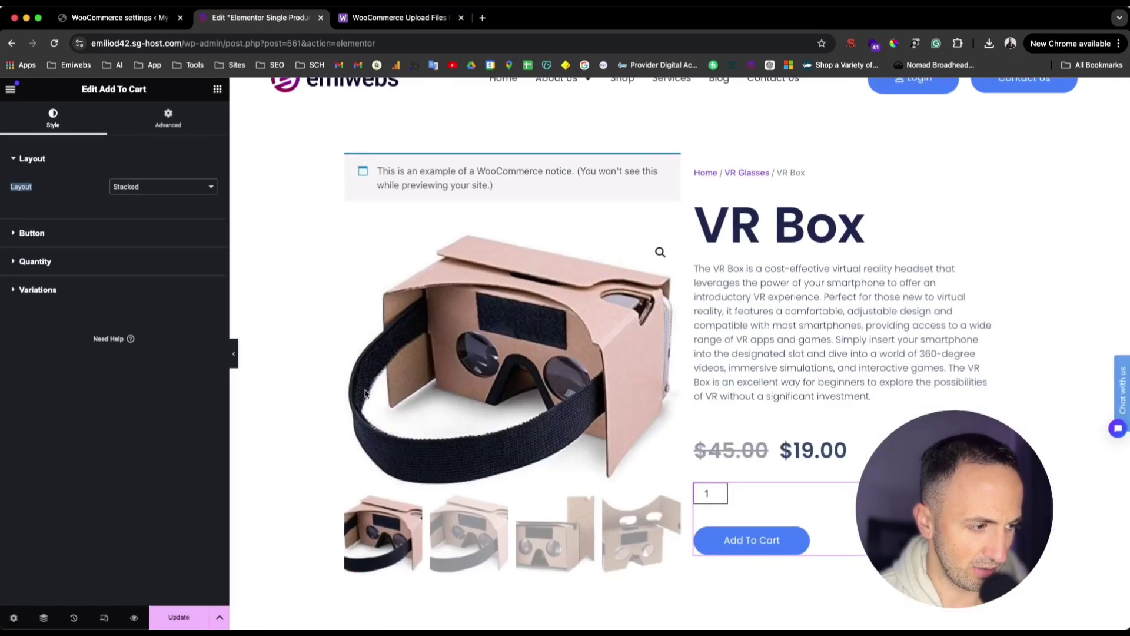
click(181, 618)
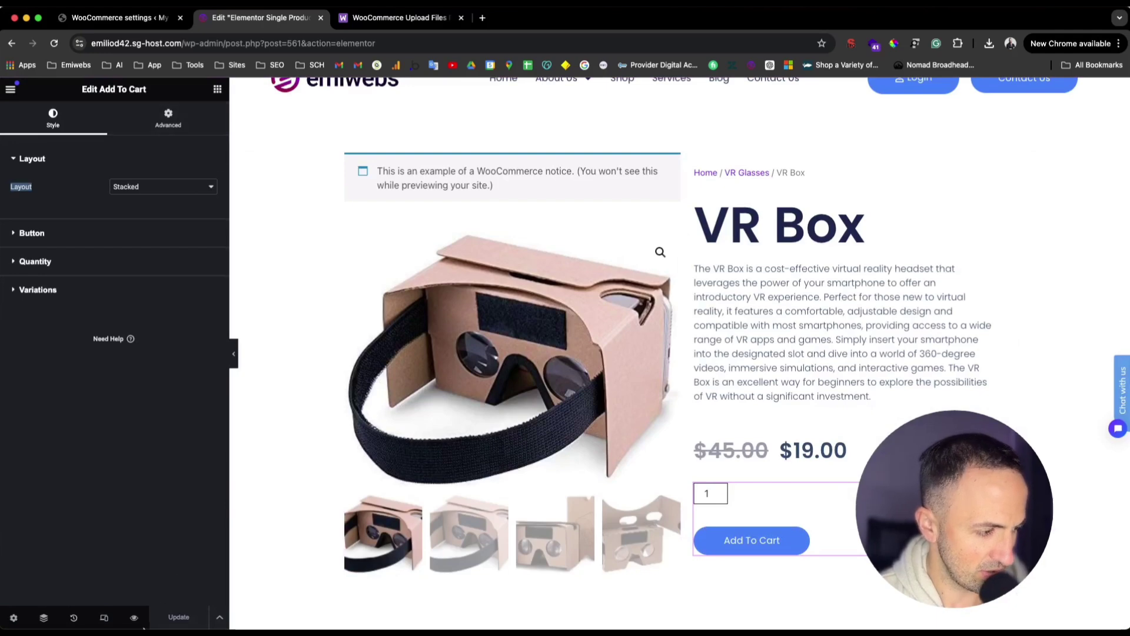
mouse_move(134, 617)
click(161, 588)
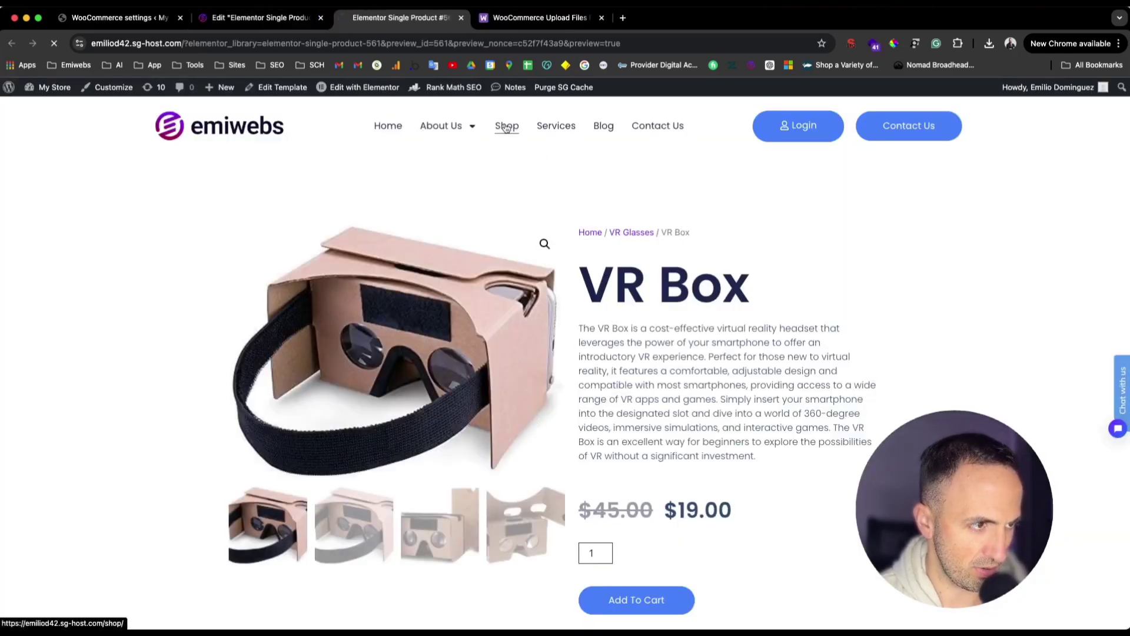
Open Meta VR from the Shop and test its Upload File button, cancelling the file dialog.
click(507, 126)
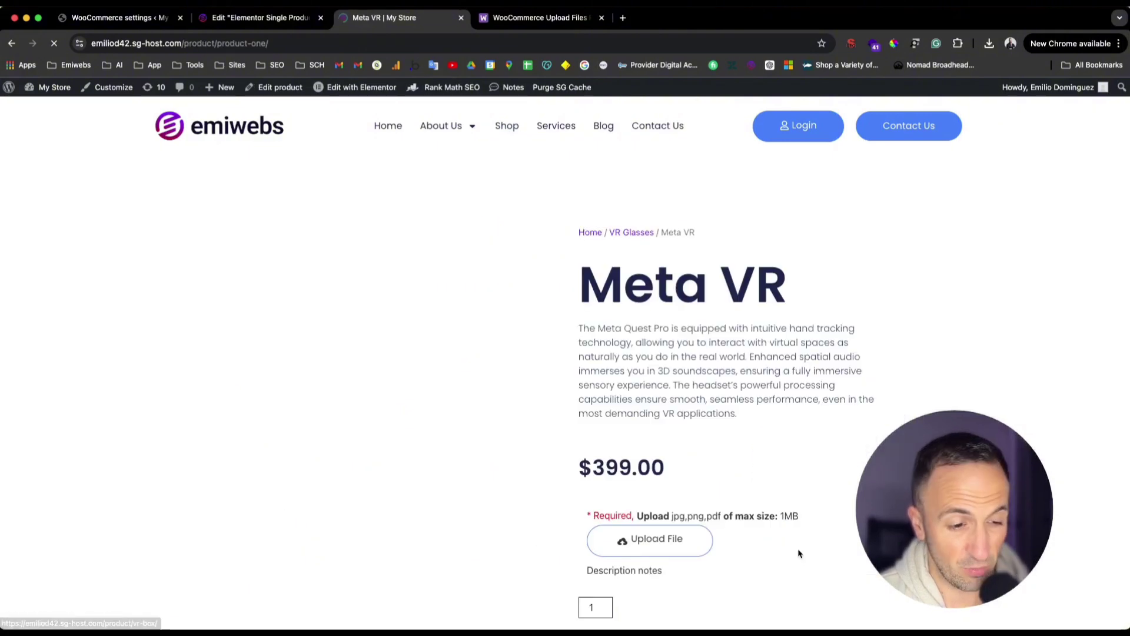
scroll(702, 474, down, 3)
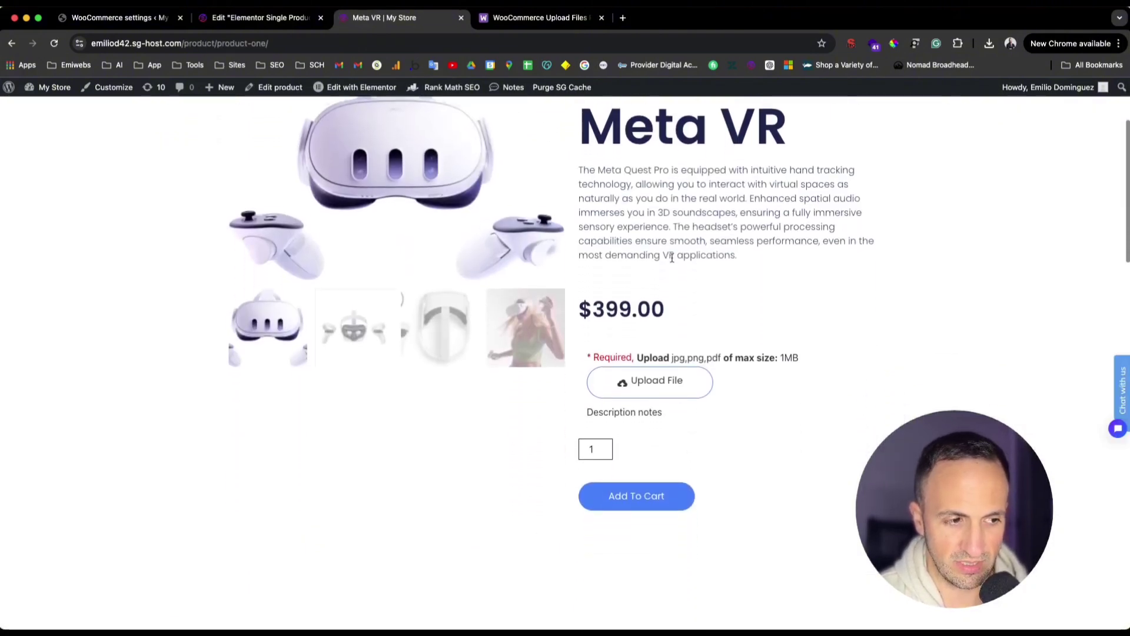
scroll(579, 179, up, 1)
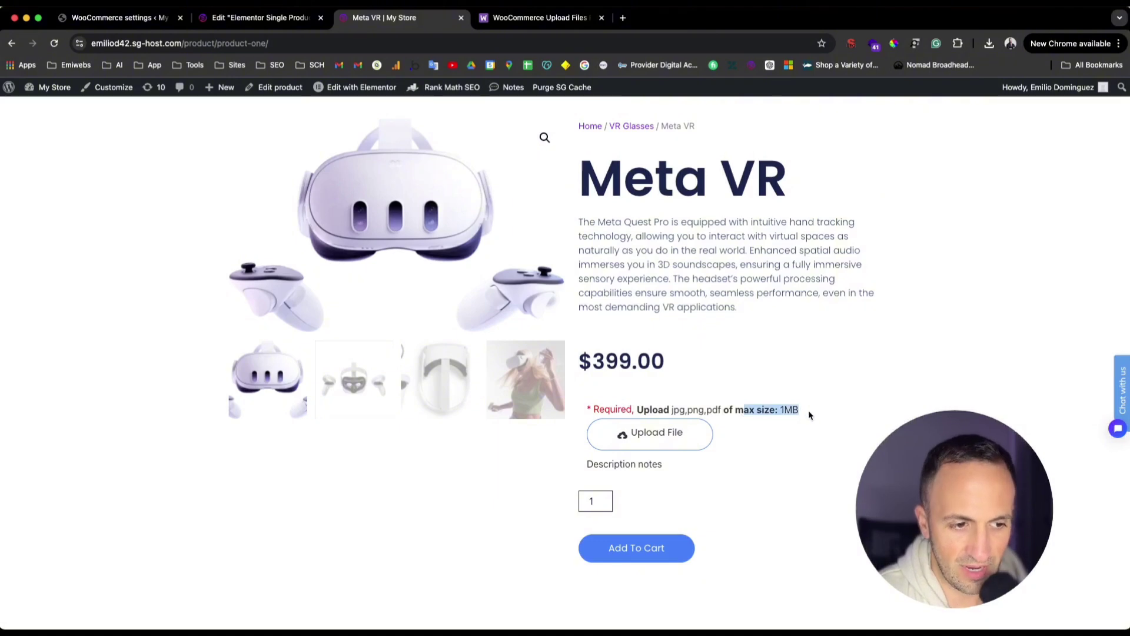
click(656, 439)
click(720, 428)
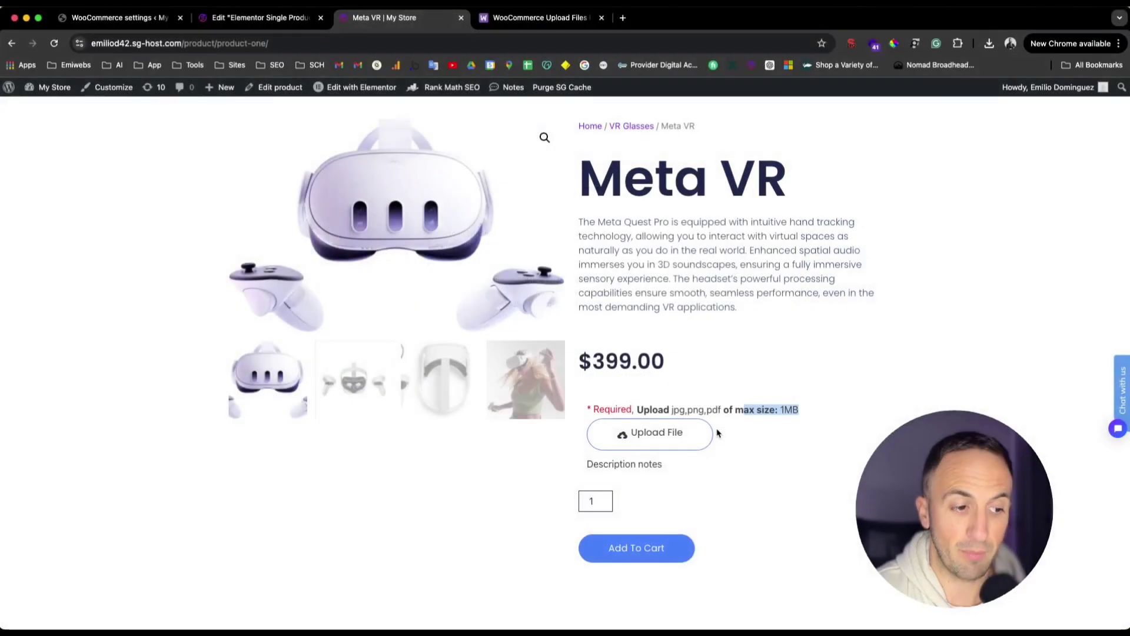
Highlight the Description notes text on the Meta VR page, then return to the WooCommerce settings.
drag(593, 465, 662, 468)
scroll(662, 468, up, 5)
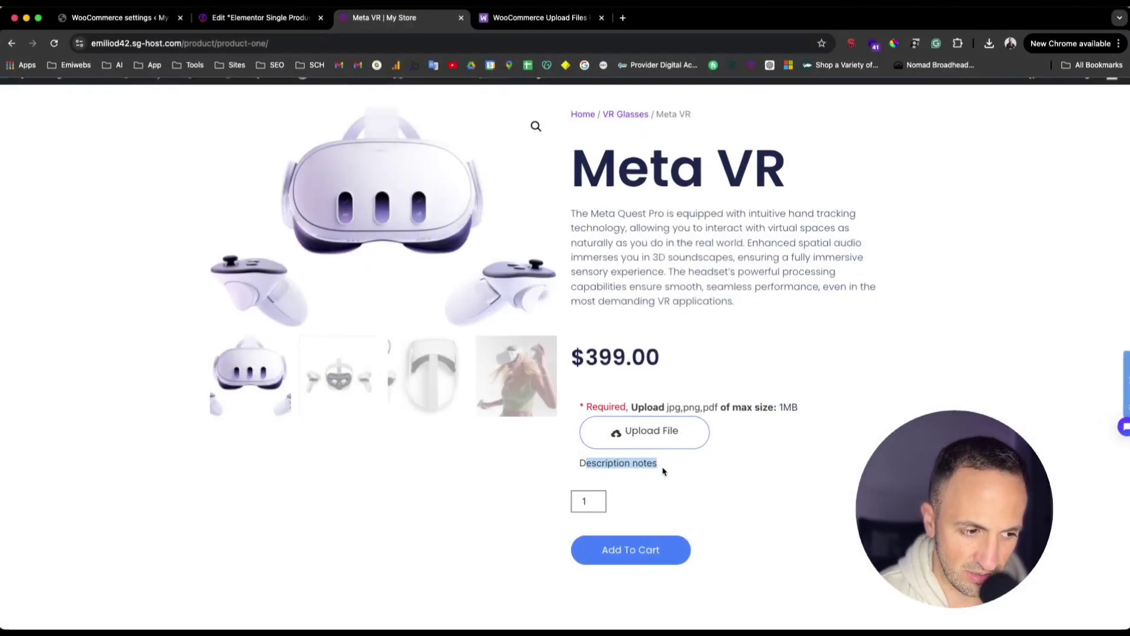
scroll(343, 424, down, 5)
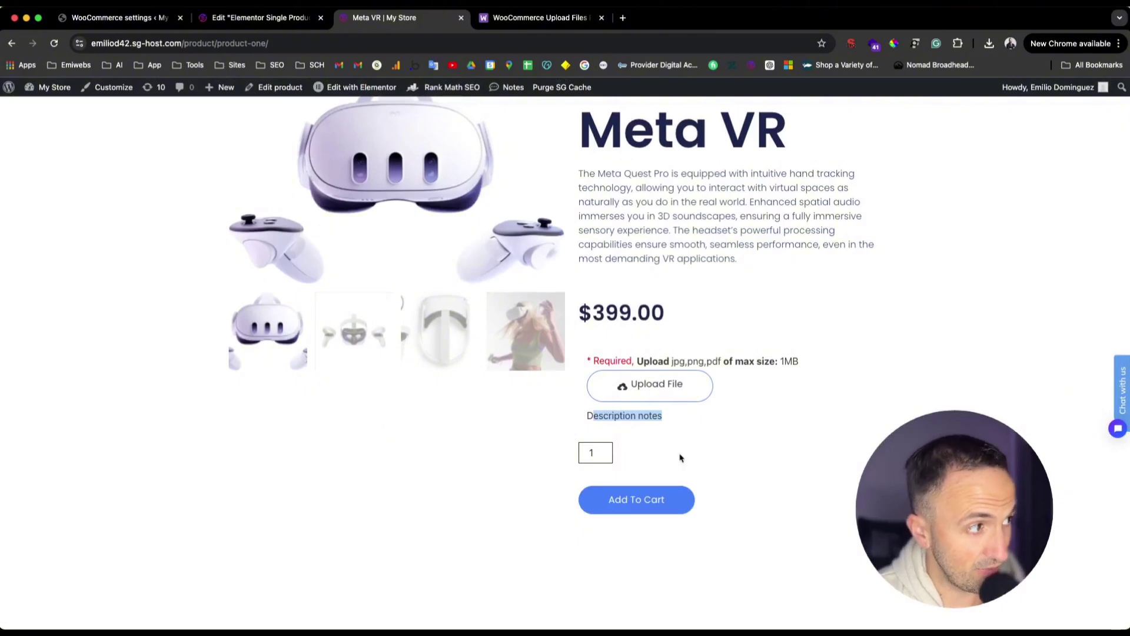
click(127, 18)
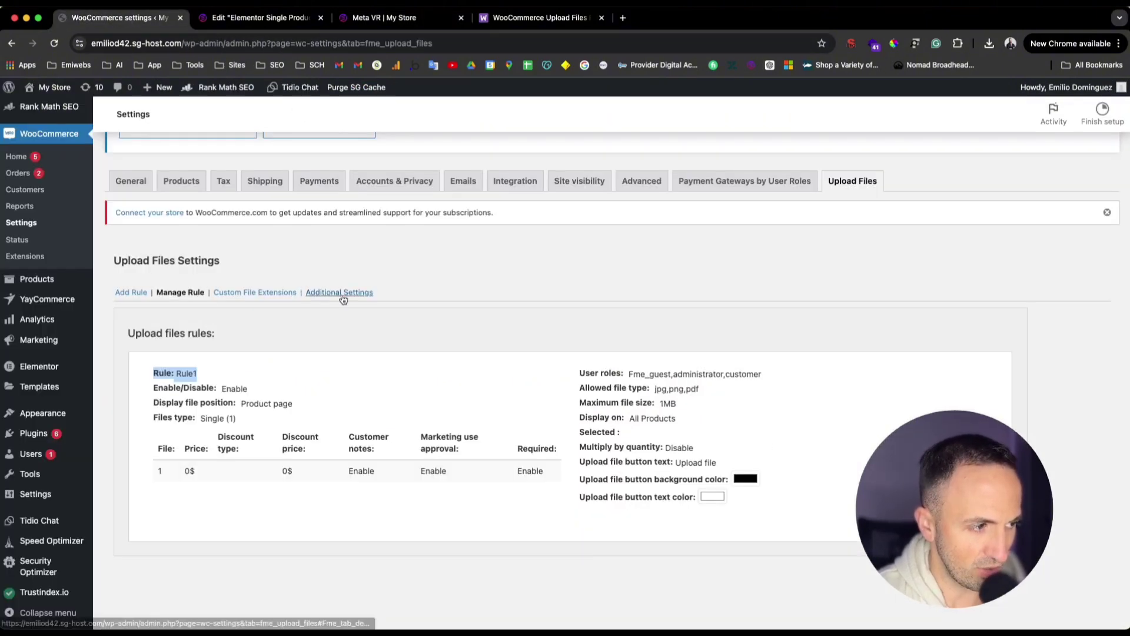
Open the Additional Settings section of the Upload Files rule.
scroll(343, 299, up, 5)
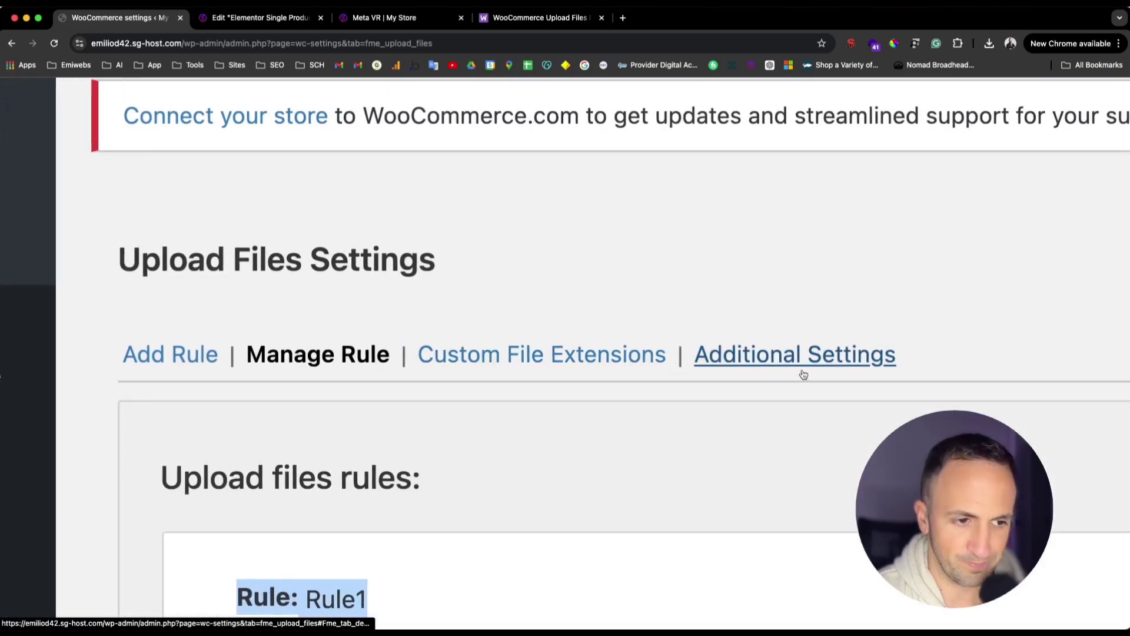
click(354, 295)
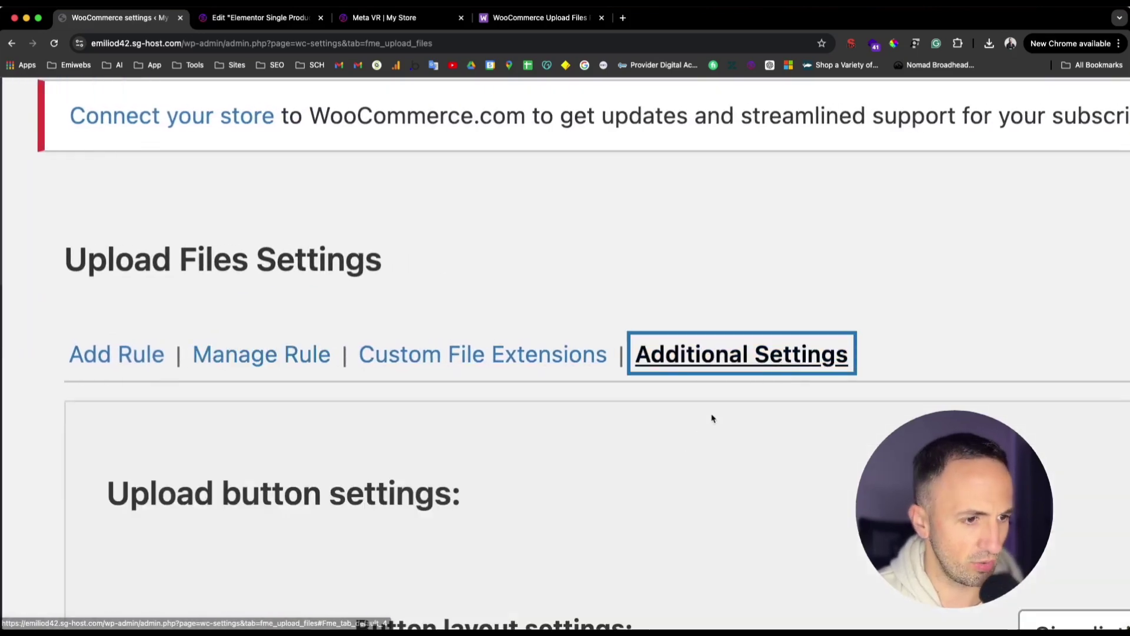
right_click(728, 393)
click(608, 434)
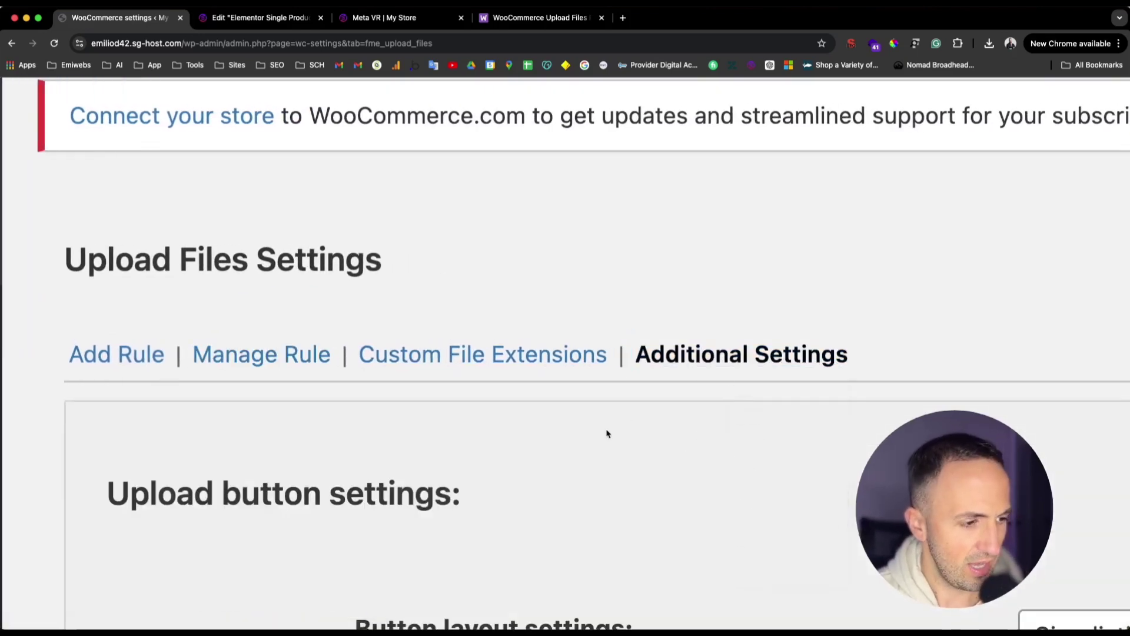
scroll(574, 449, down, 5)
scroll(575, 447, down, 3)
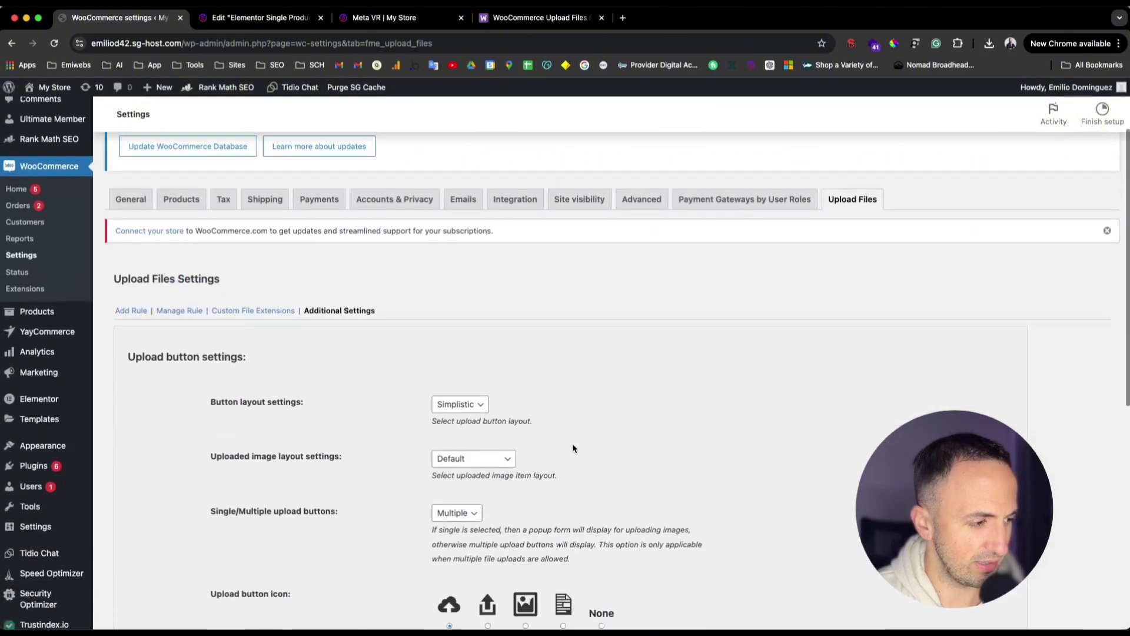
scroll(254, 355, down, 1)
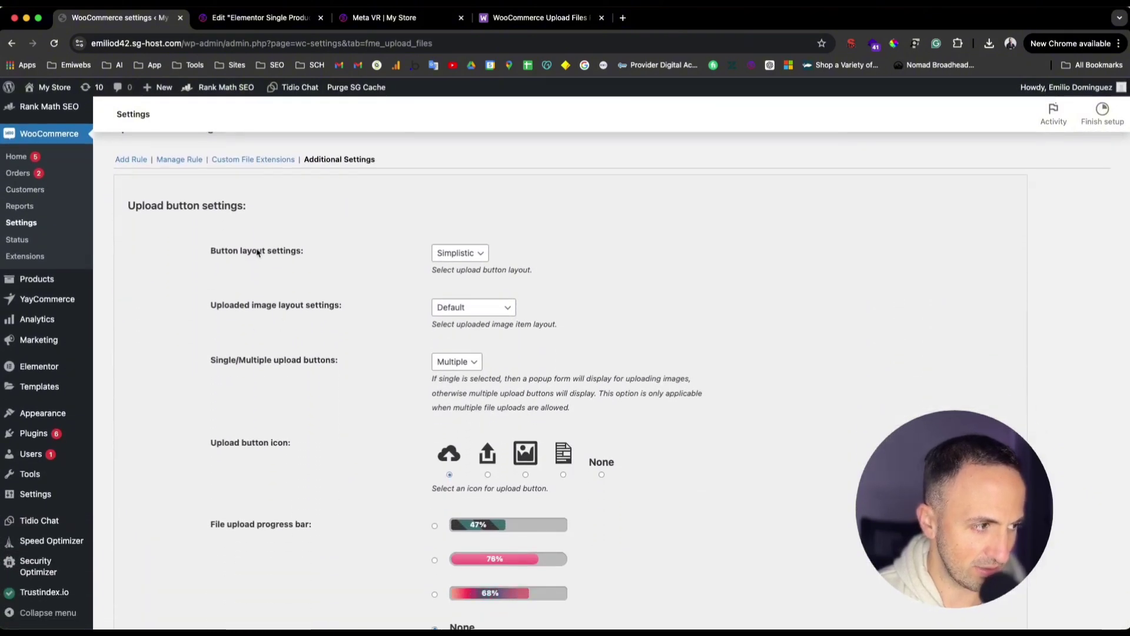
Change the upload Button layout setting from Simplistic to Default.
click(464, 256)
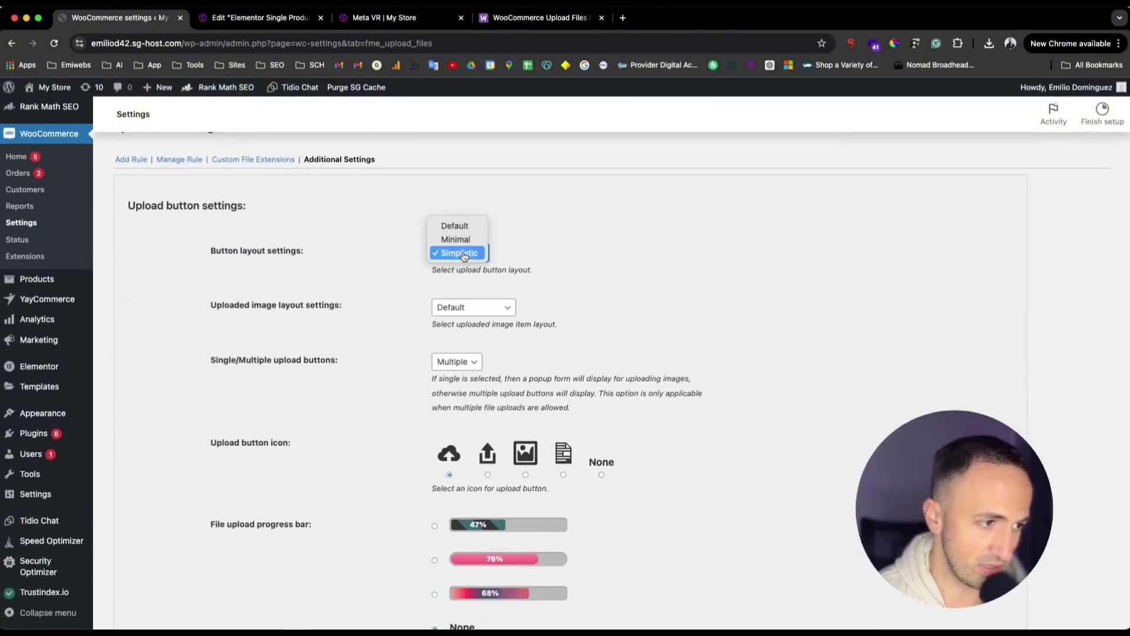
click(469, 240)
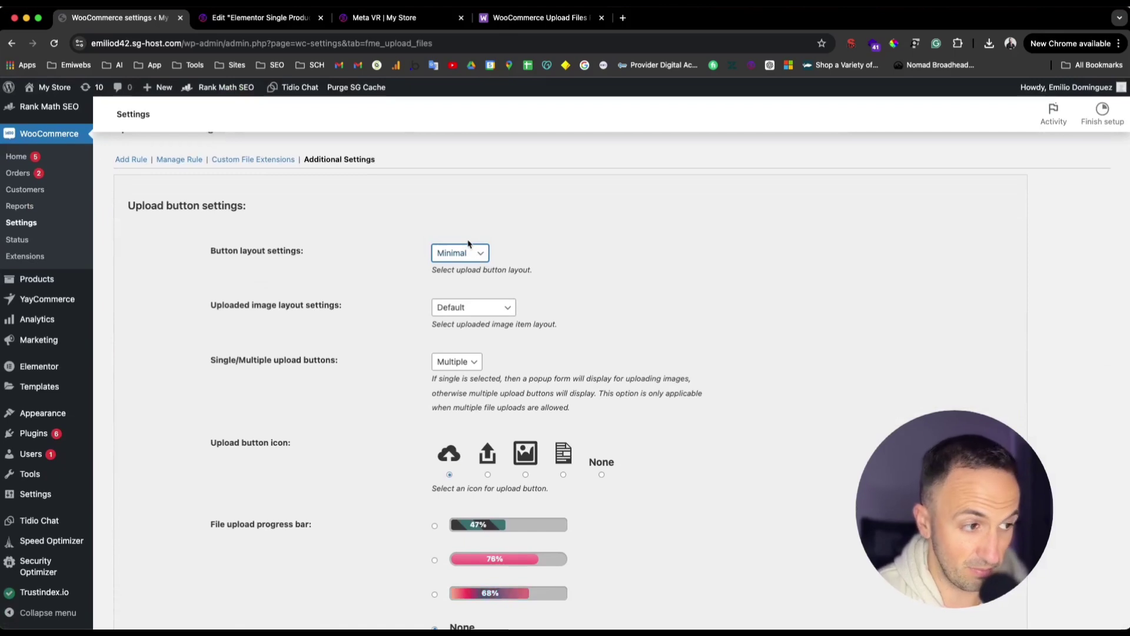
scroll(469, 243, down, 3)
click(472, 164)
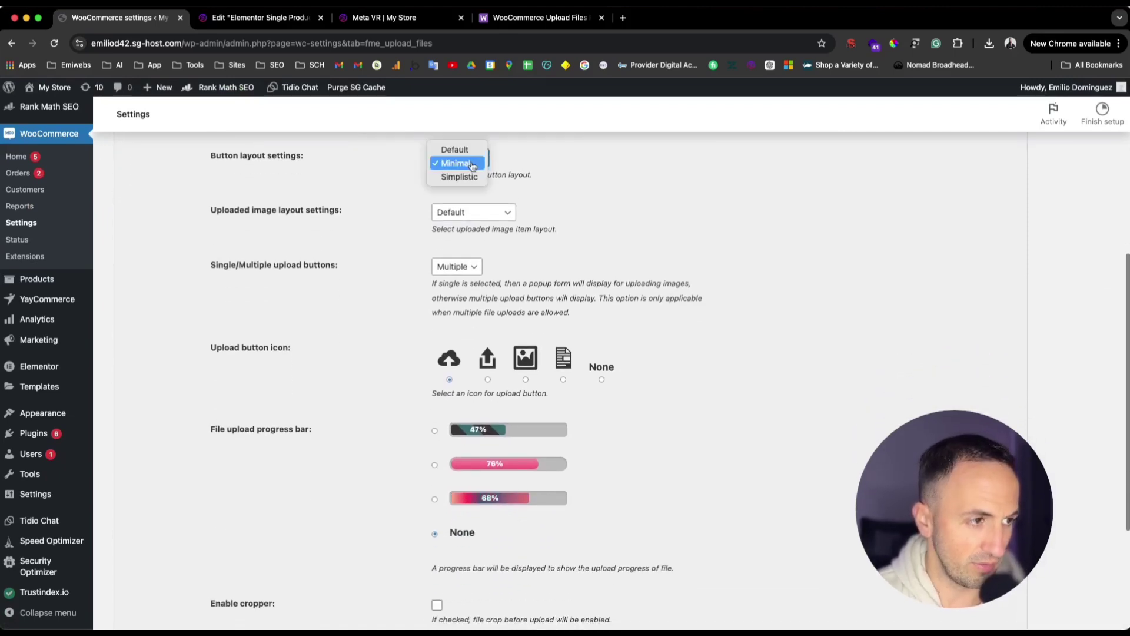
click(454, 149)
scroll(930, 389, down, 6)
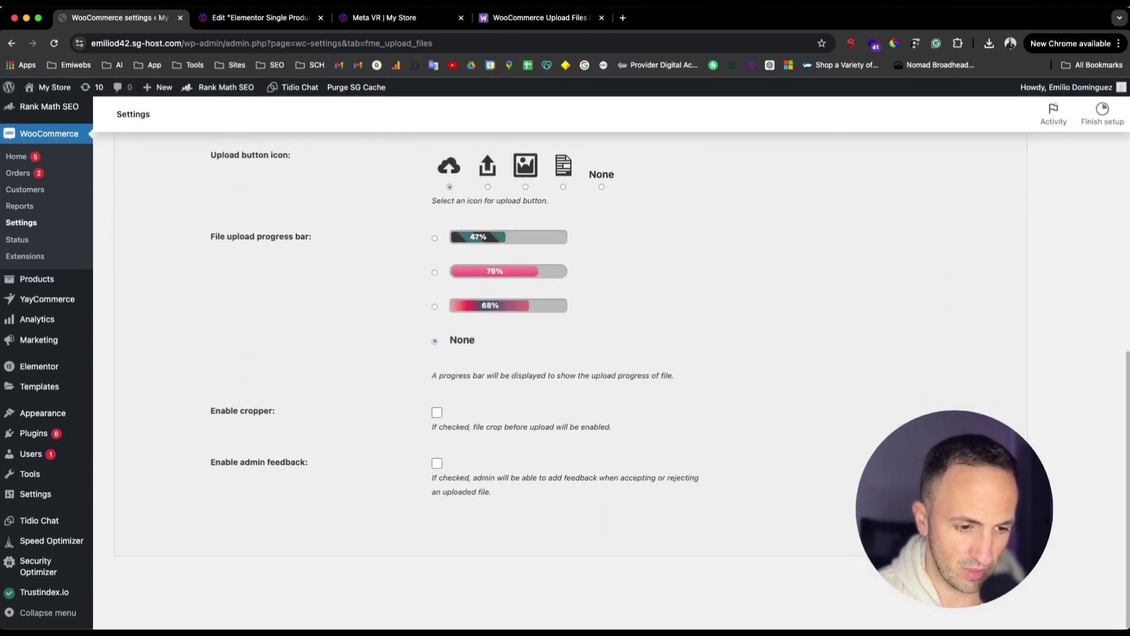
Reload the Meta VR page to check the Default upload box, then go back to settings.
click(380, 25)
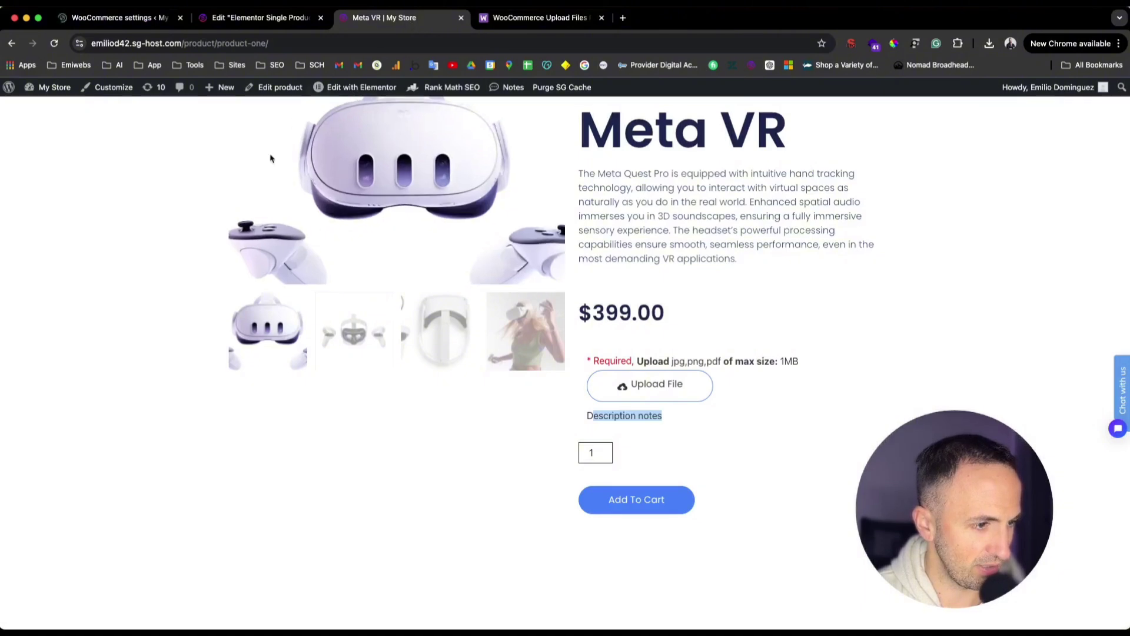
click(53, 45)
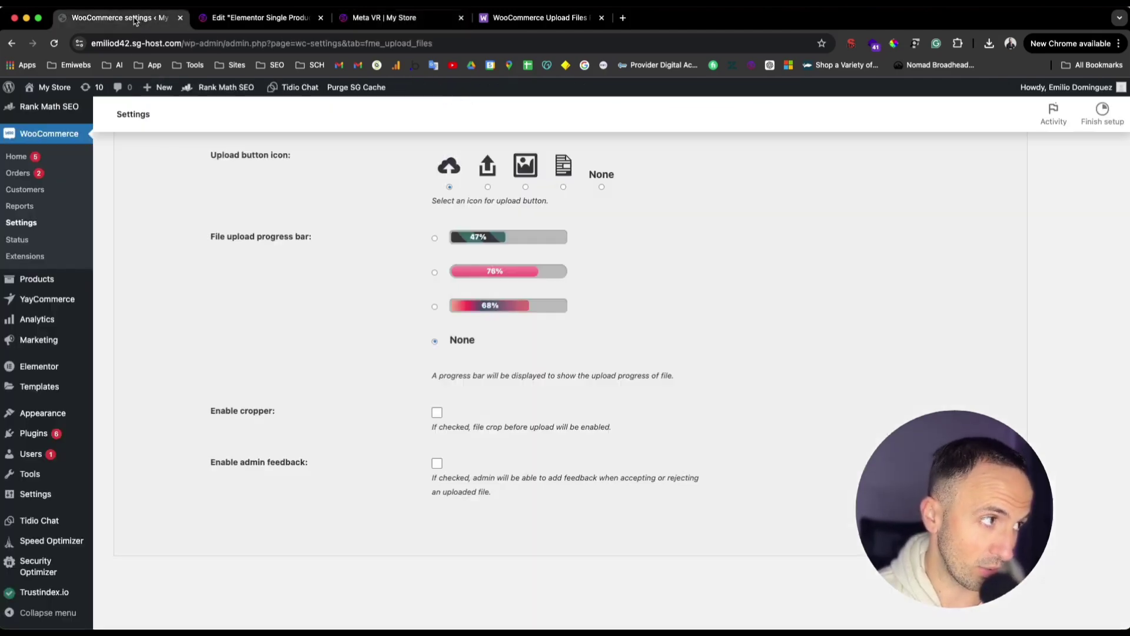
click(137, 19)
scroll(486, 227, up, 3)
scroll(486, 227, up, 3)
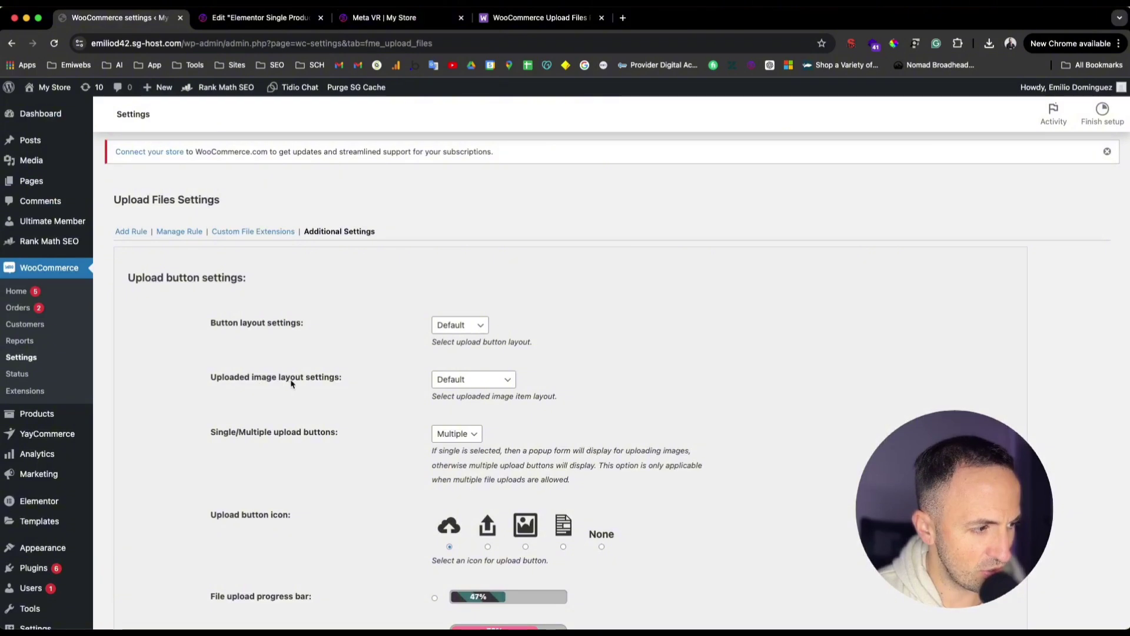
click(482, 381)
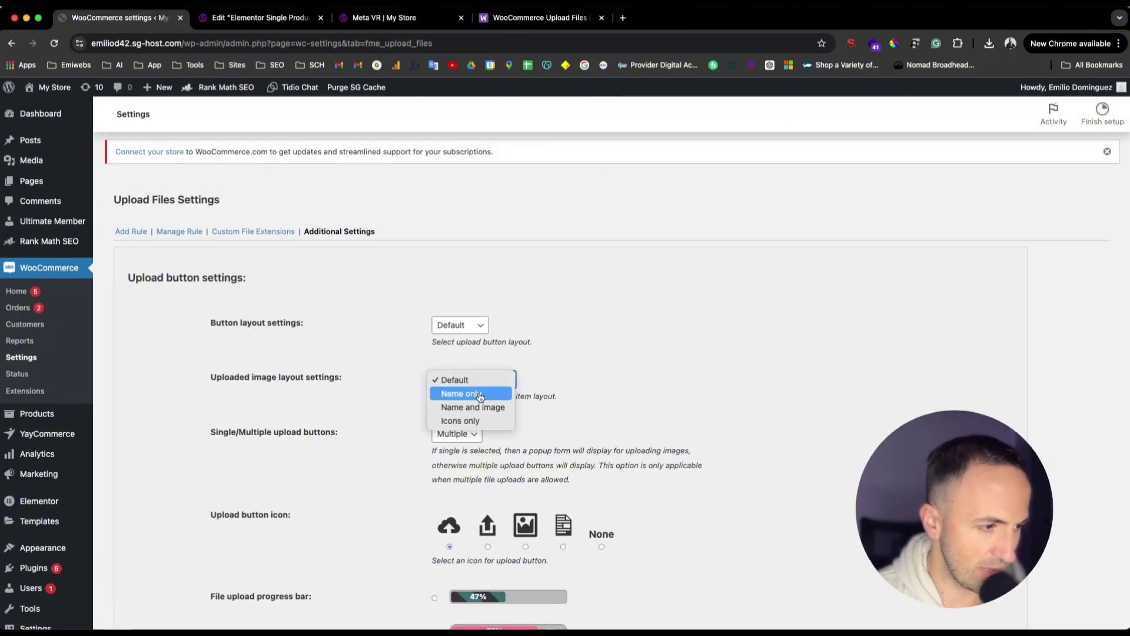
click(353, 434)
scroll(353, 434, down, 2)
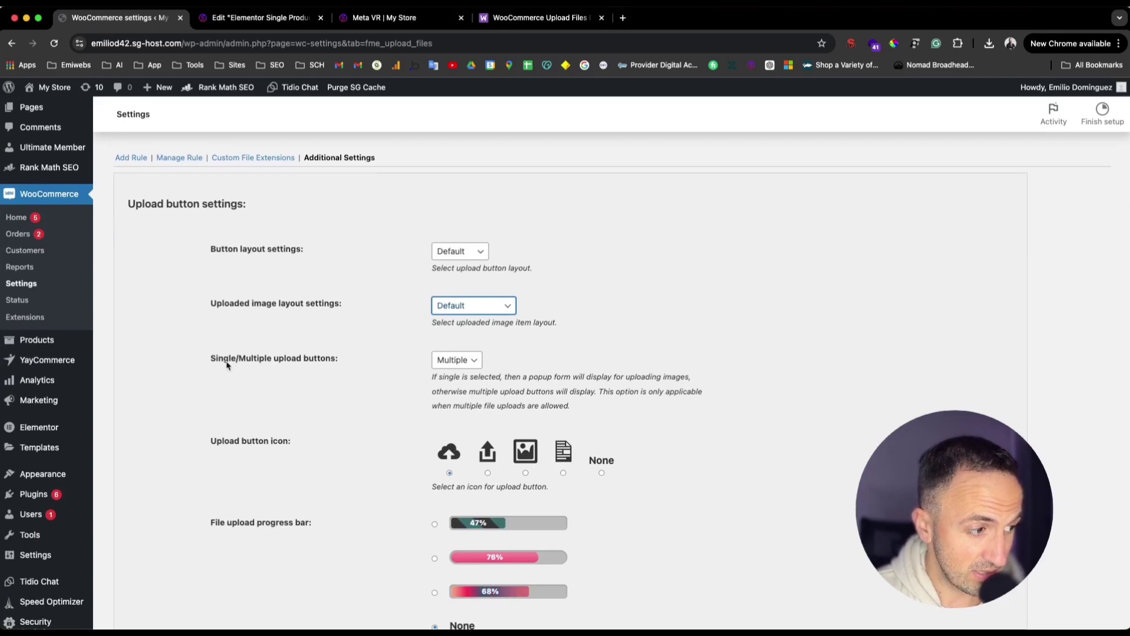
click(443, 360)
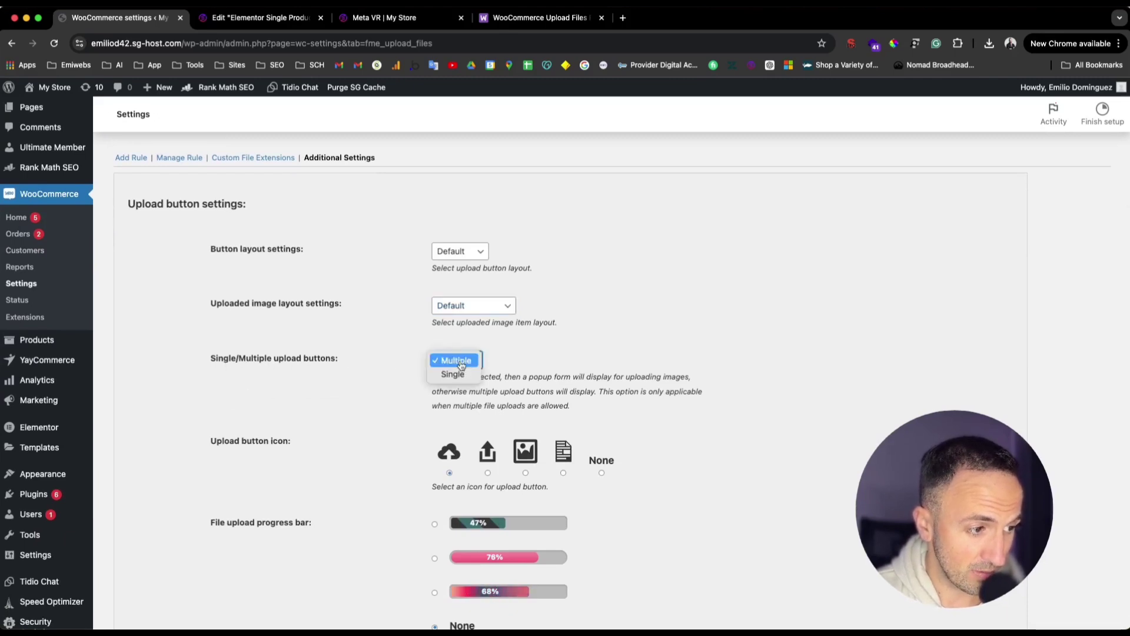
click(457, 377)
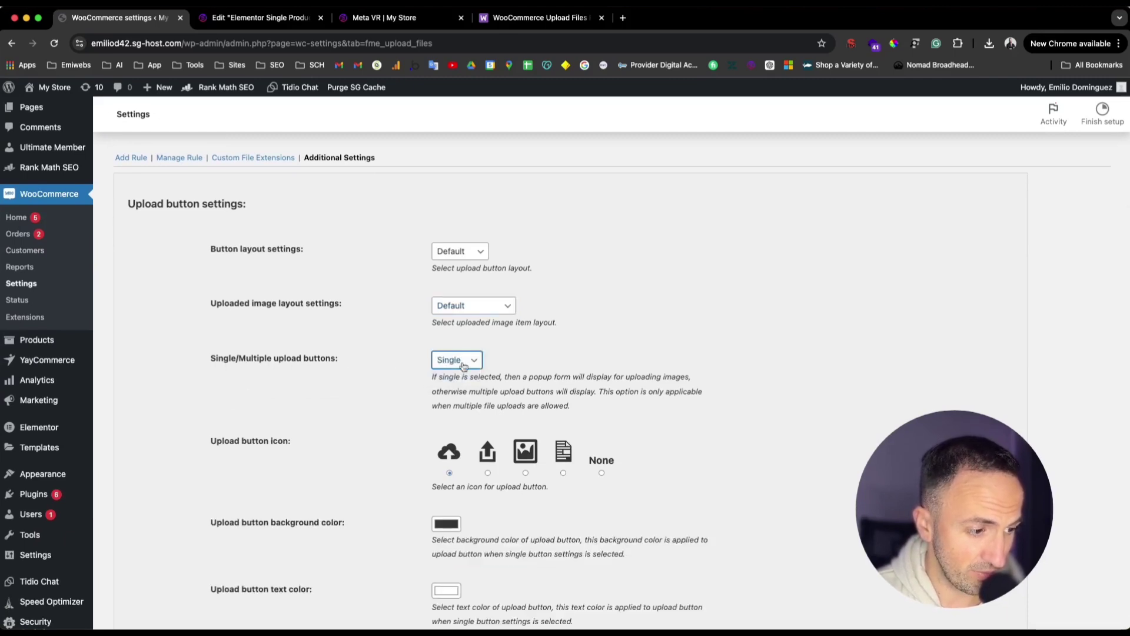
scroll(463, 365, down, 3)
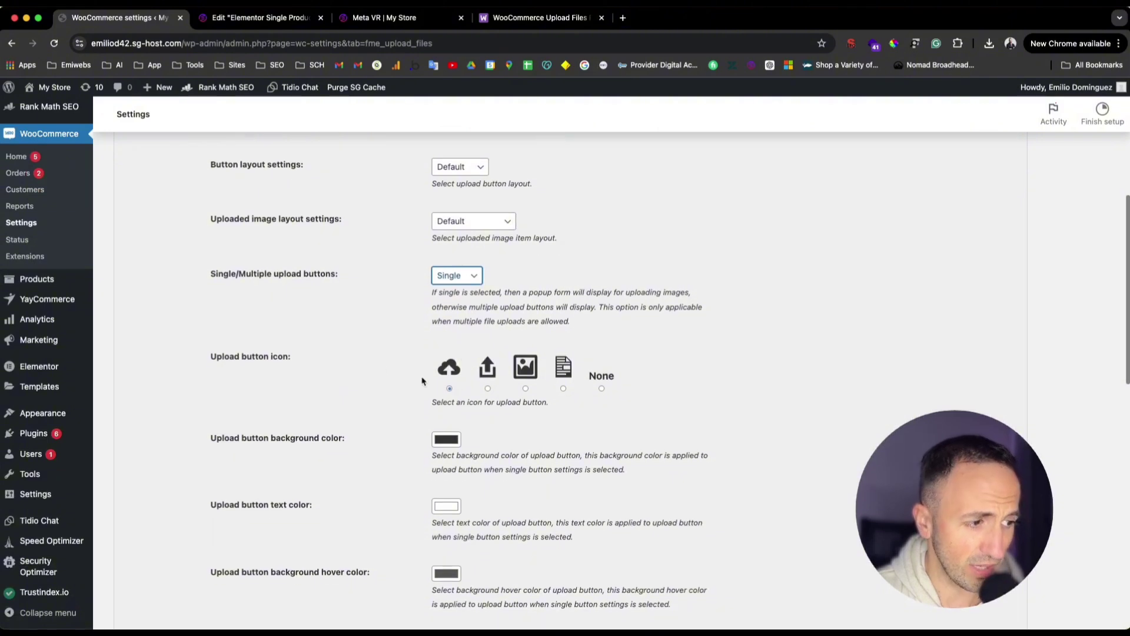
scroll(381, 396, up, 5)
scroll(381, 396, right, 3)
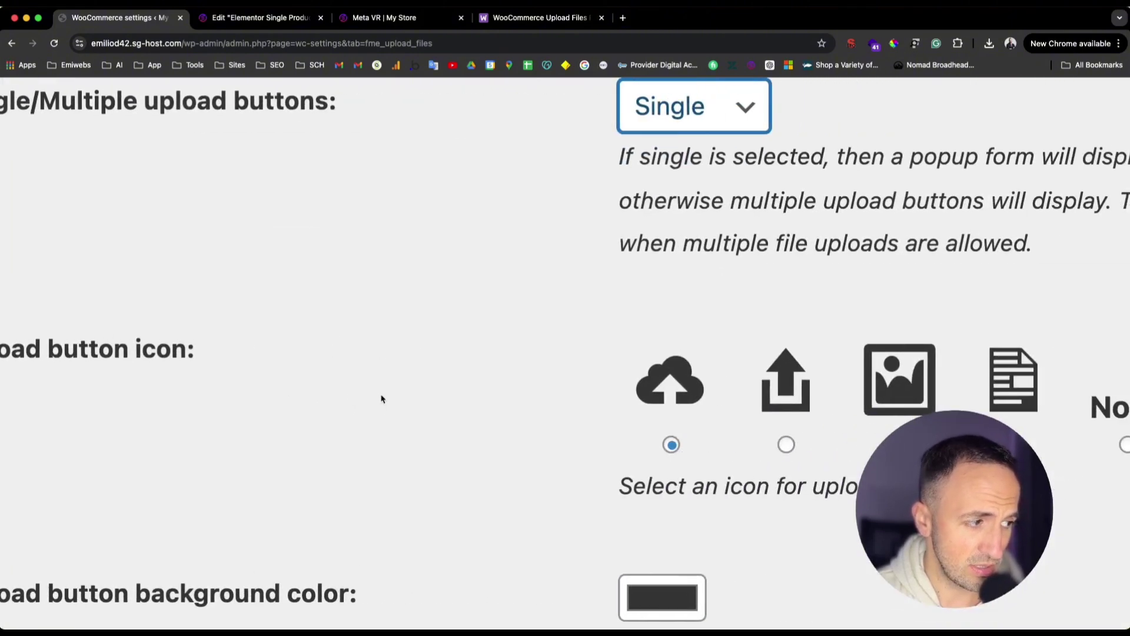
scroll(381, 398, right, 4)
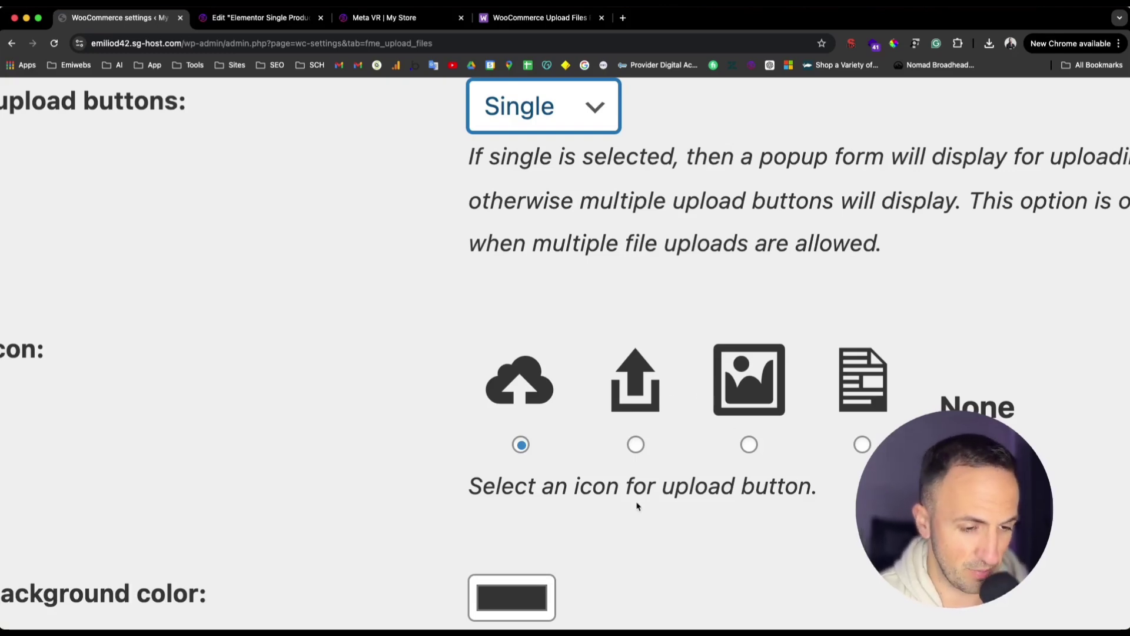
scroll(636, 504, down, 5)
scroll(377, 523, down, 3)
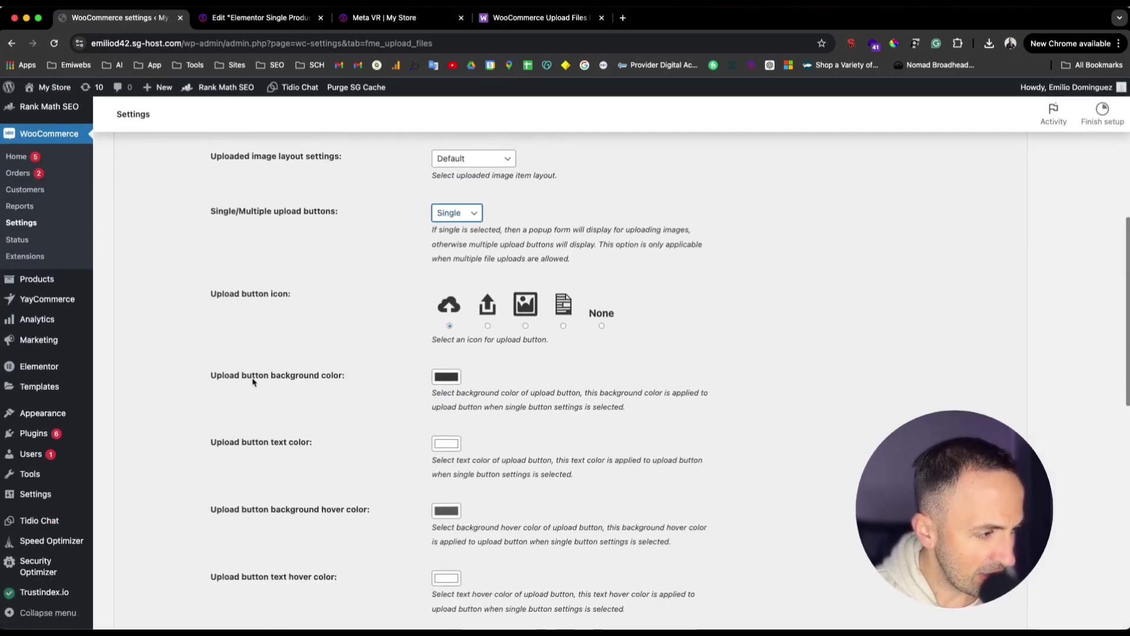
click(463, 214)
click(457, 199)
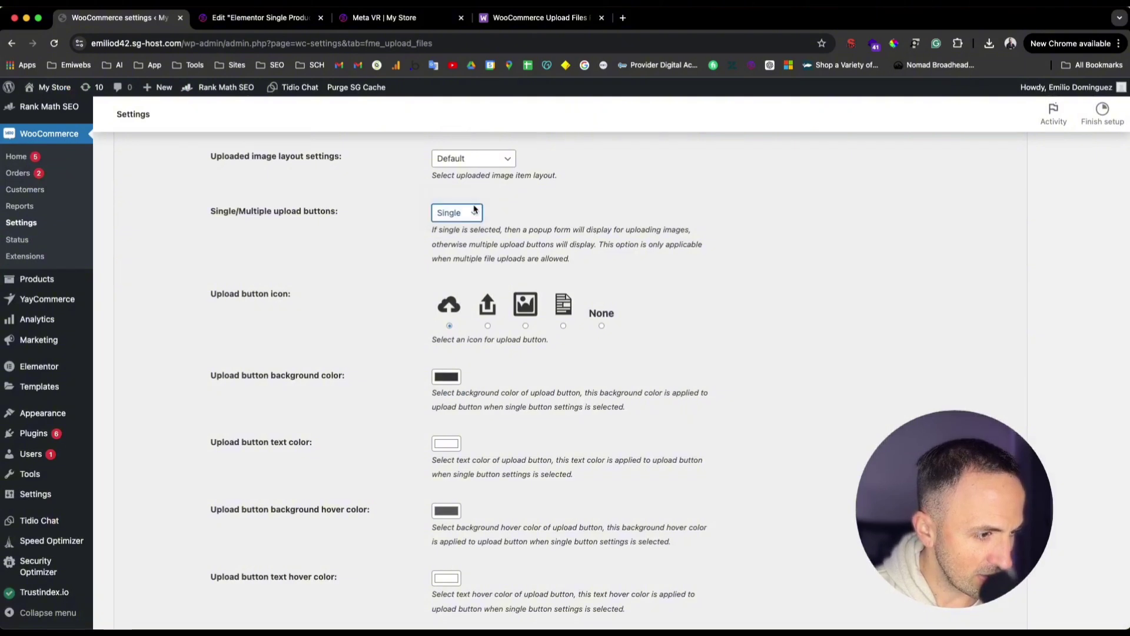
scroll(305, 333, down, 3)
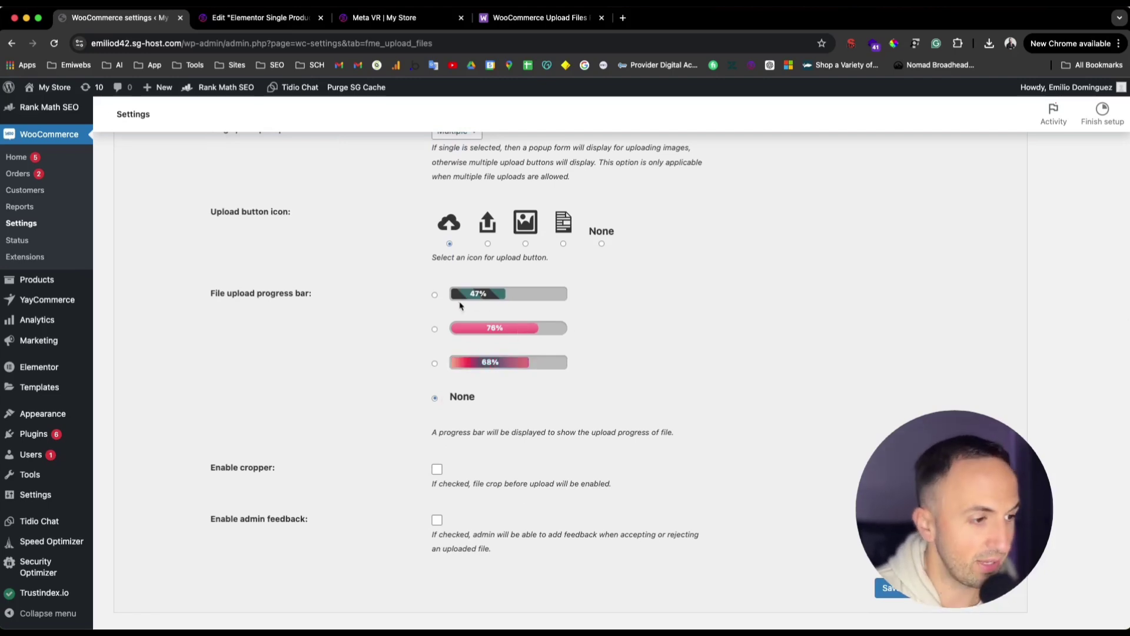
scroll(334, 449, down, 2)
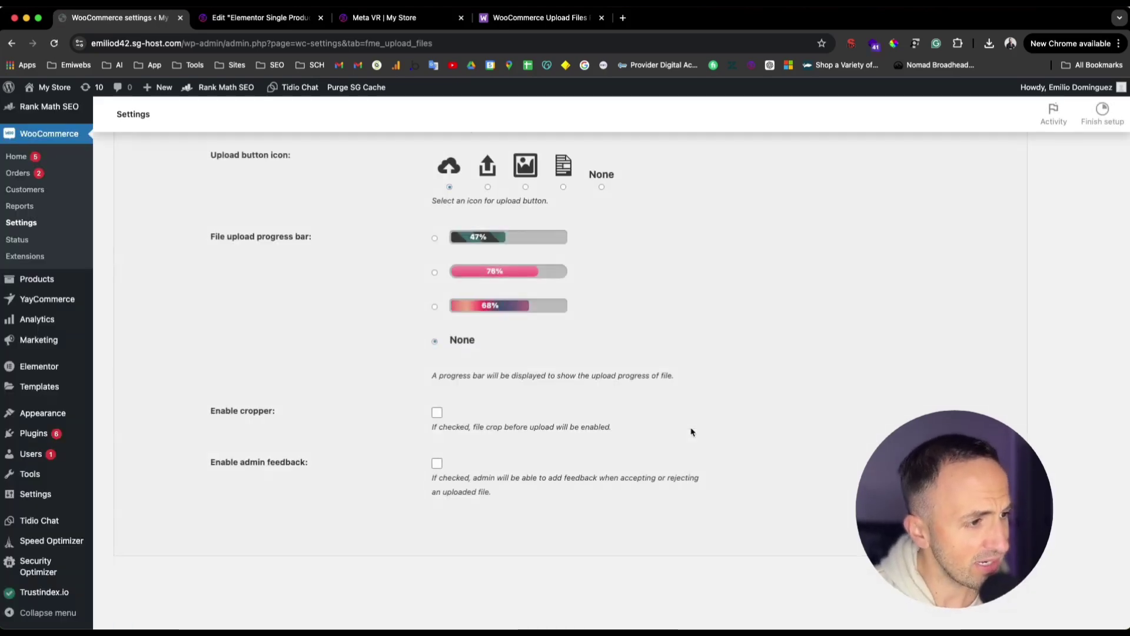
scroll(692, 432, up, 10)
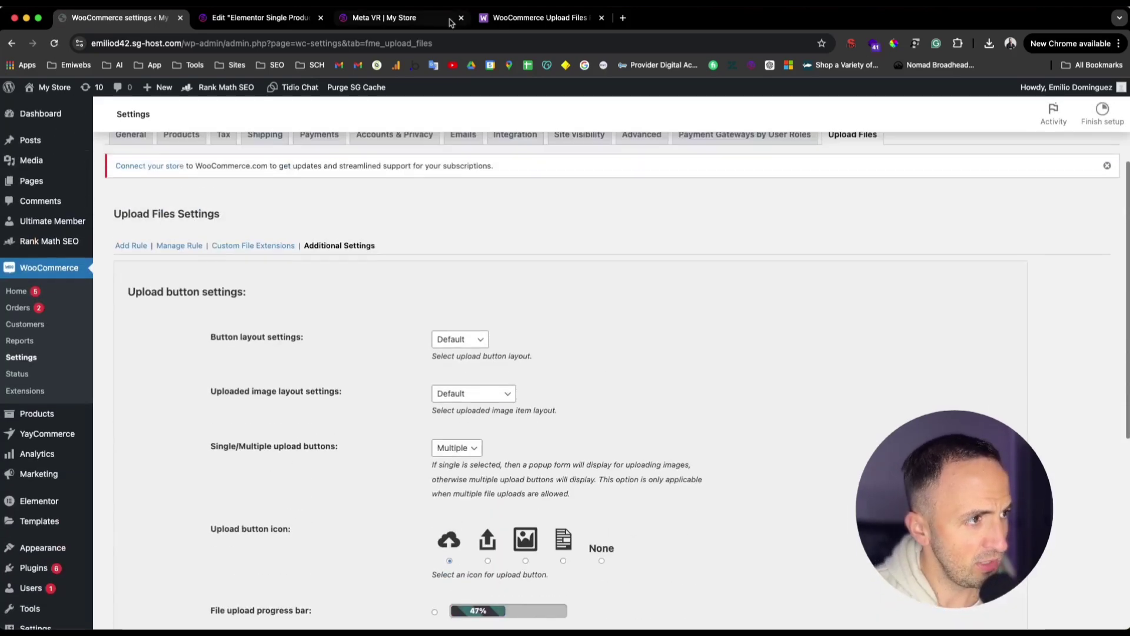
Switch to the Meta VR | My Store tab and scroll to the top of the product page.
click(416, 21)
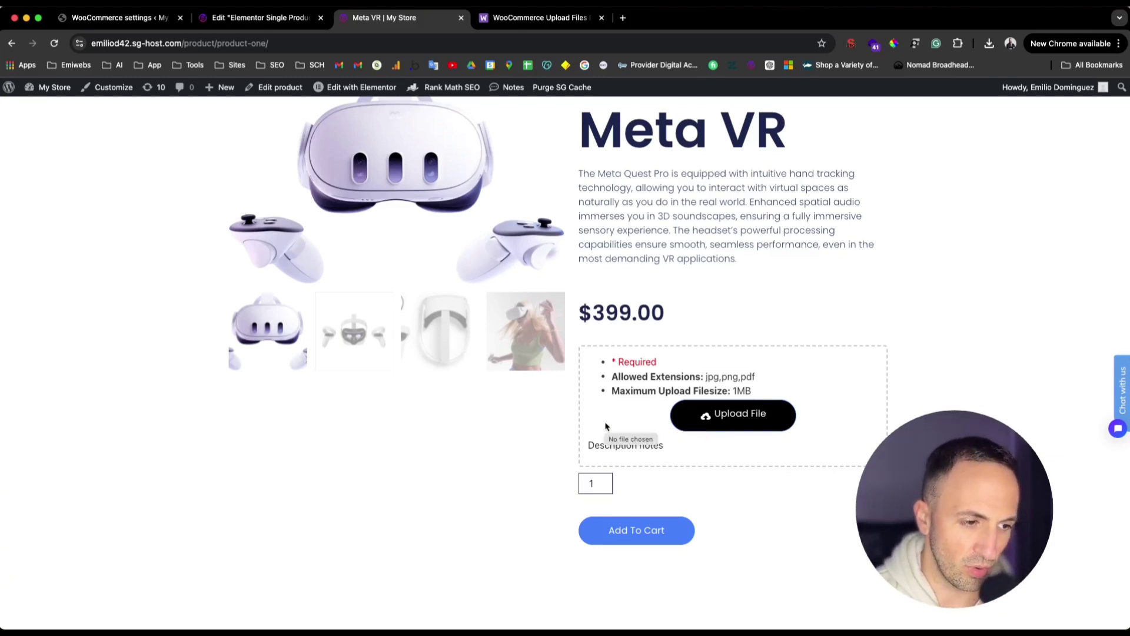
scroll(606, 425, up, 2)
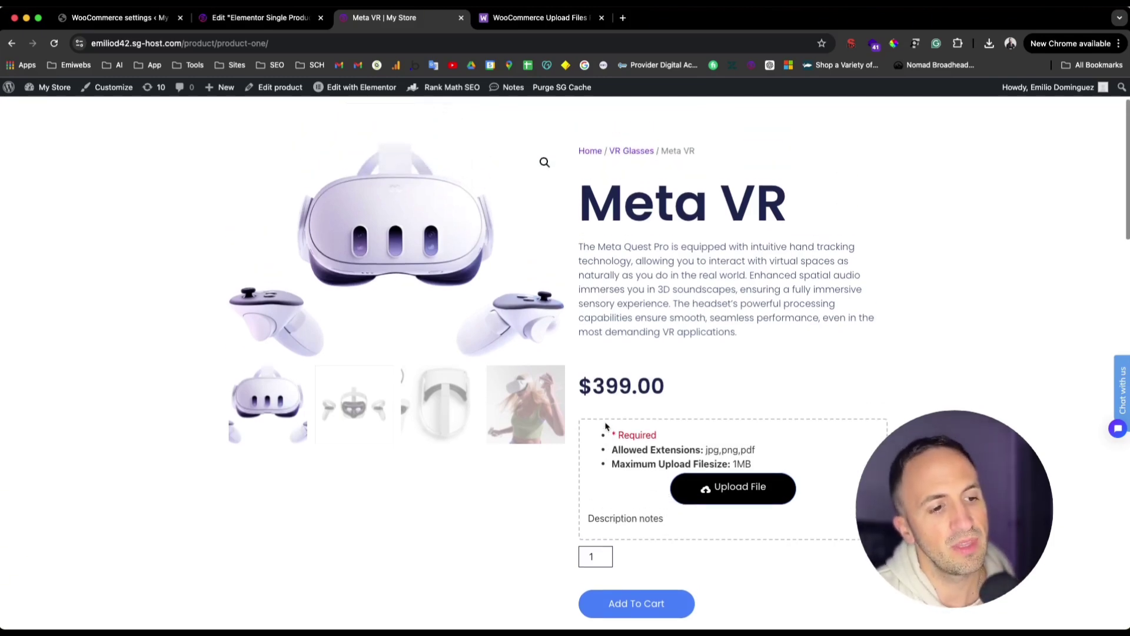